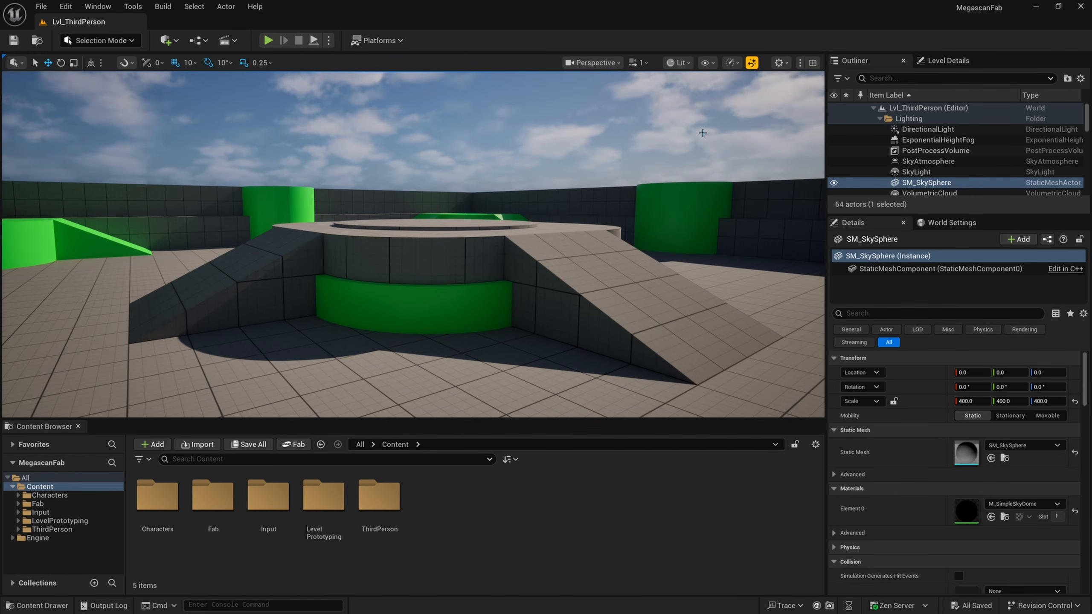
# Step: Enable the TextureGraph plugin for the project and restart the editor to apply it
pyautogui.click(66, 6)
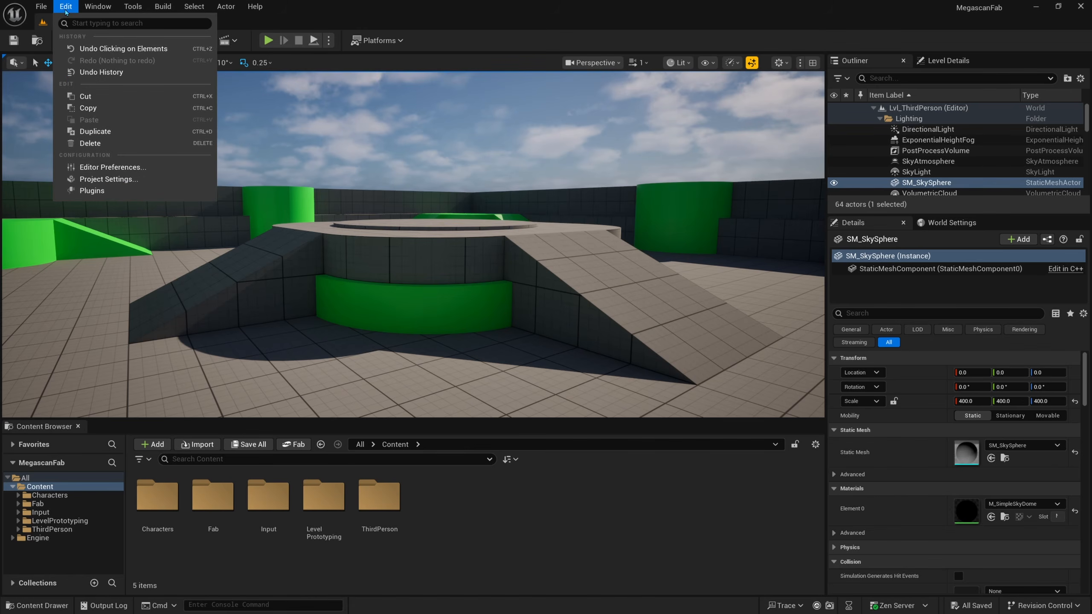
pyautogui.click(128, 191)
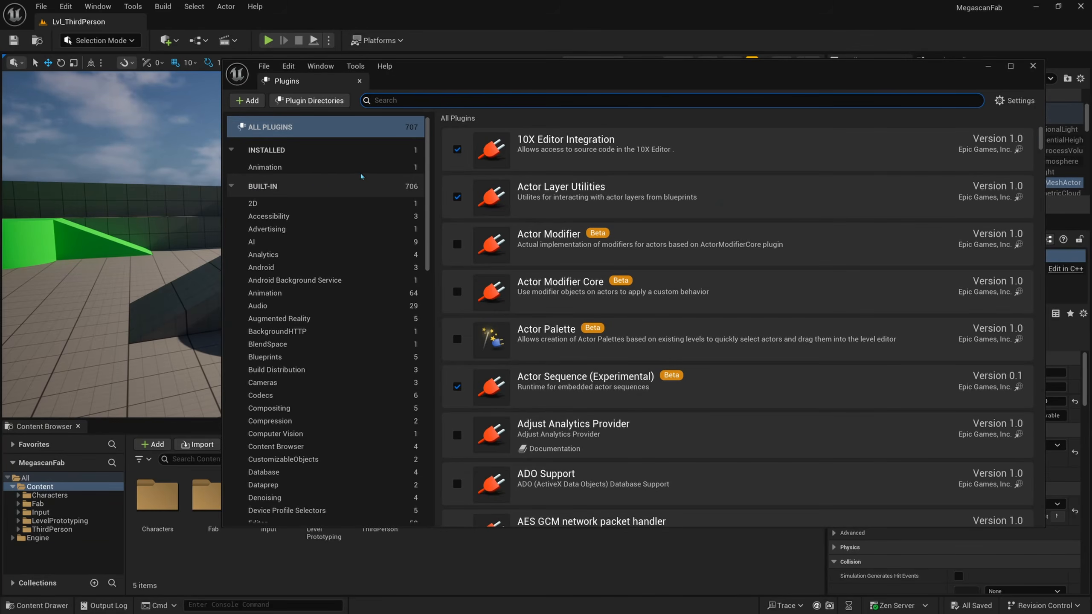
pyautogui.write('texture g')
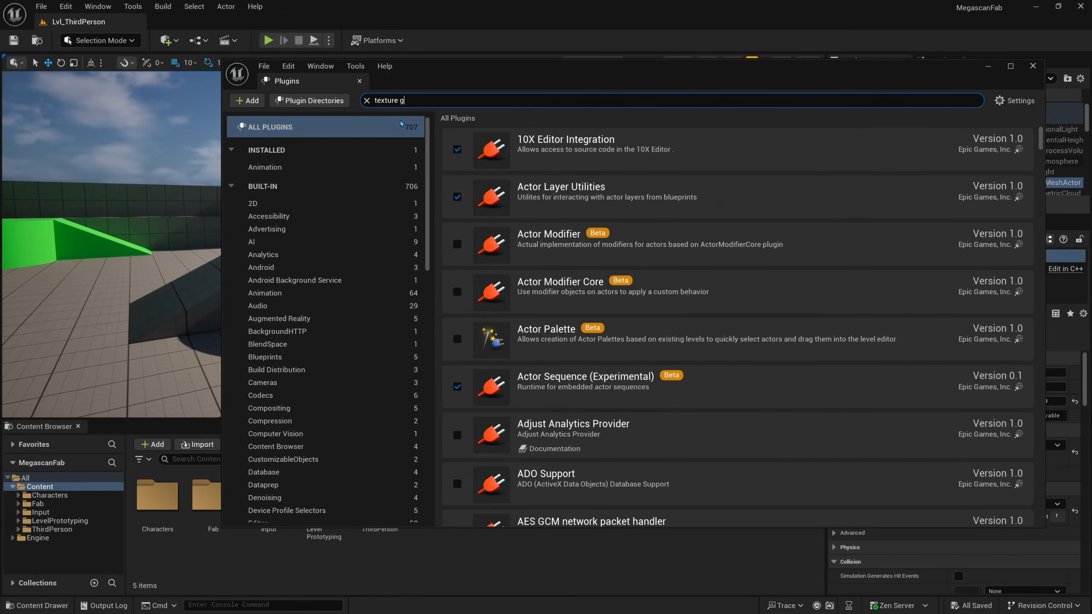
pyautogui.write('raph')
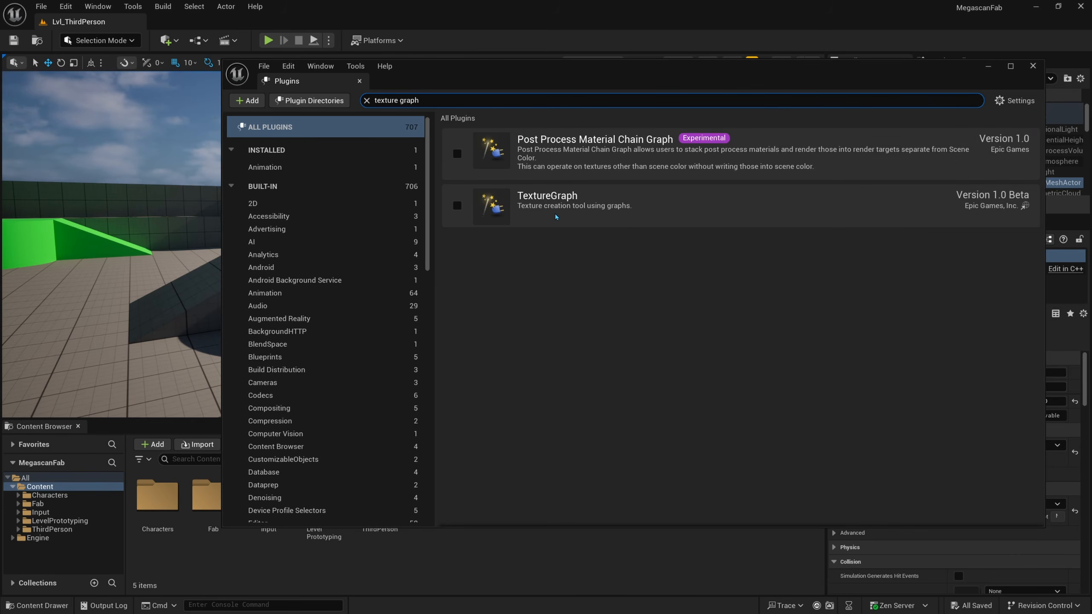
pyautogui.click(457, 206)
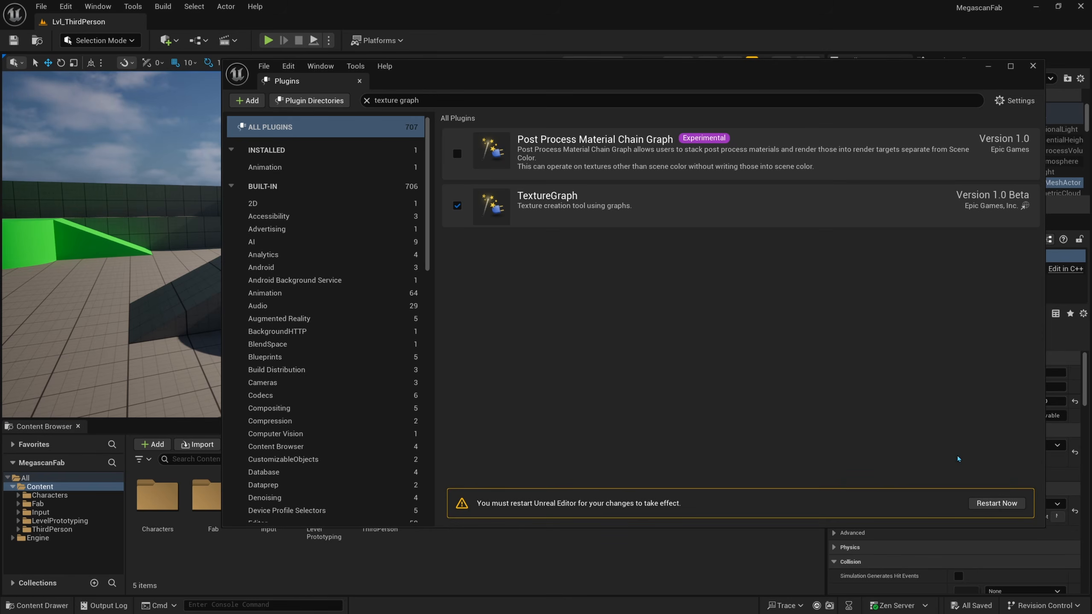
pyautogui.click(997, 504)
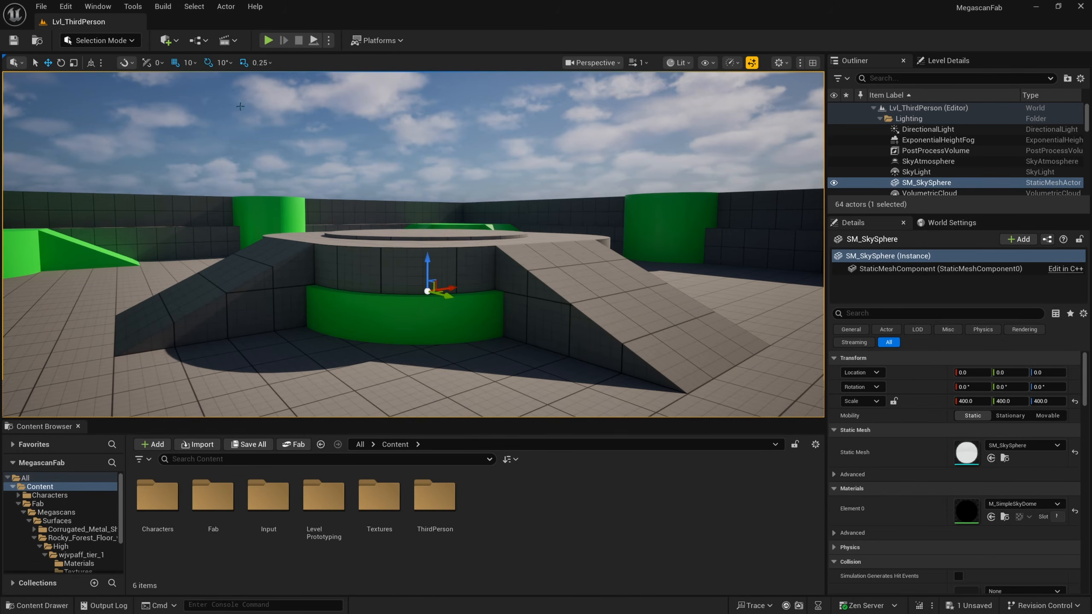
# Step: Open the Fab asset library inside the editor and search it for "quixel rock"
pyautogui.click(100, 7)
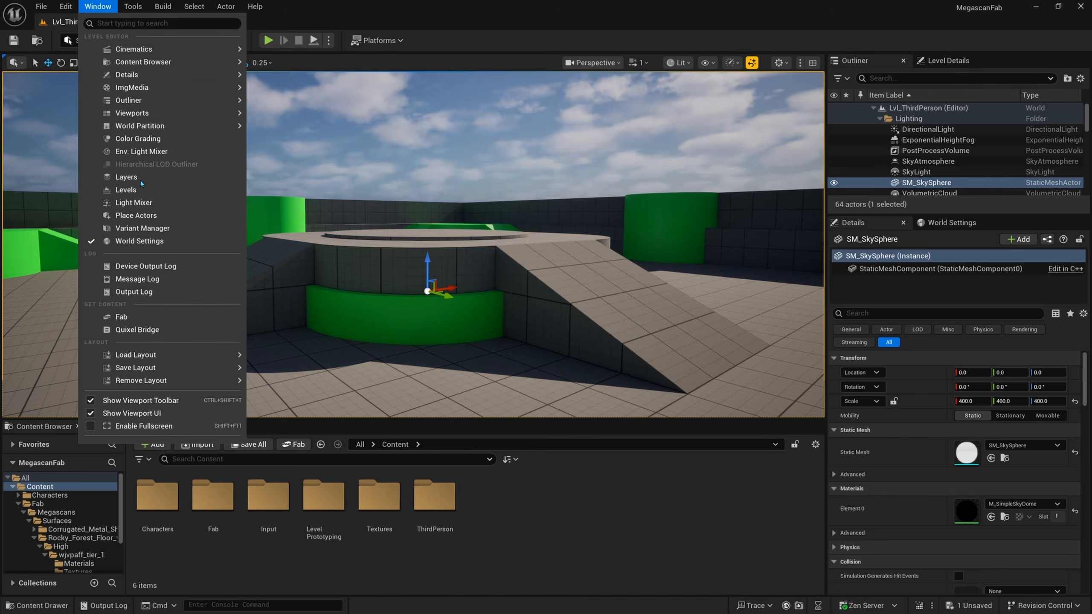
pyautogui.click(150, 319)
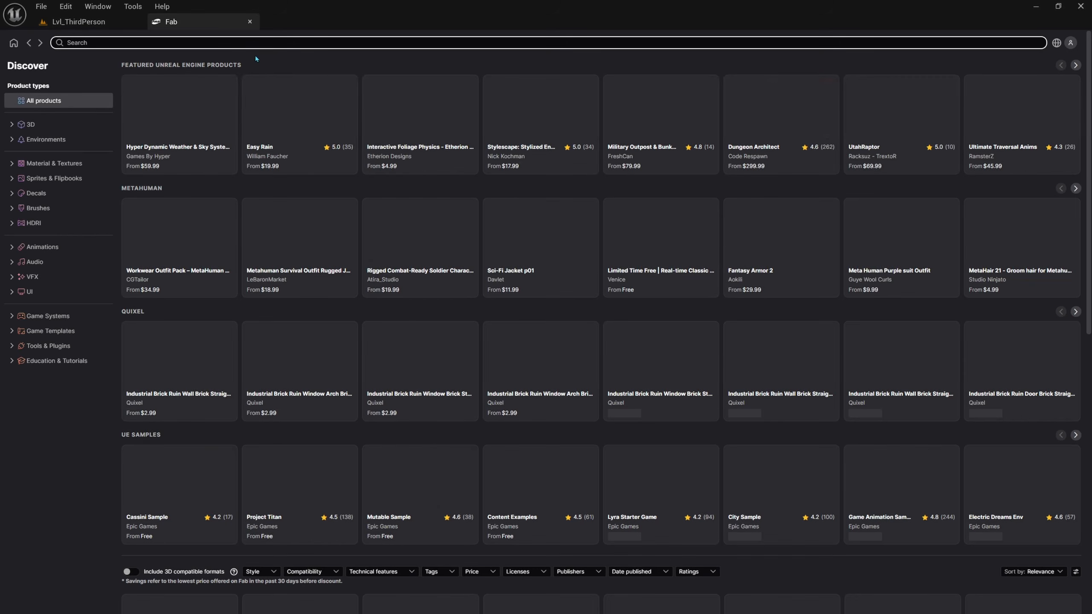
pyautogui.click(254, 42)
pyautogui.write('quixel rock')
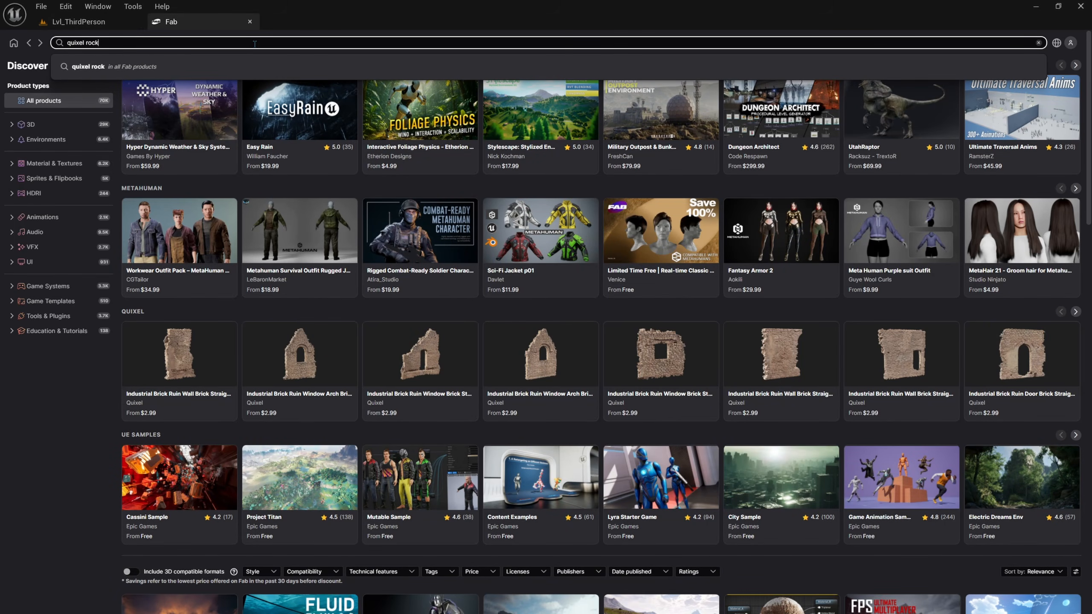
pyautogui.press('Return')
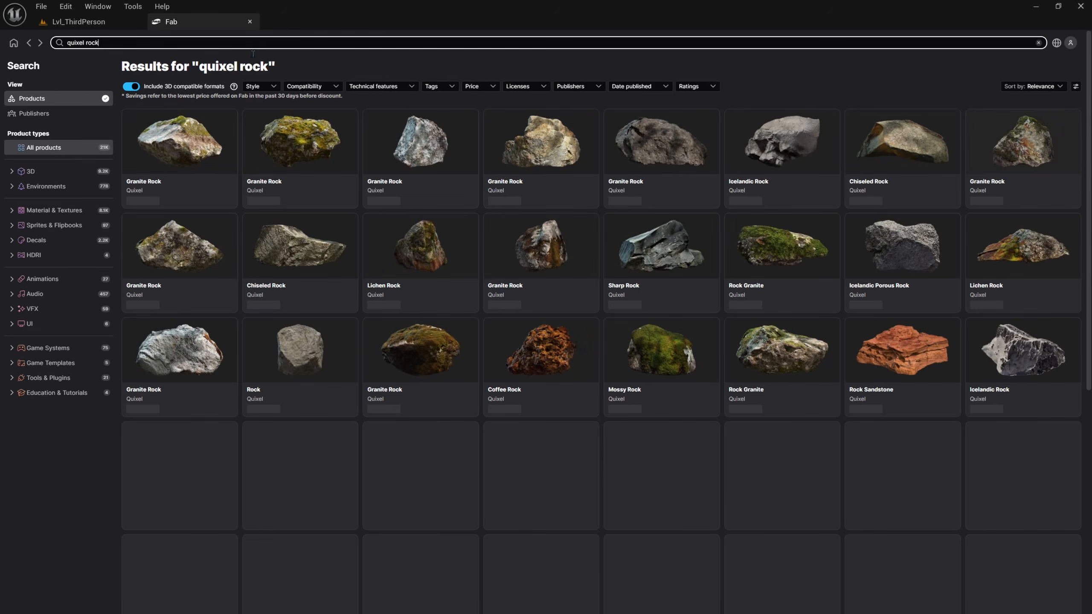
# Step: Filter the Fab search to Material & Textures products with a Free price
pyautogui.click(71, 210)
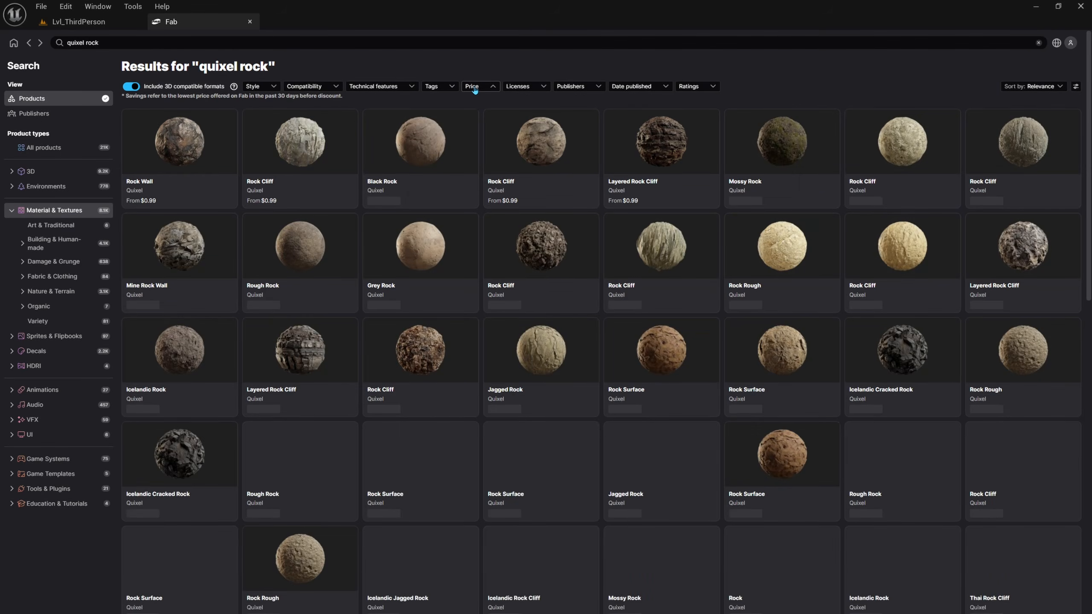
pyautogui.click(472, 87)
pyautogui.click(420, 133)
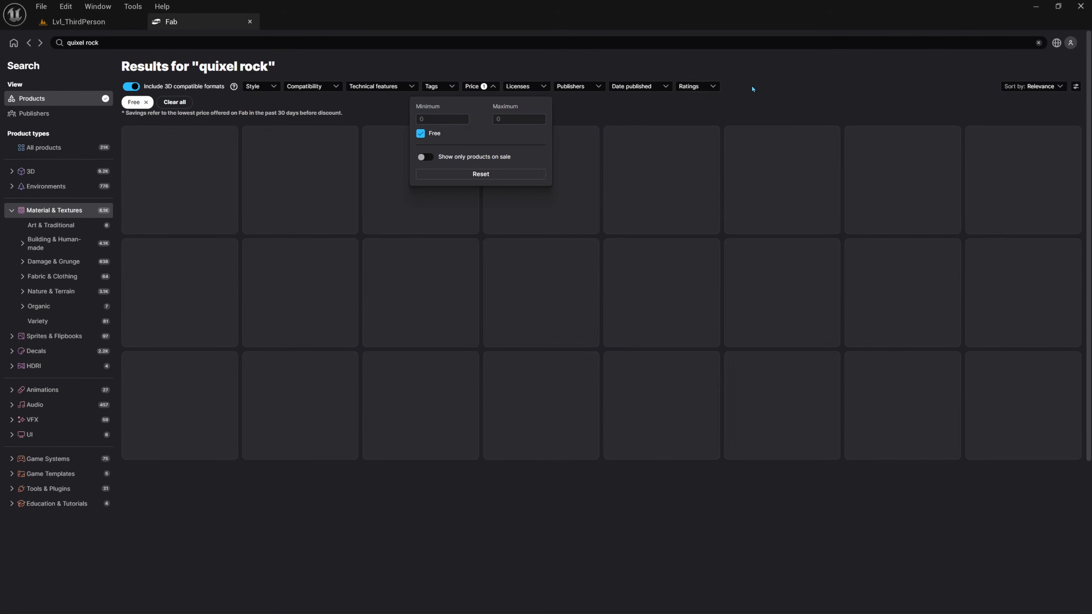
pyautogui.click(708, 110)
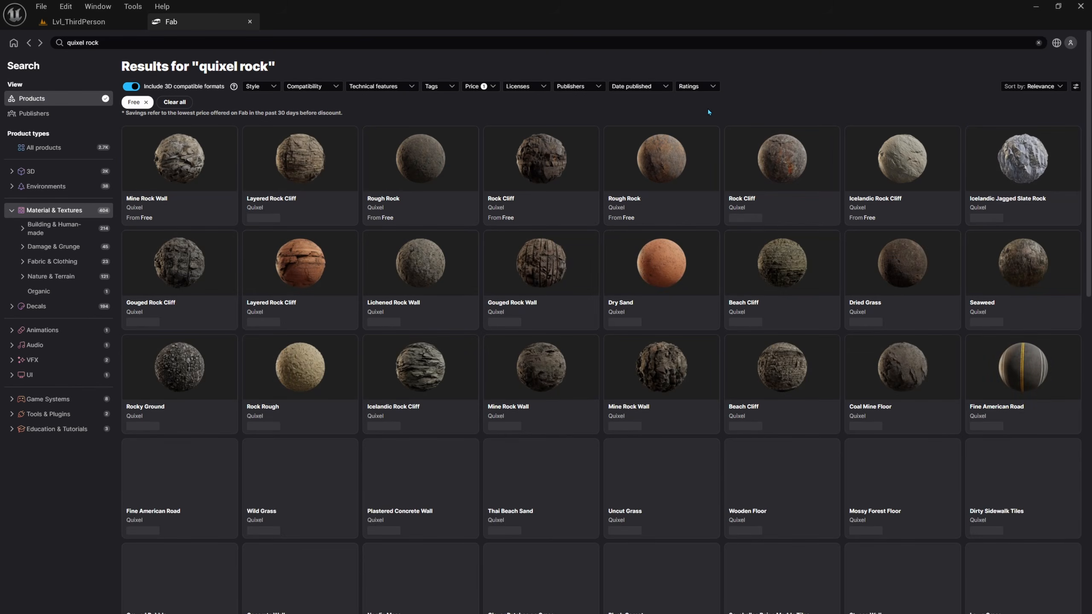
# Step: Add Quixel's dark, blocky free Rock Cliff material to the project, accepting the Fab End User License Agreement
pyautogui.click(537, 163)
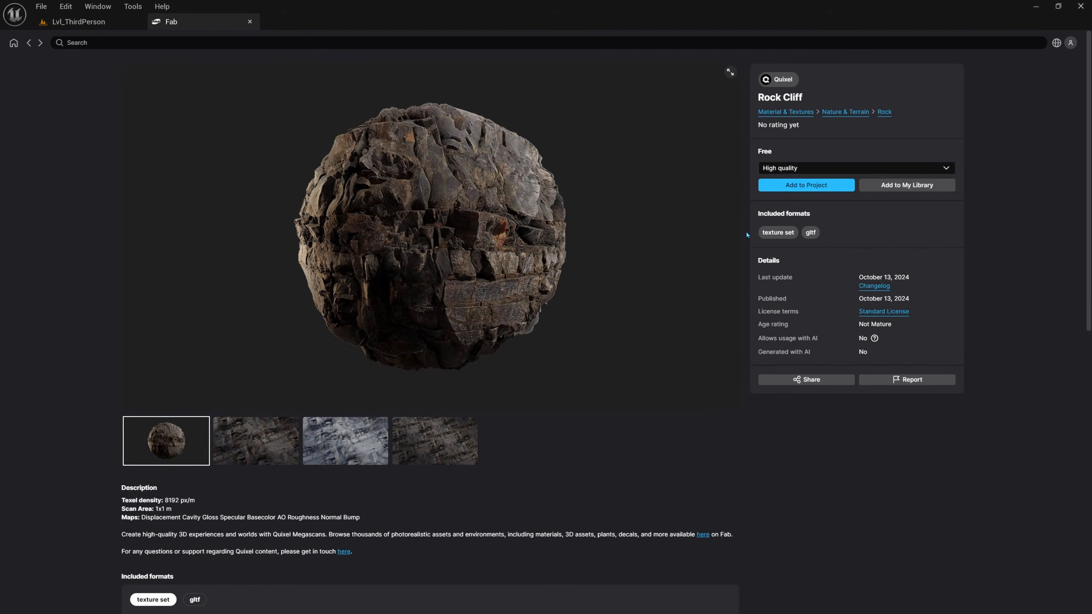
pyautogui.click(807, 185)
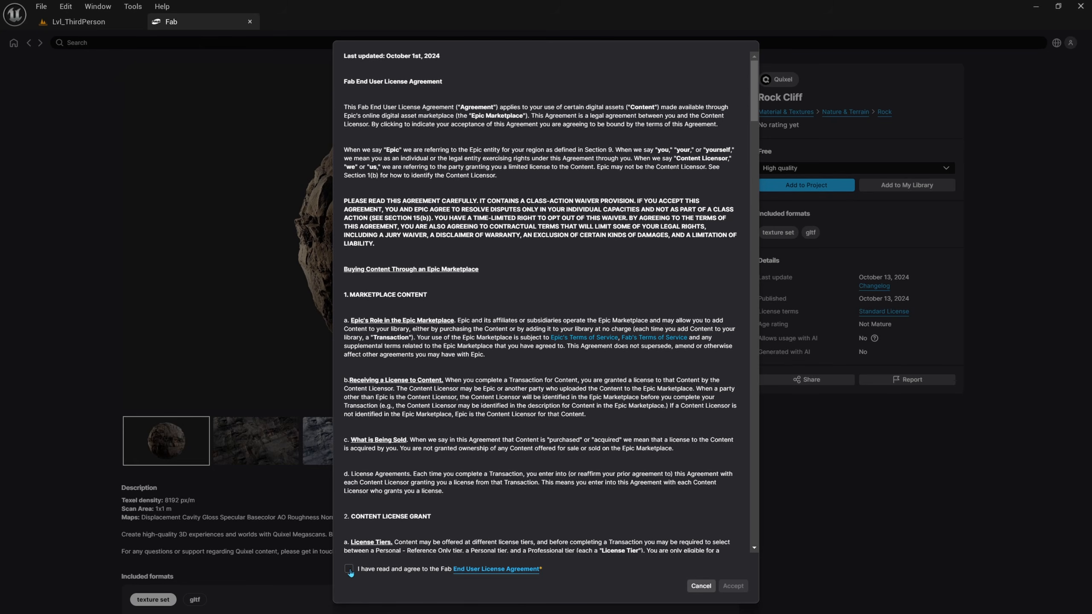
pyautogui.click(349, 570)
pyautogui.click(733, 586)
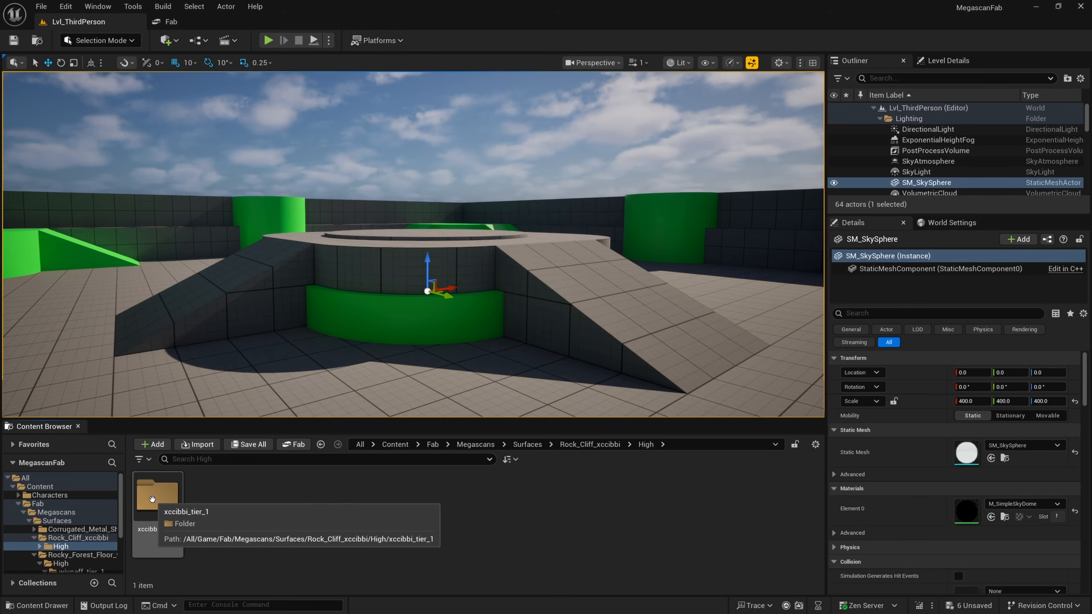
# Step: Browse to the Textures folder inside xccibbi_tier_1 and compare its maps with the Rock Cliff page on Fab
pyautogui.doubleClick(153, 499)
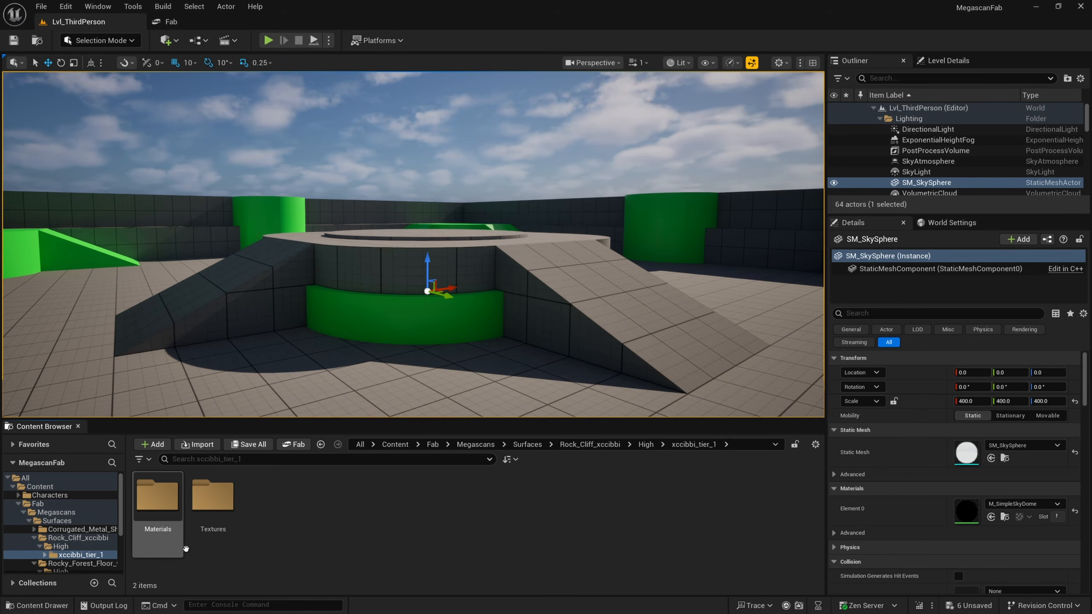
pyautogui.doubleClick(210, 504)
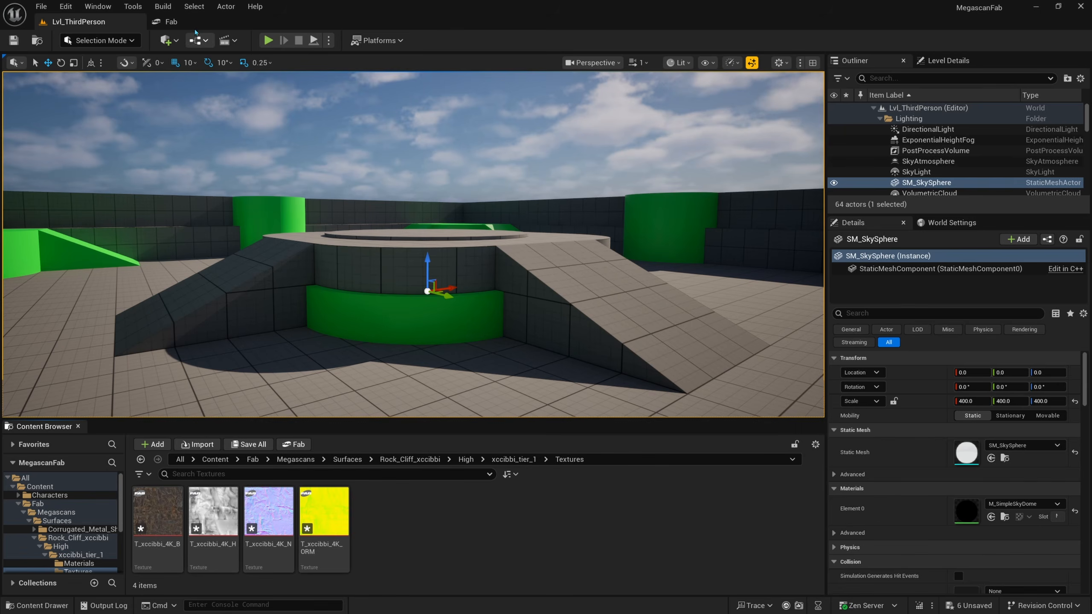
pyautogui.click(171, 21)
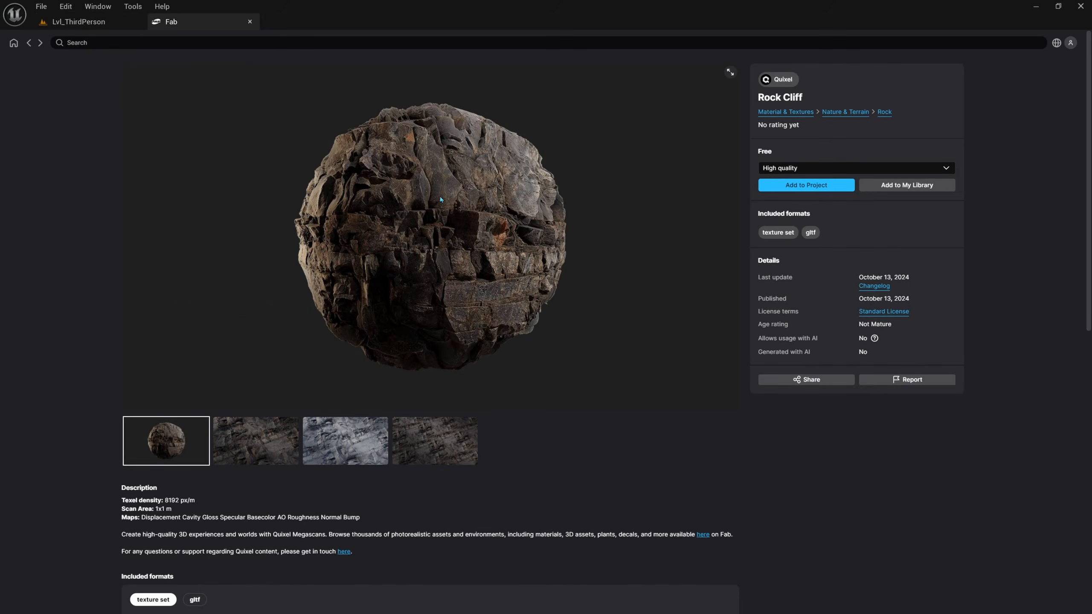
pyautogui.click(82, 29)
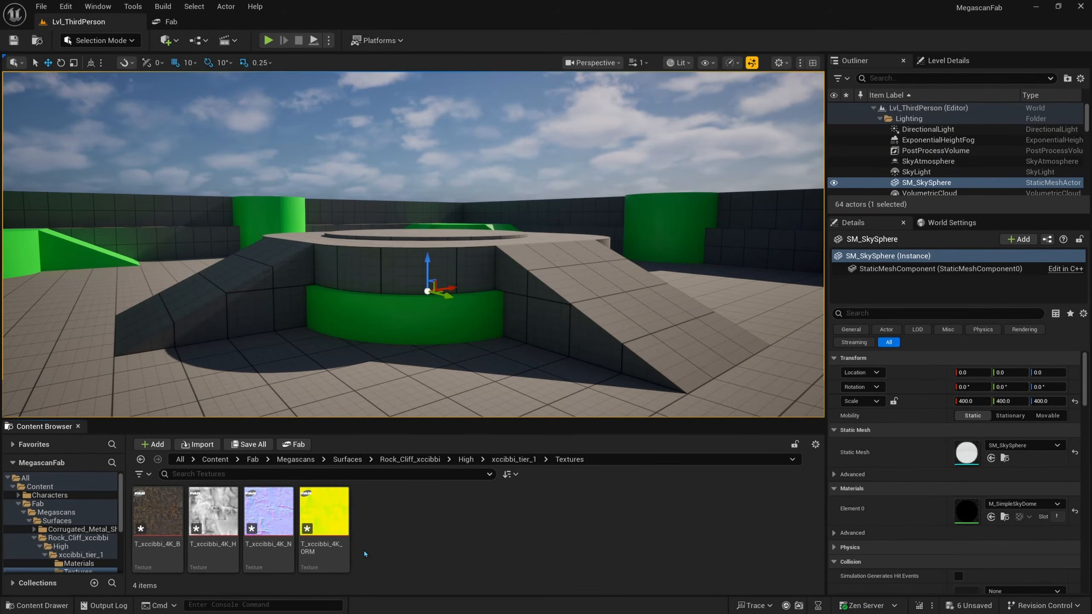
pyautogui.moveTo(332, 551)
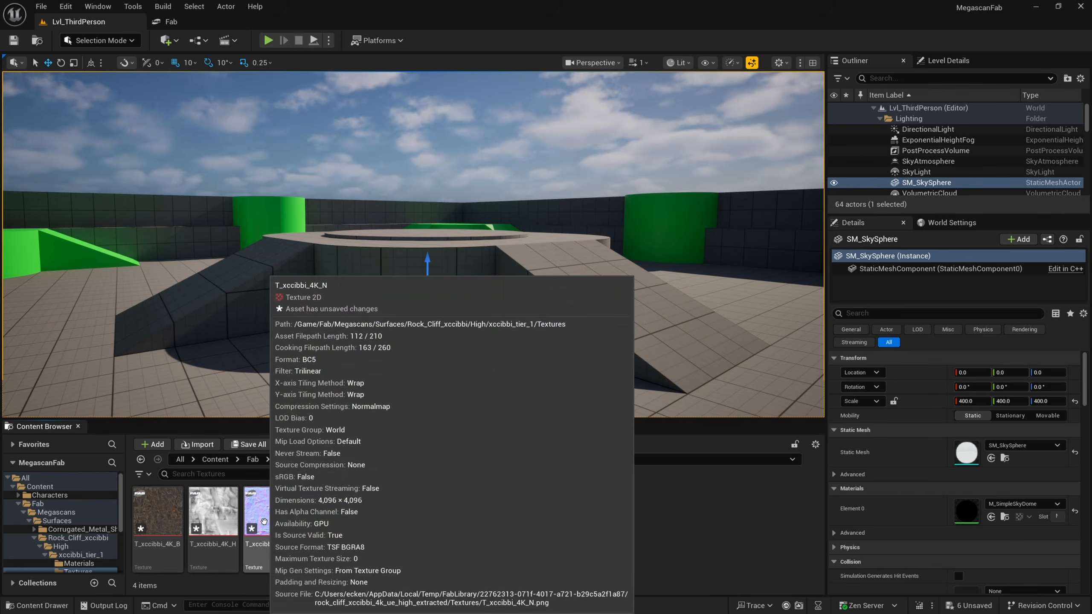
# Step: Open the T_xccibbi_4K_H height texture, enlarge its window and details area, and examine the whole map and its properties
pyautogui.click(214, 514)
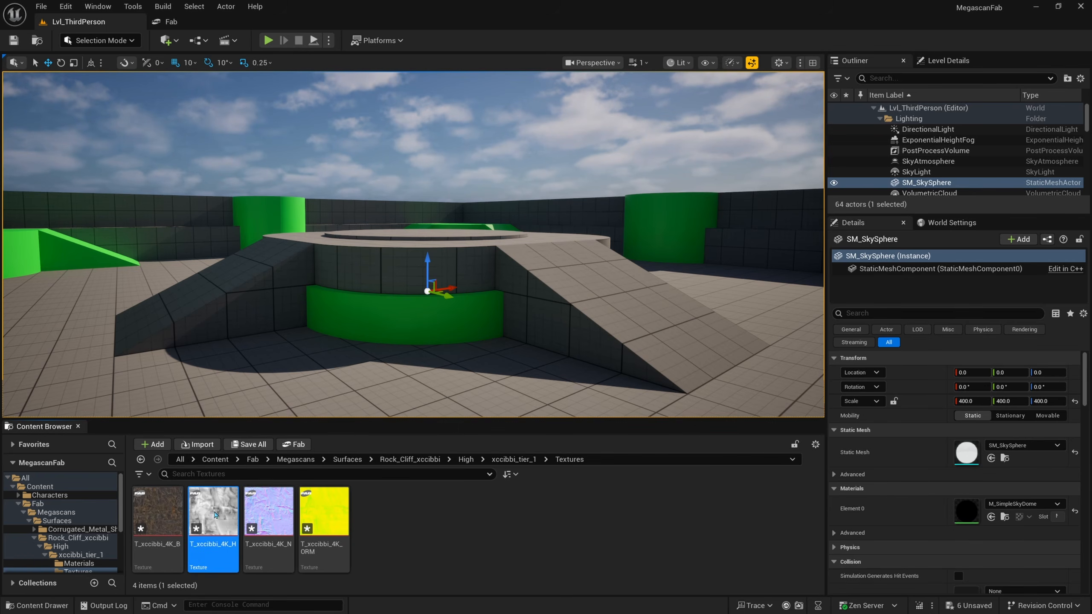
pyautogui.doubleClick(214, 514)
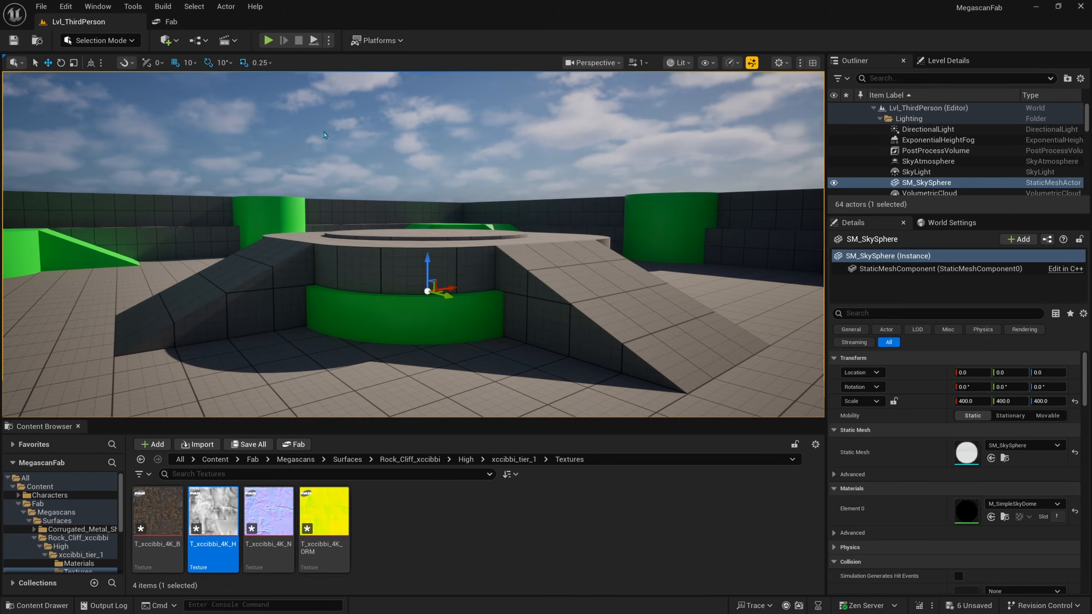
pyautogui.scroll(10, 415, 254)
pyautogui.scroll(-2, 416, 254)
pyautogui.moveTo(695, 358); pyautogui.dragTo(839, 507)
pyautogui.scroll(-9, 501, 311)
pyautogui.scroll(-3, 500, 309)
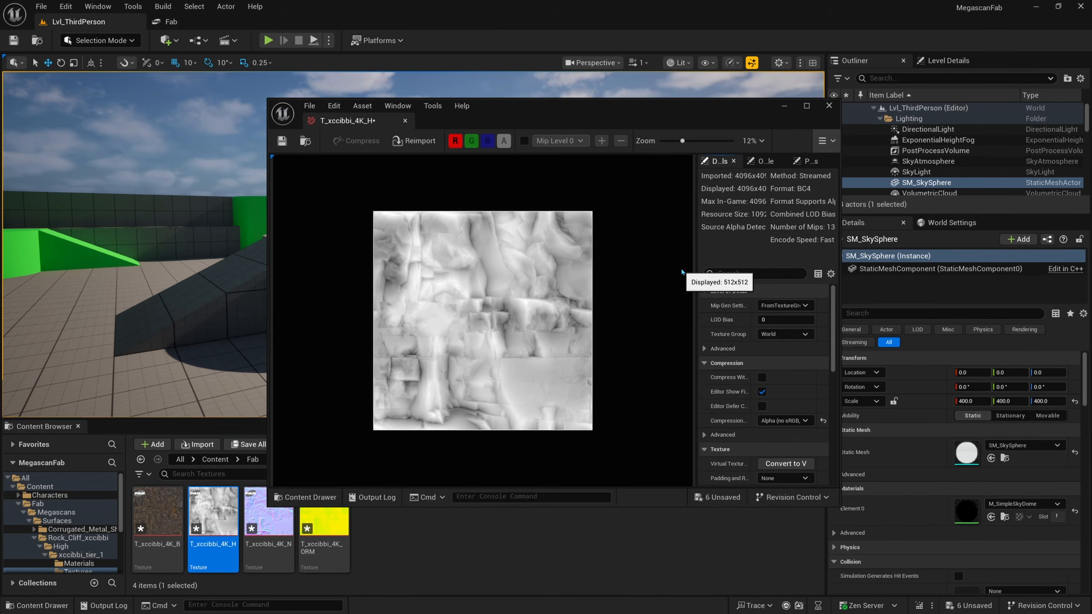
pyautogui.moveTo(696, 252); pyautogui.dragTo(628, 252)
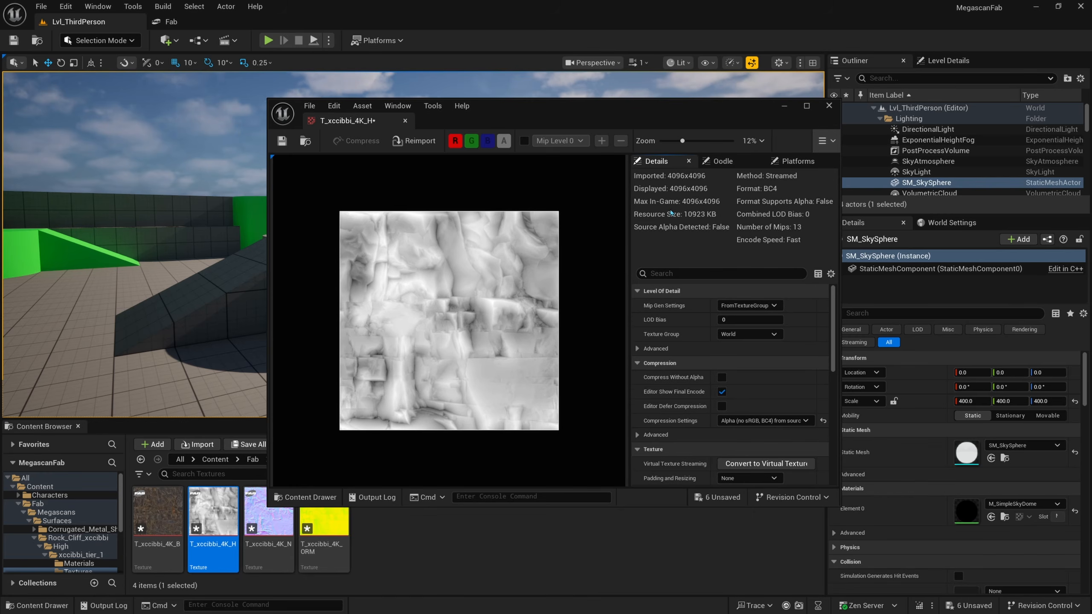
pyautogui.moveTo(627, 128); pyautogui.dragTo(602, 109)
pyautogui.moveTo(487, 107); pyautogui.dragTo(354, 68)
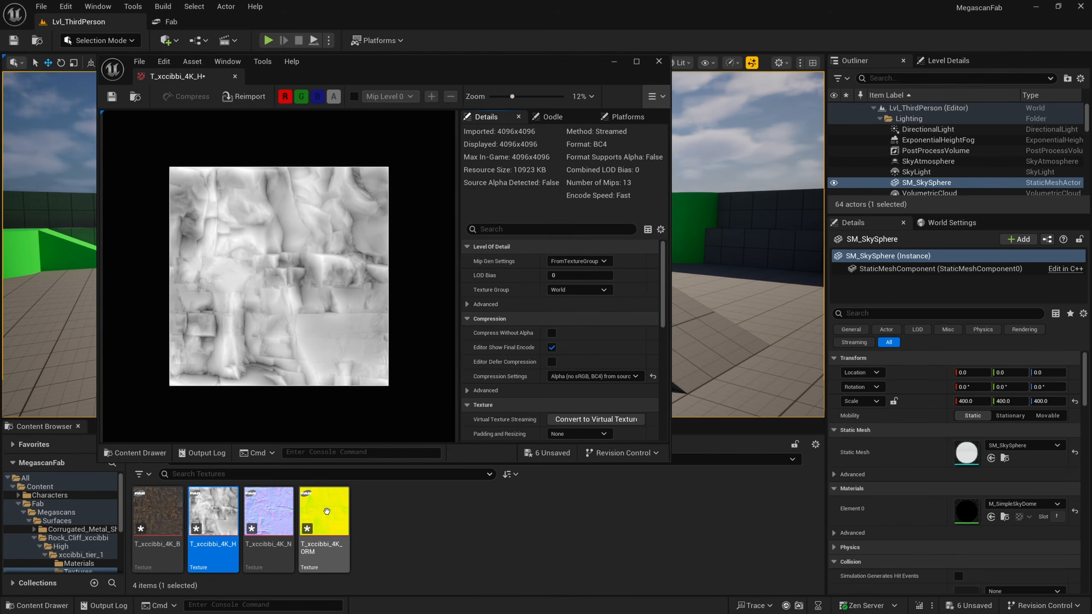
# Step: Open the T_xccibbi_4K_ORM texture in an enlarged window and examine its red channel on its own
pyautogui.click(324, 514)
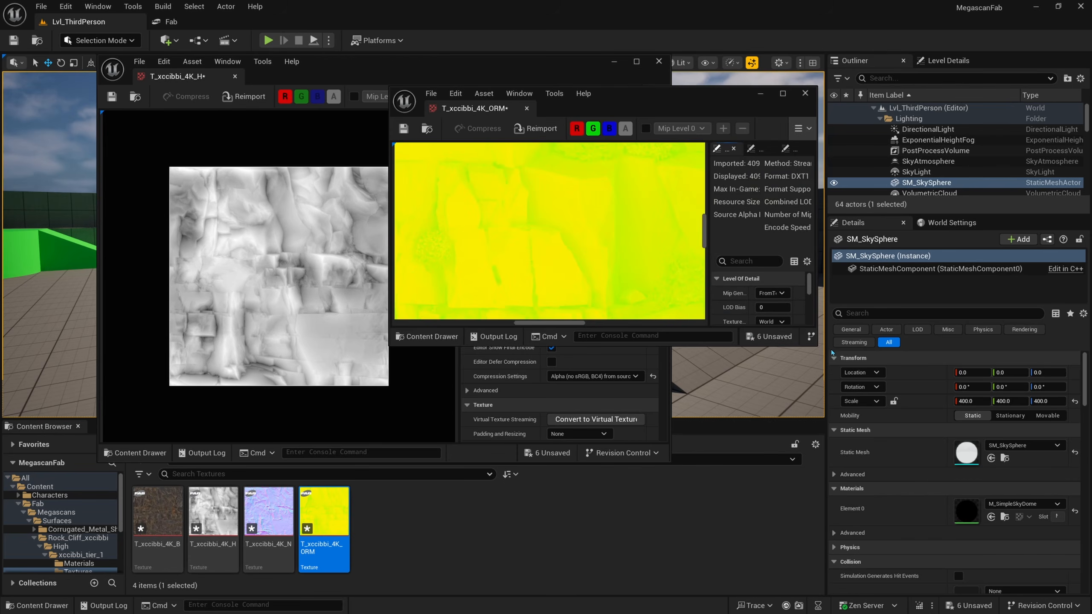
pyautogui.moveTo(818, 347); pyautogui.dragTo(941, 530)
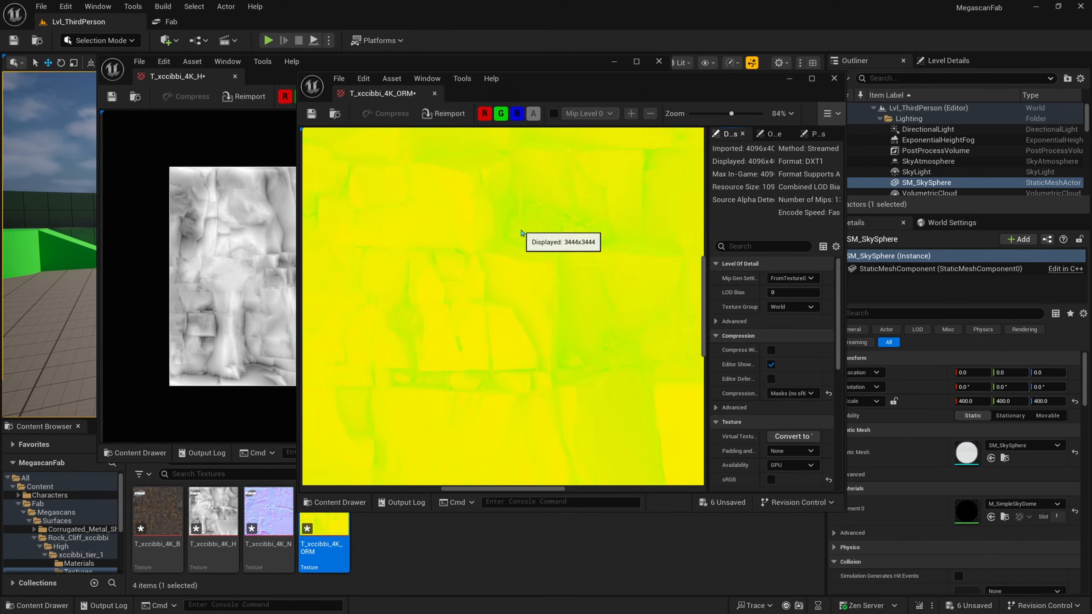
pyautogui.click(500, 113)
pyautogui.click(516, 113)
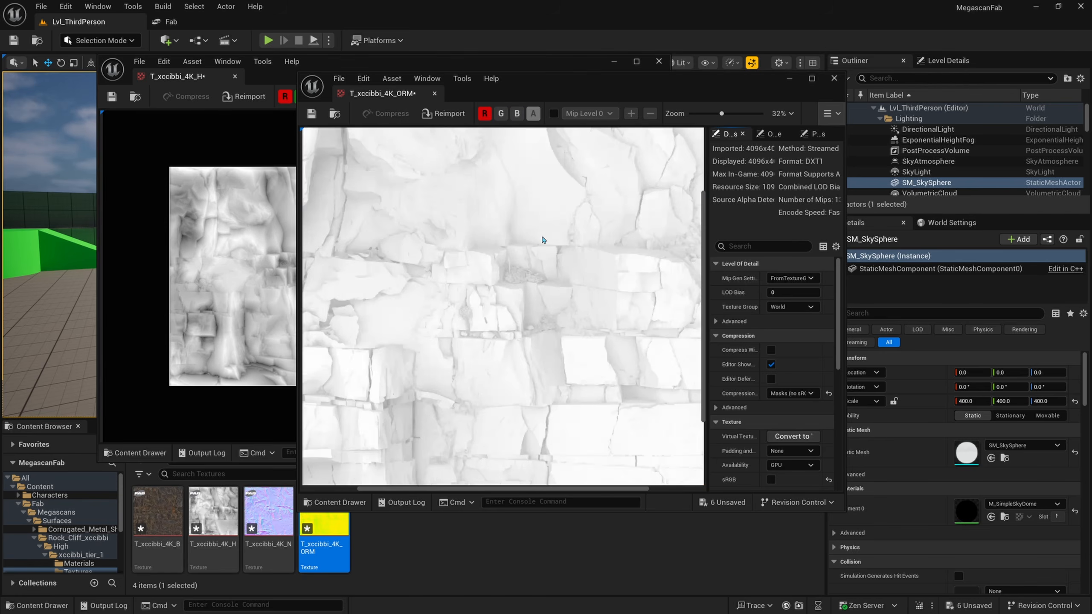
pyautogui.scroll(-3, 529, 243)
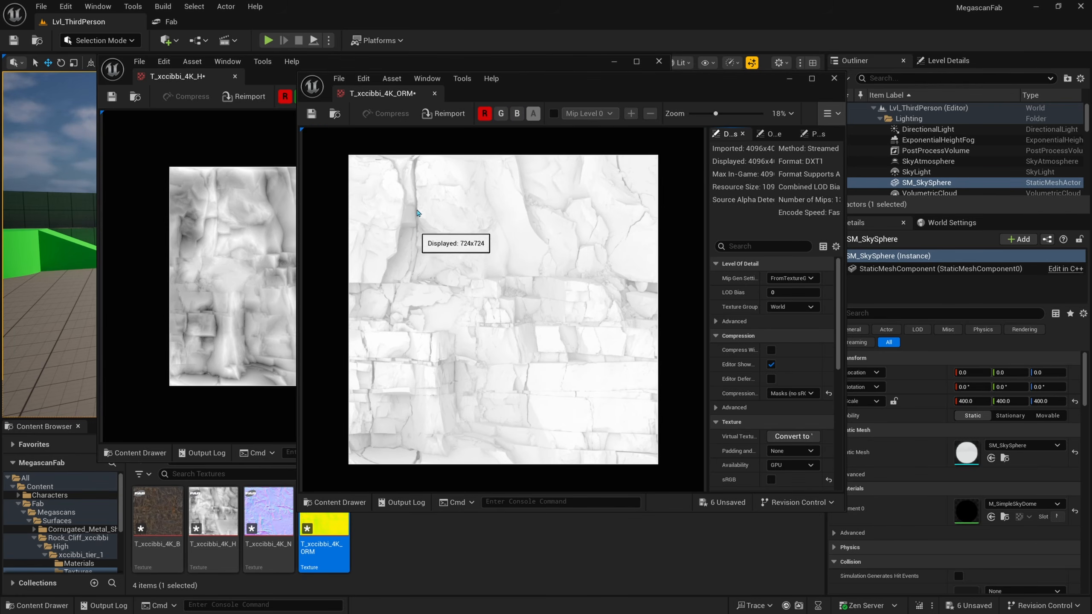
pyautogui.moveTo(531, 80); pyautogui.dragTo(570, 91)
pyautogui.scroll(5, 387, 239)
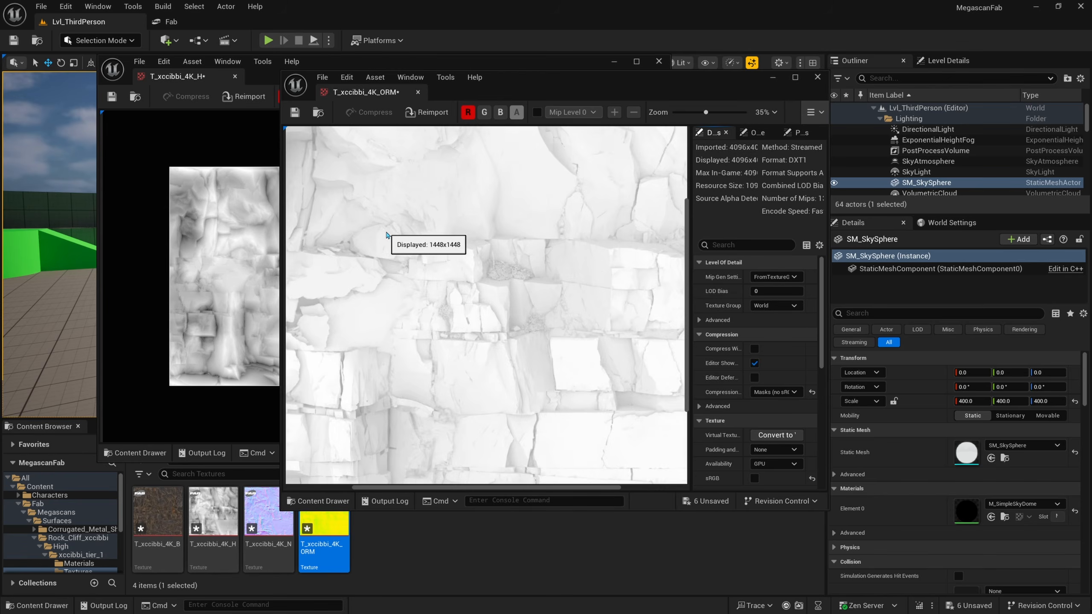
pyautogui.scroll(-3, 519, 260)
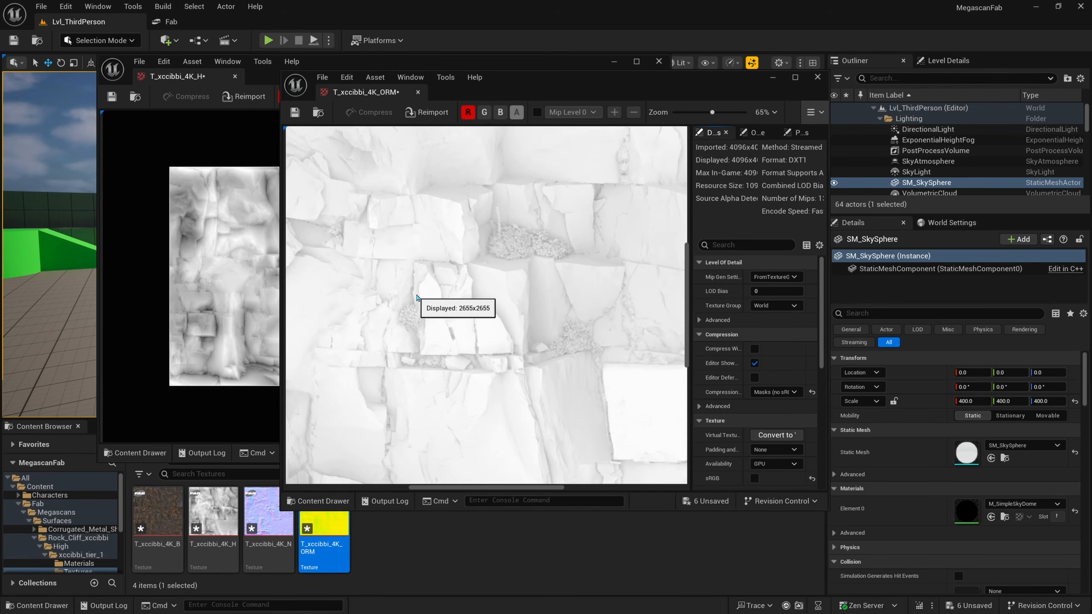
pyautogui.scroll(-2, 420, 268)
# Step: Switch the ORM texture preview to the green channel only and examine its detail up close
pyautogui.click(469, 113)
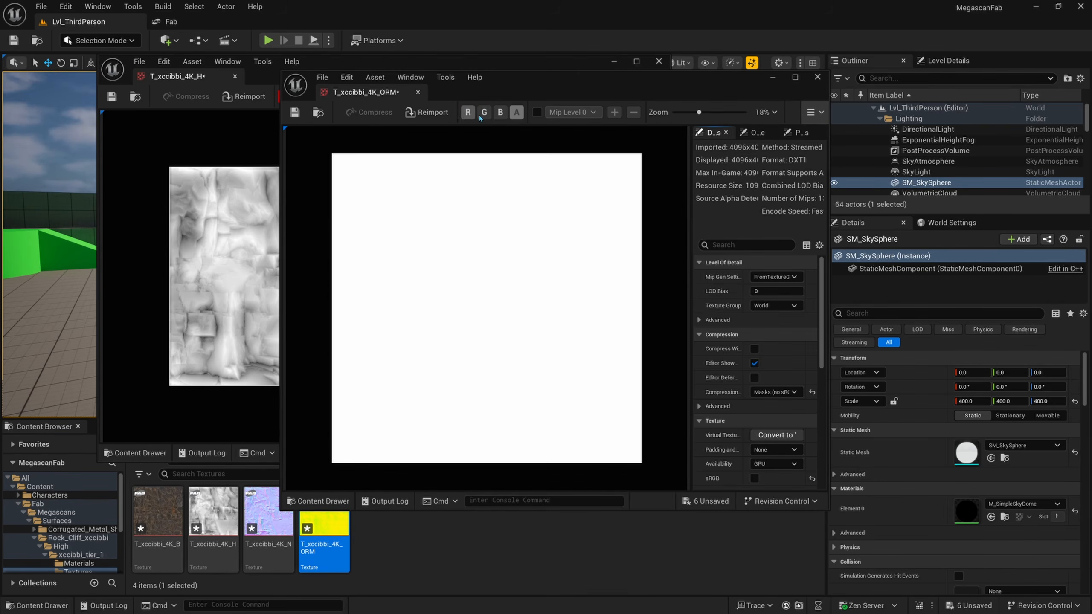
pyautogui.click(484, 113)
pyautogui.scroll(8, 488, 352)
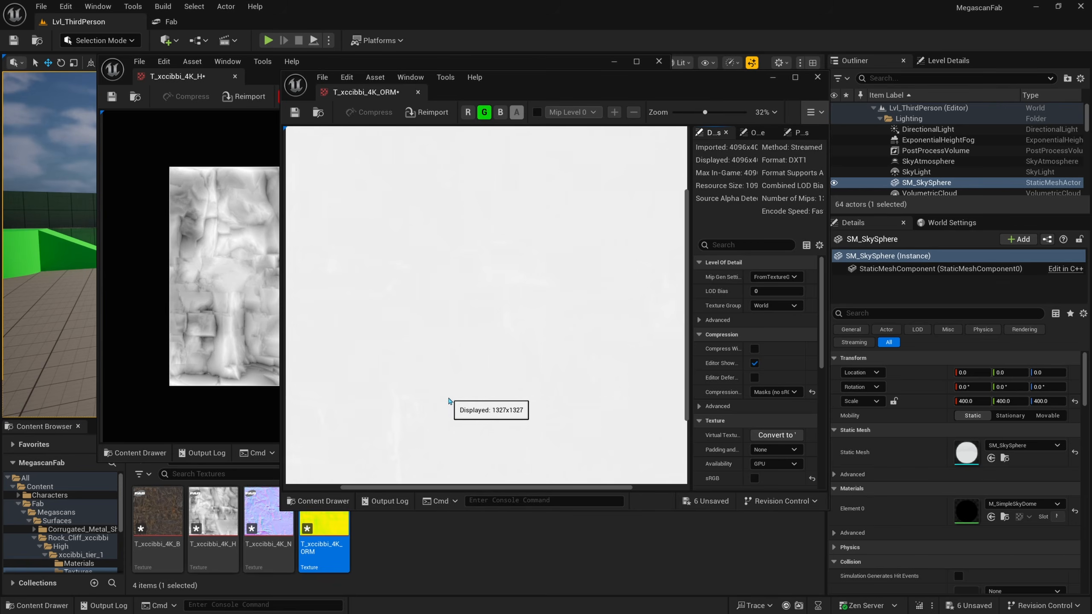
pyautogui.moveTo(450, 378); pyautogui.dragTo(459, 349, button='right')
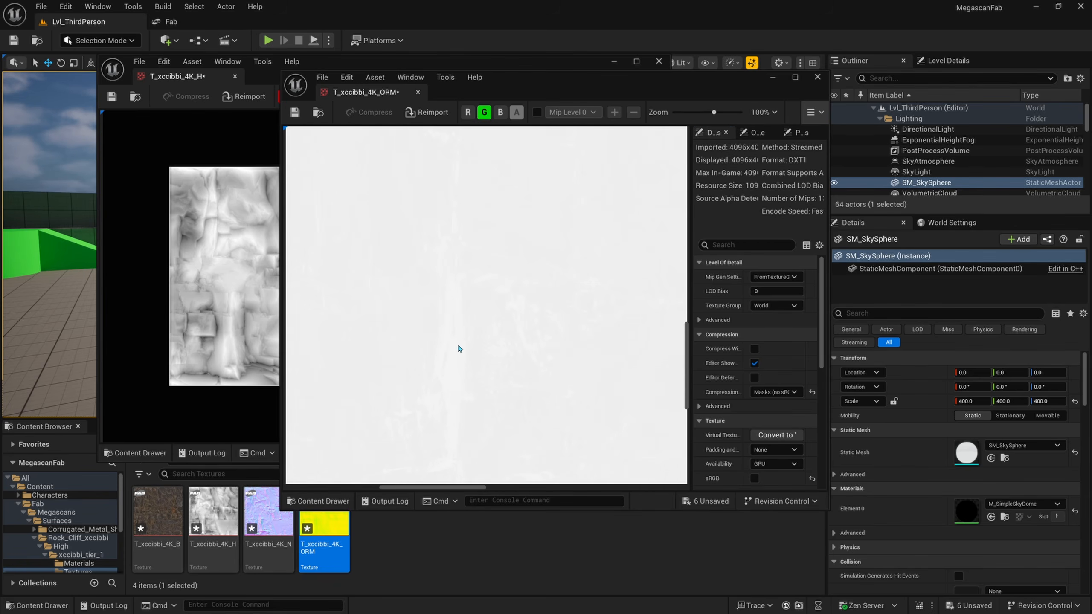
# Step: Switch the ORM texture preview to the blue channel only, examine the whole map, and close its window
pyautogui.scroll(-5, 477, 365)
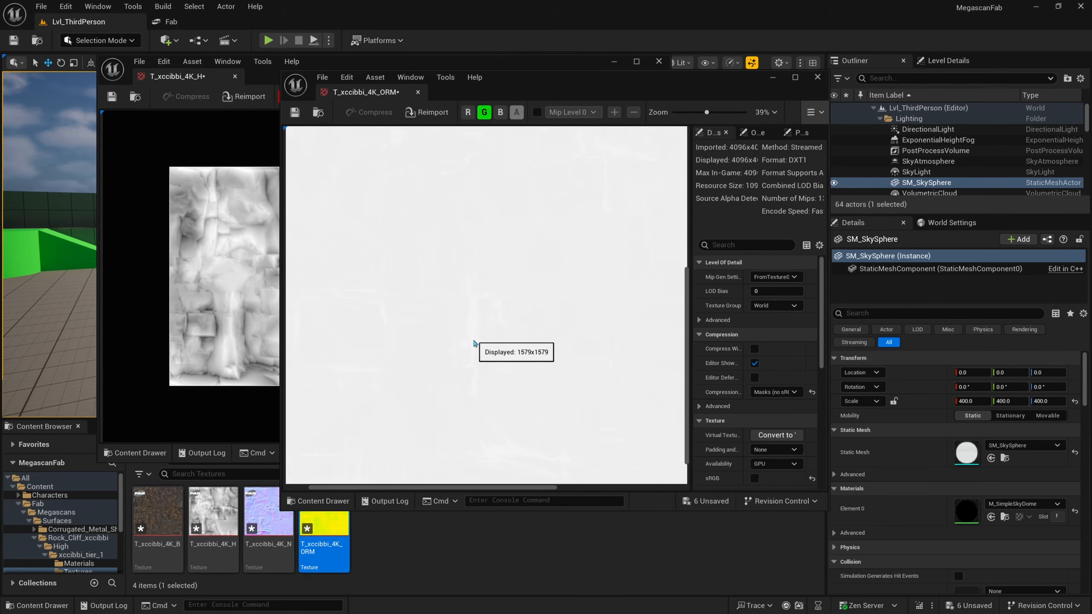
pyautogui.click(484, 112)
pyautogui.click(500, 112)
pyautogui.scroll(-3, 459, 262)
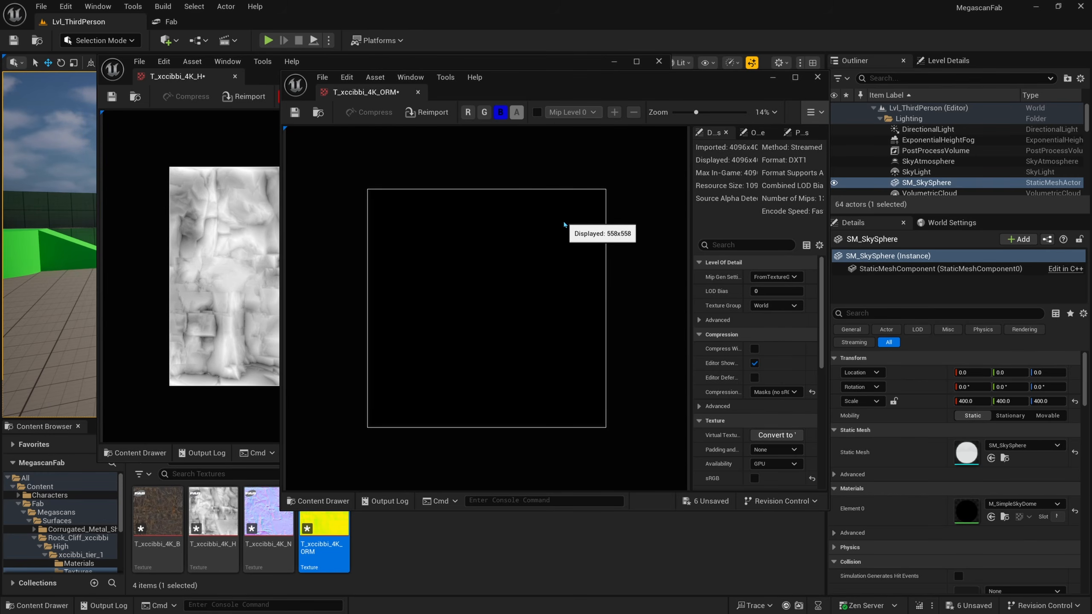
pyautogui.click(817, 77)
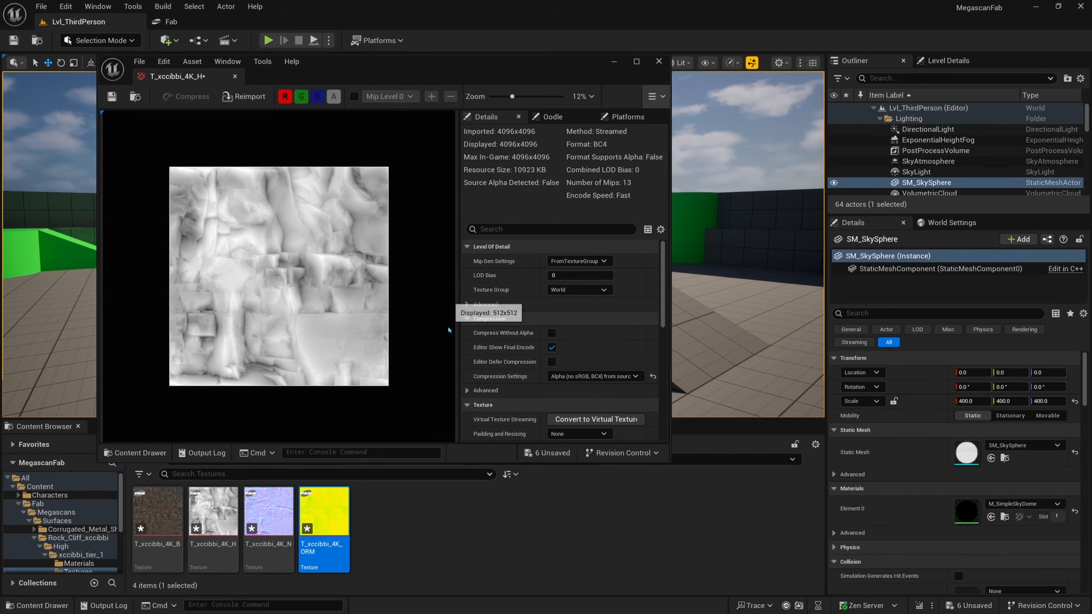
# Step: Compare the T_xccibbi_4K_H height map with the T_xccibbi_4K_ORM packed texture in the Textures folder
pyautogui.click(222, 524)
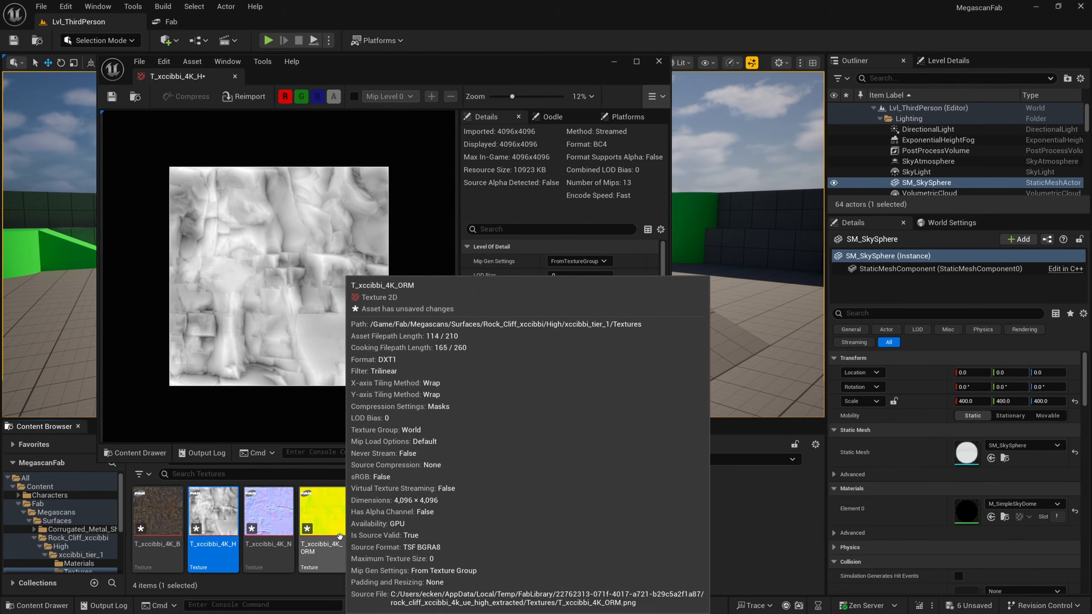
pyautogui.click(381, 524)
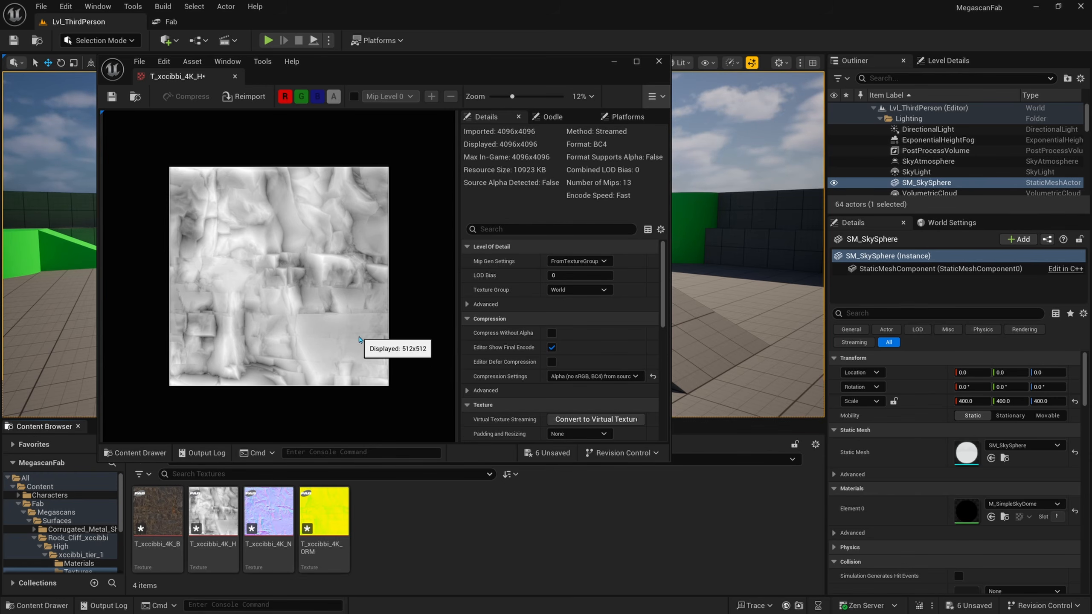
pyautogui.scroll(1, 240, 276)
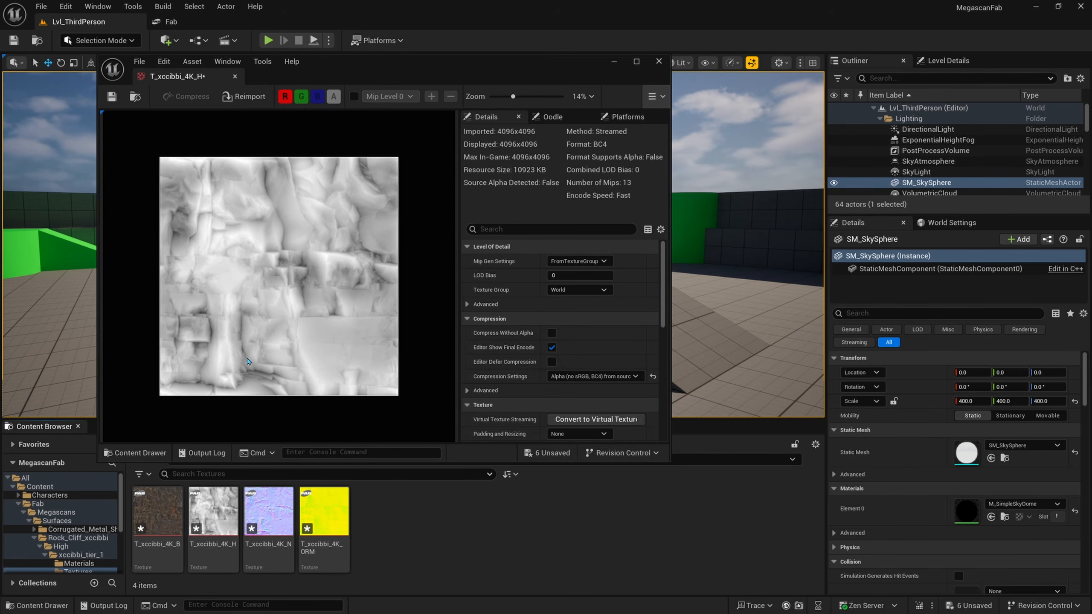
pyautogui.click(318, 521)
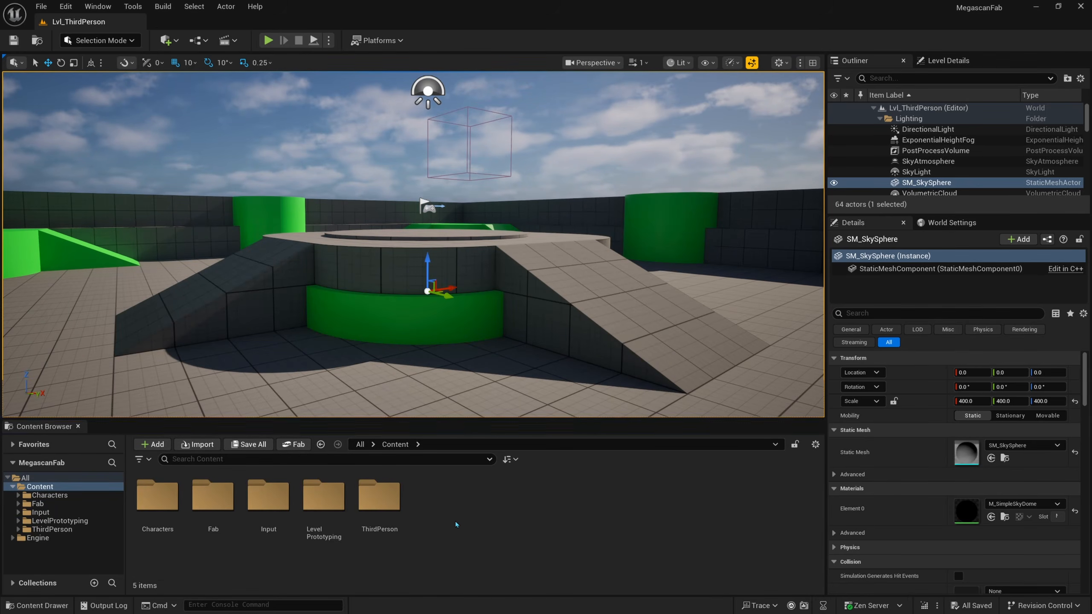
# Step: Create a folder named TextureGraphs inside the Content folder
pyautogui.rightClick(428, 507)
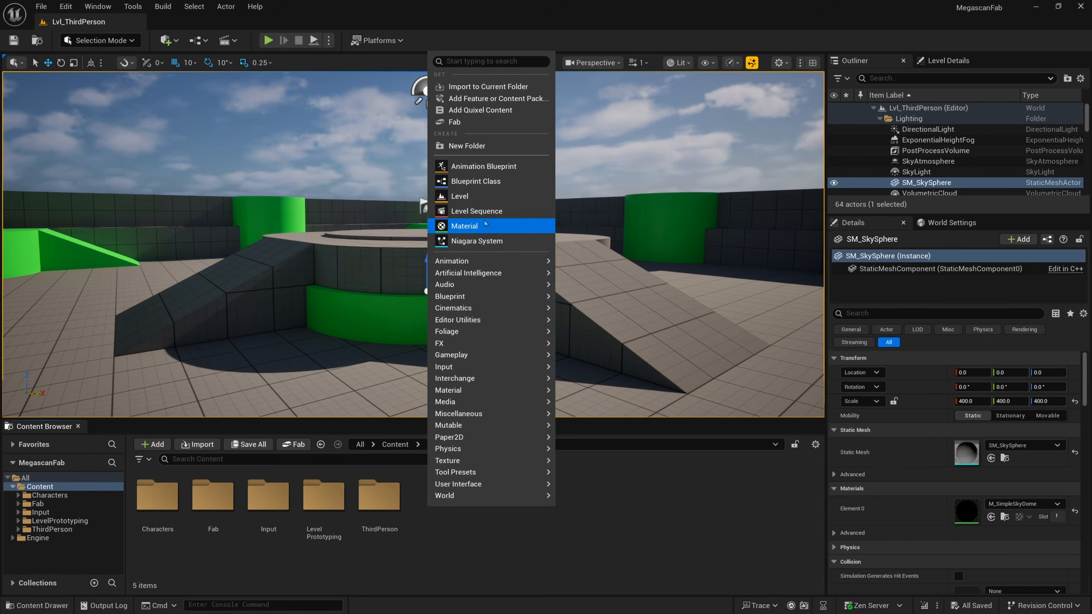
pyautogui.click(484, 146)
pyautogui.write('TextureGraphs')
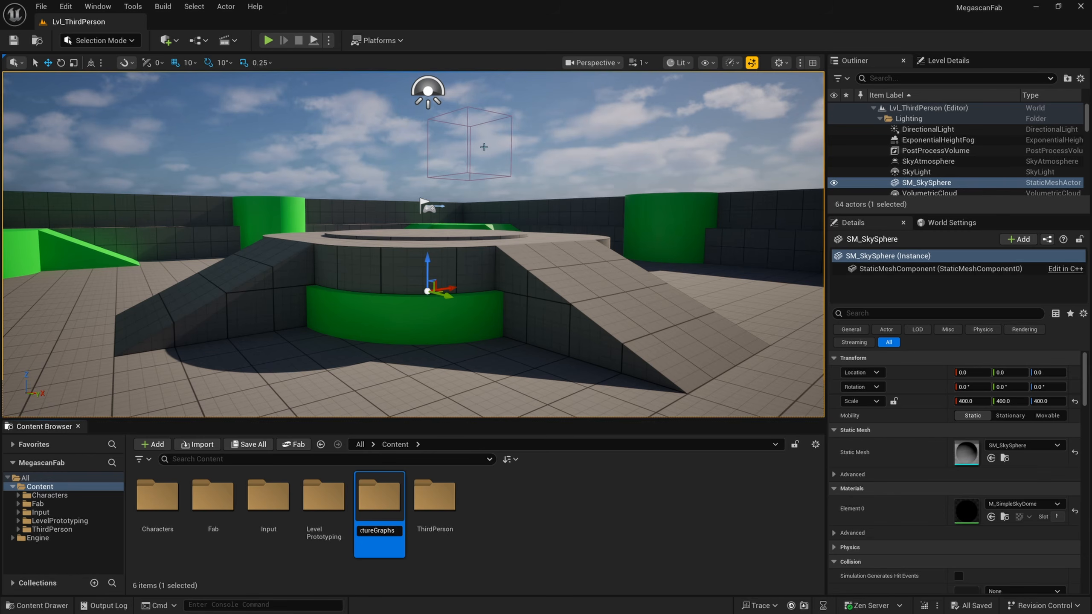
pyautogui.press('Return')
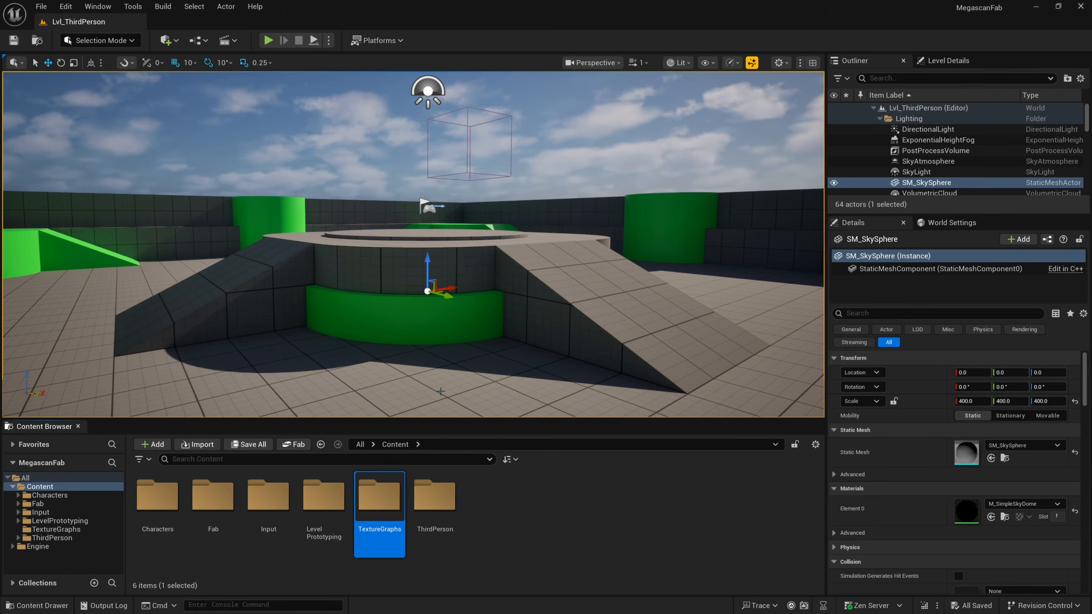
# Step: Create a Texture Graph asset named TG_ORD inside the TextureGraphs folder
pyautogui.doubleClick(379, 497)
pyautogui.rightClick(206, 506)
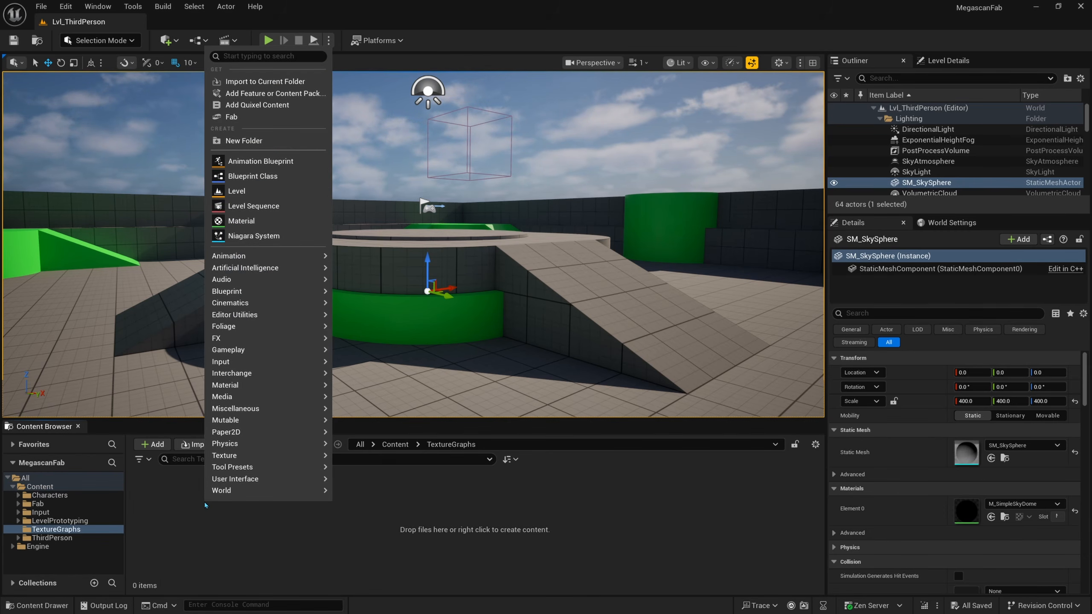
pyautogui.moveTo(260, 459)
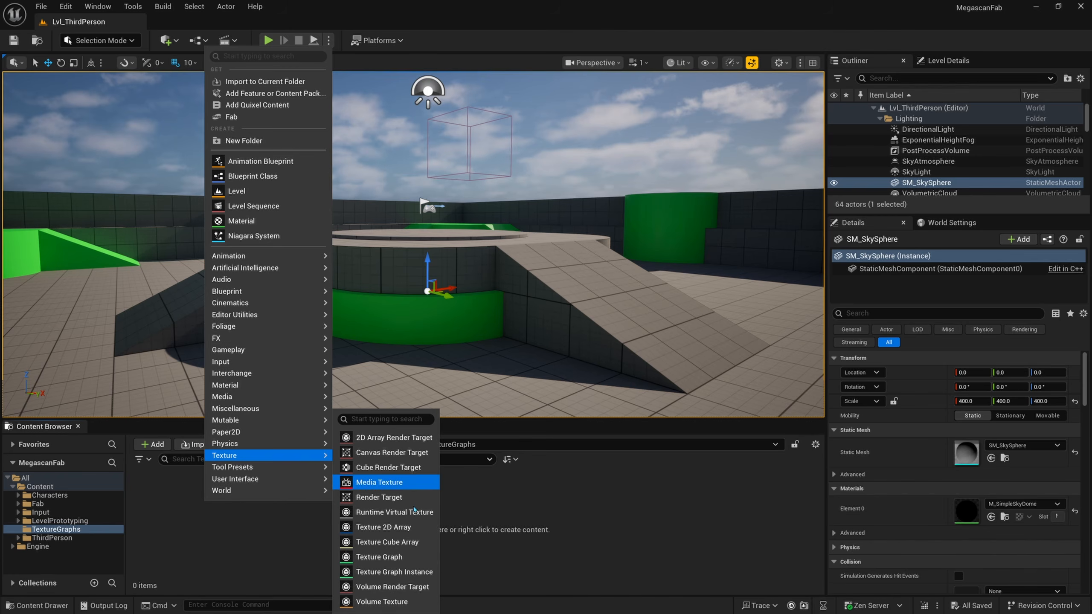
pyautogui.click(409, 562)
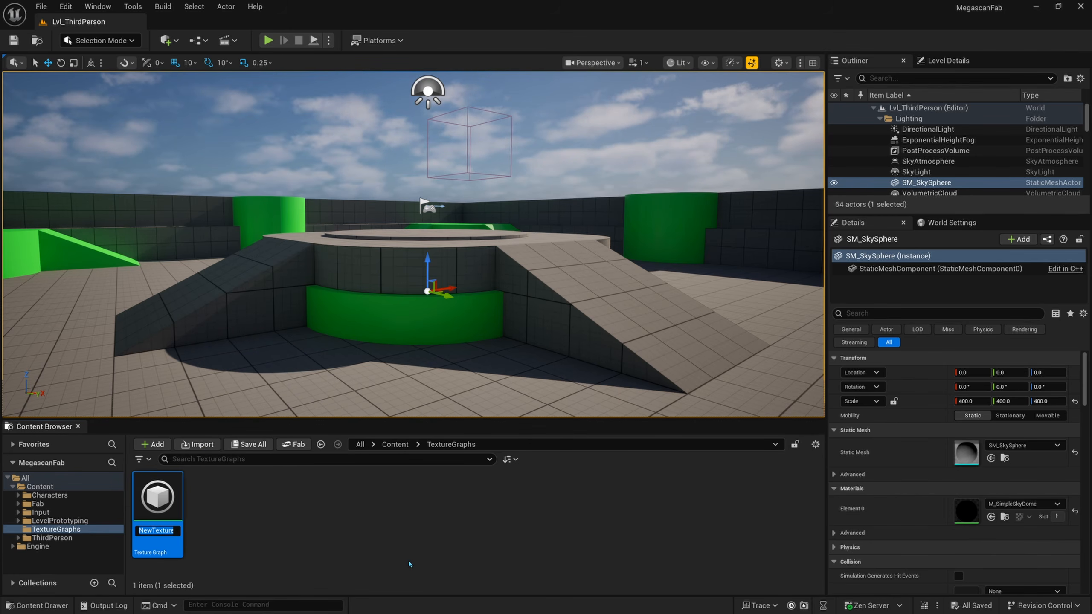
pyautogui.write('TG_0')
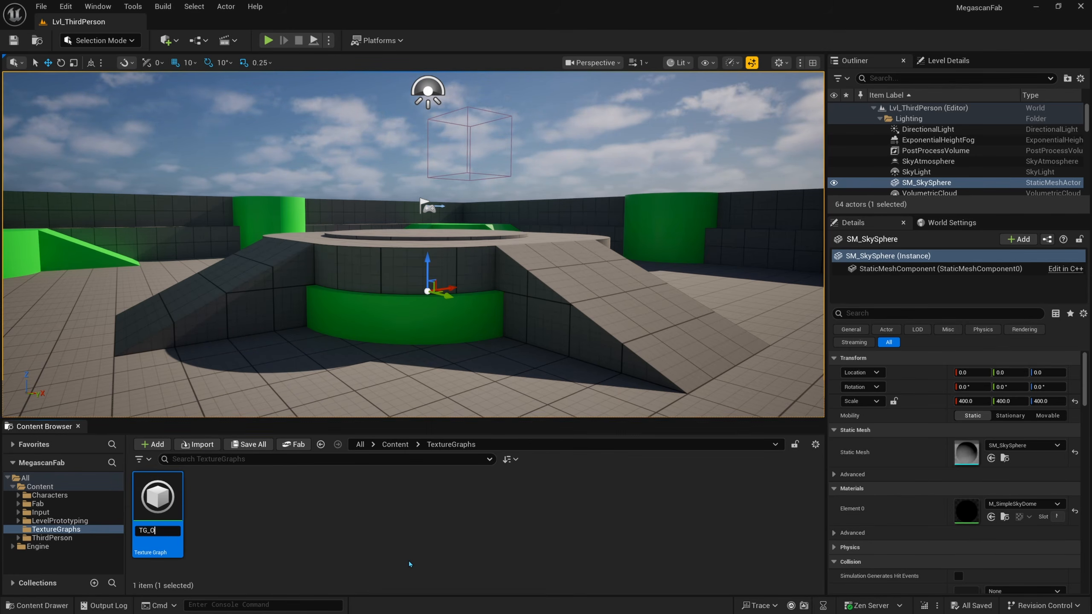
pyautogui.write('RD')
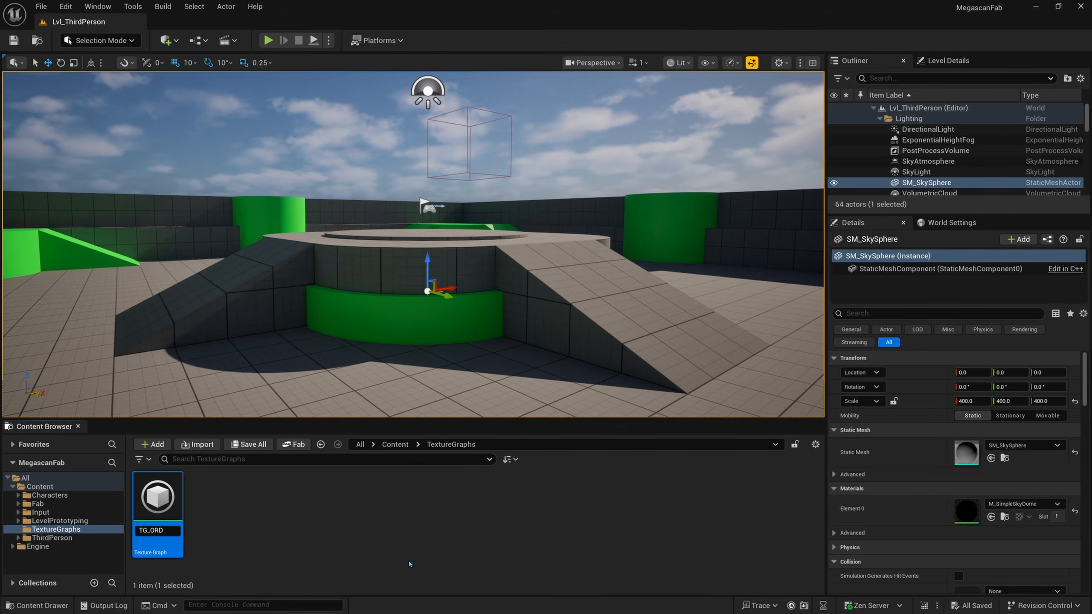
pyautogui.press('Return')
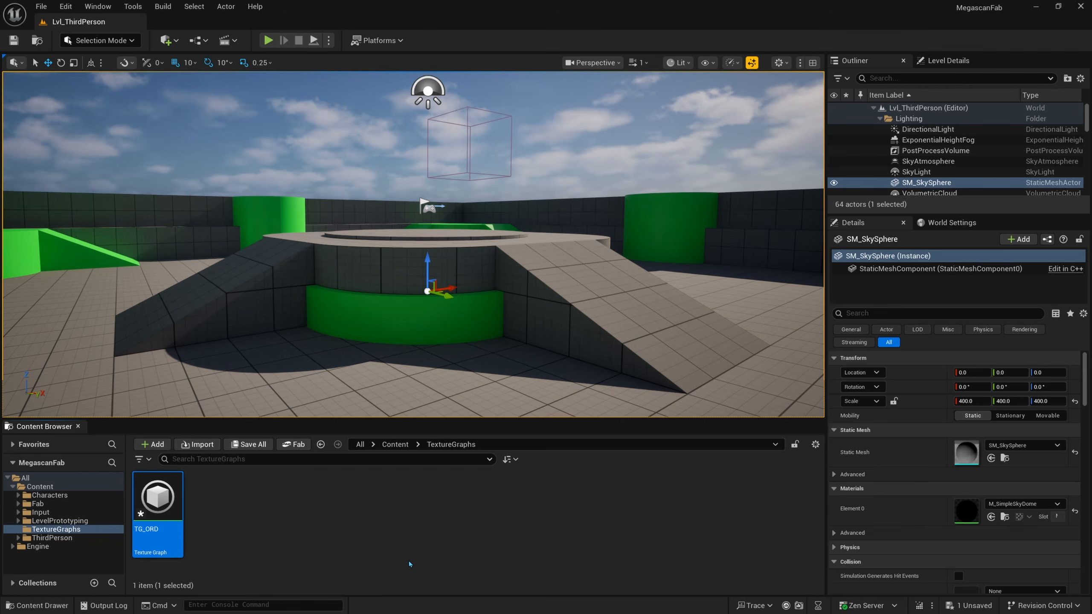
# Step: Open the TG_ORD texture graph and expand the Output node to show its export settings
pyautogui.doubleClick(157, 499)
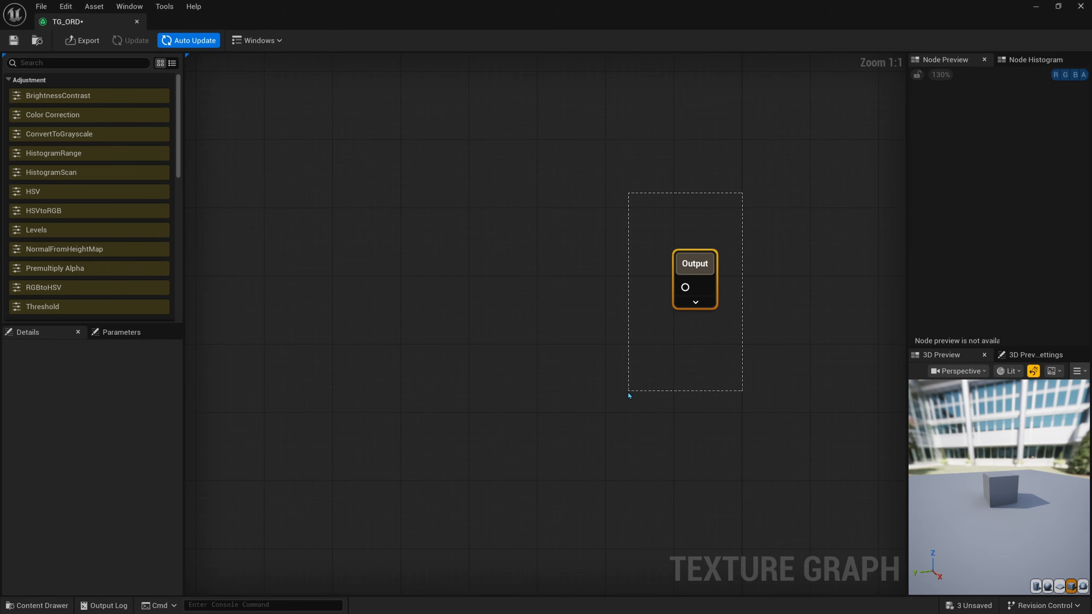
pyautogui.moveTo(629, 395); pyautogui.dragTo(629, 393)
pyautogui.moveTo(685, 287); pyautogui.dragTo(563, 310)
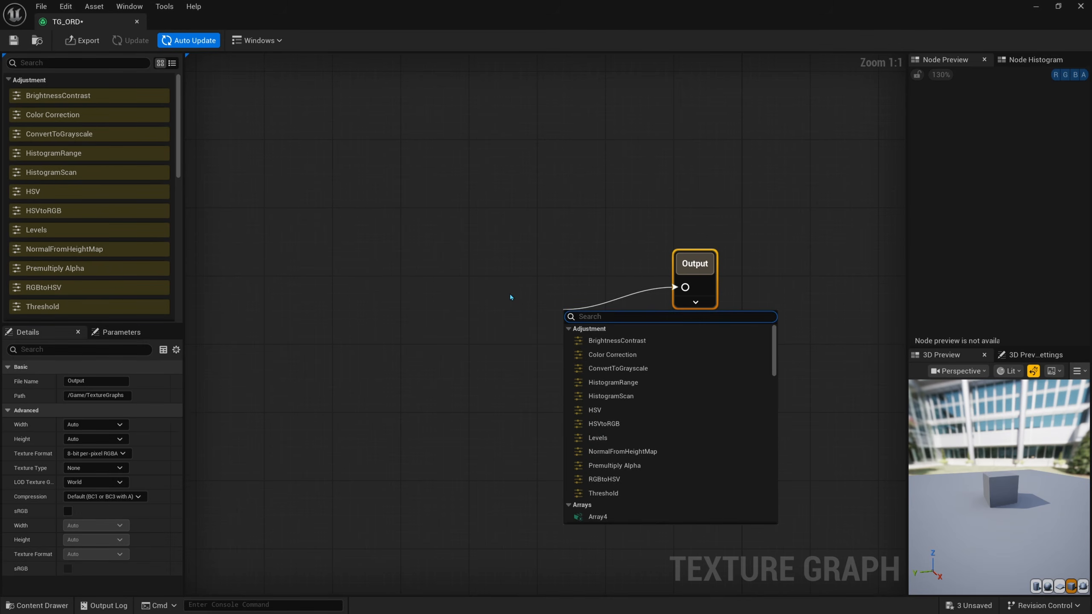
pyautogui.click(510, 297)
pyautogui.click(695, 302)
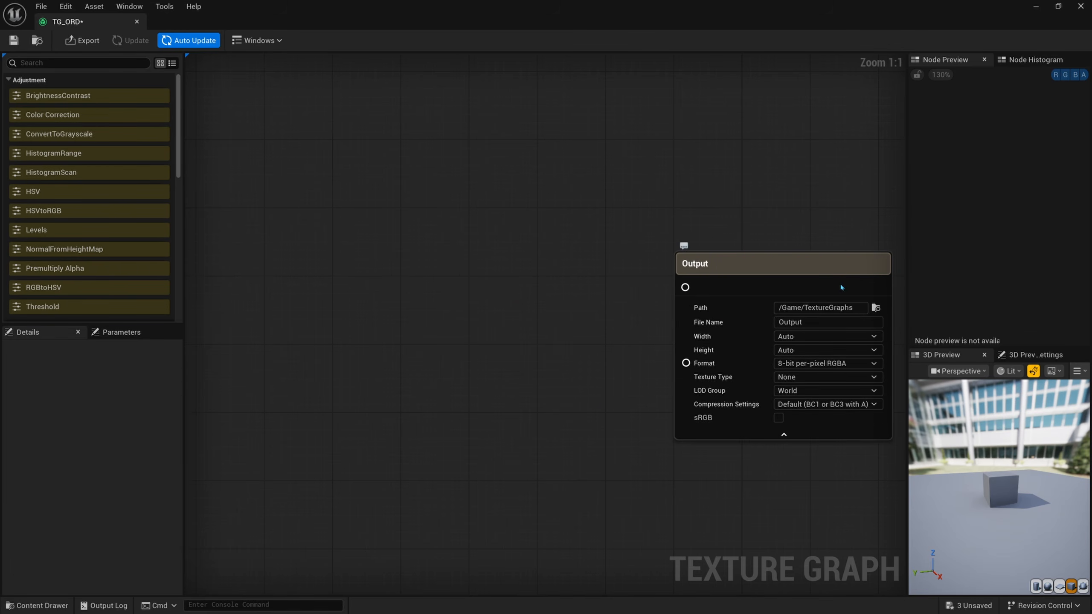
# Step: Review the Output node's export settings and set its Compression Settings to Masks (no sRGB)
pyautogui.moveTo(842, 287); pyautogui.dragTo(665, 273, button='right')
pyautogui.scroll(3, 728, 317)
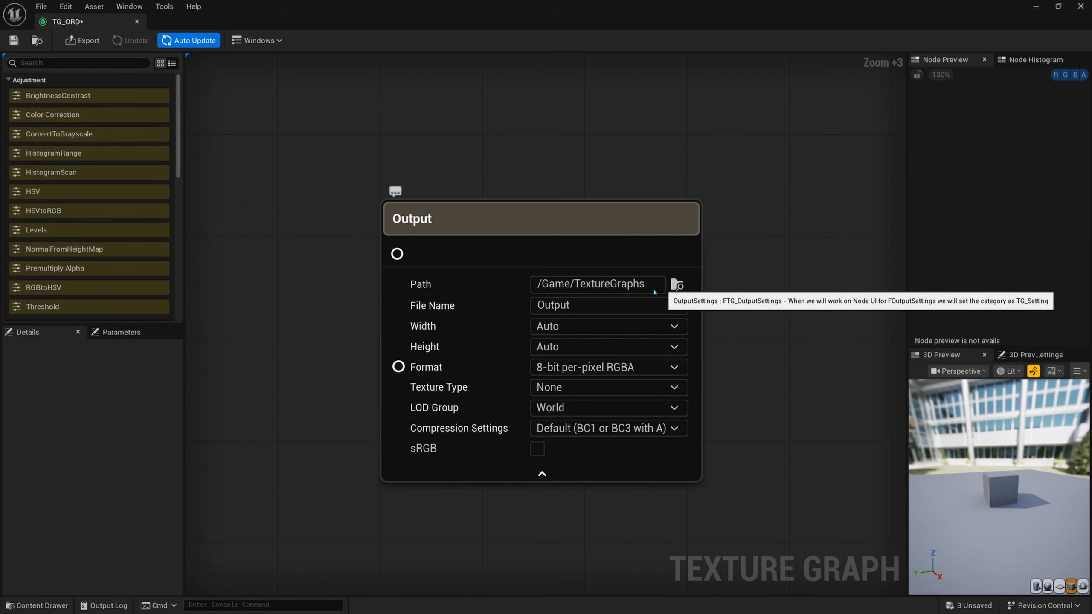
pyautogui.moveTo(733, 330); pyautogui.dragTo(748, 301, button='right')
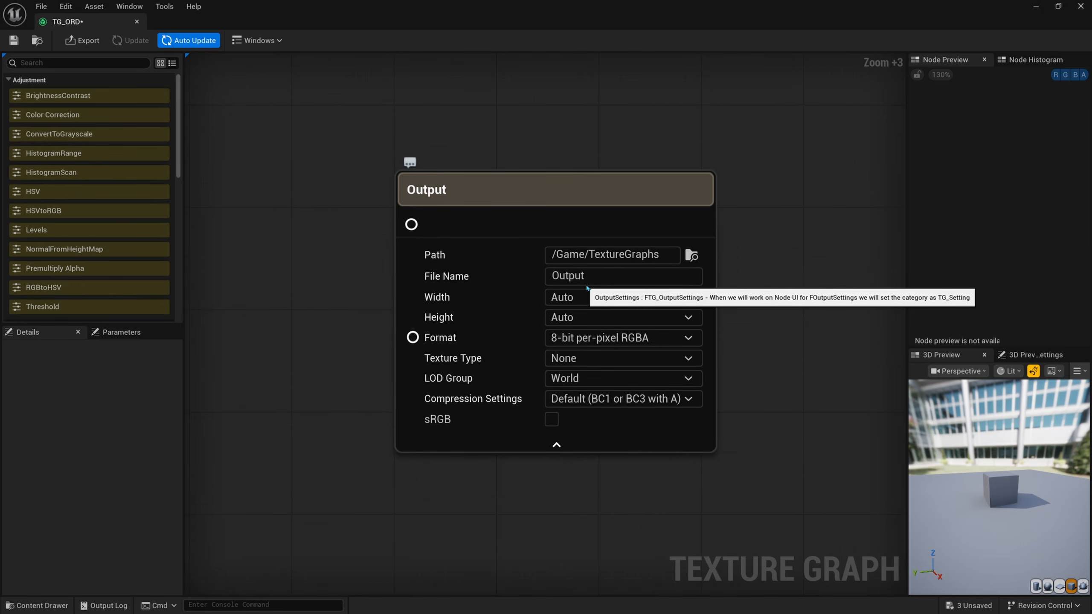
pyautogui.click(595, 276)
pyautogui.click(748, 282)
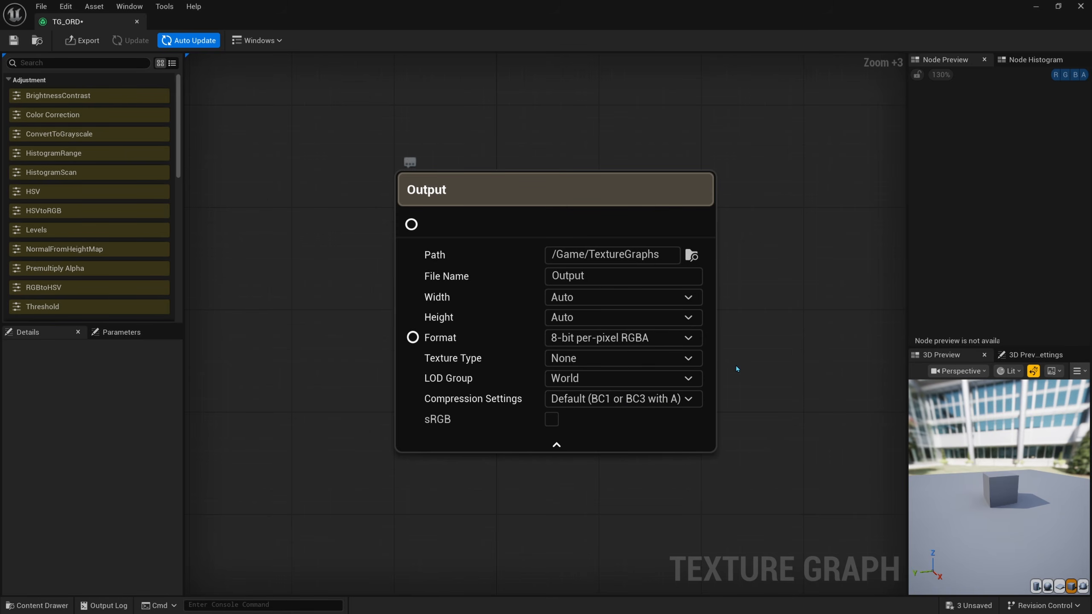
pyautogui.moveTo(748, 370); pyautogui.dragTo(772, 371, button='right')
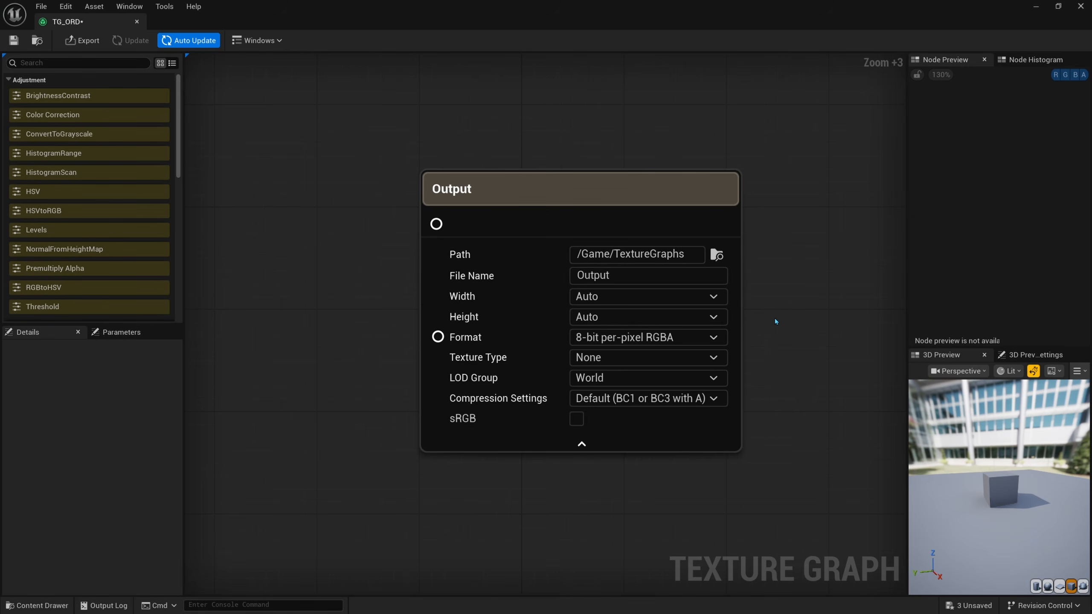
pyautogui.click(629, 399)
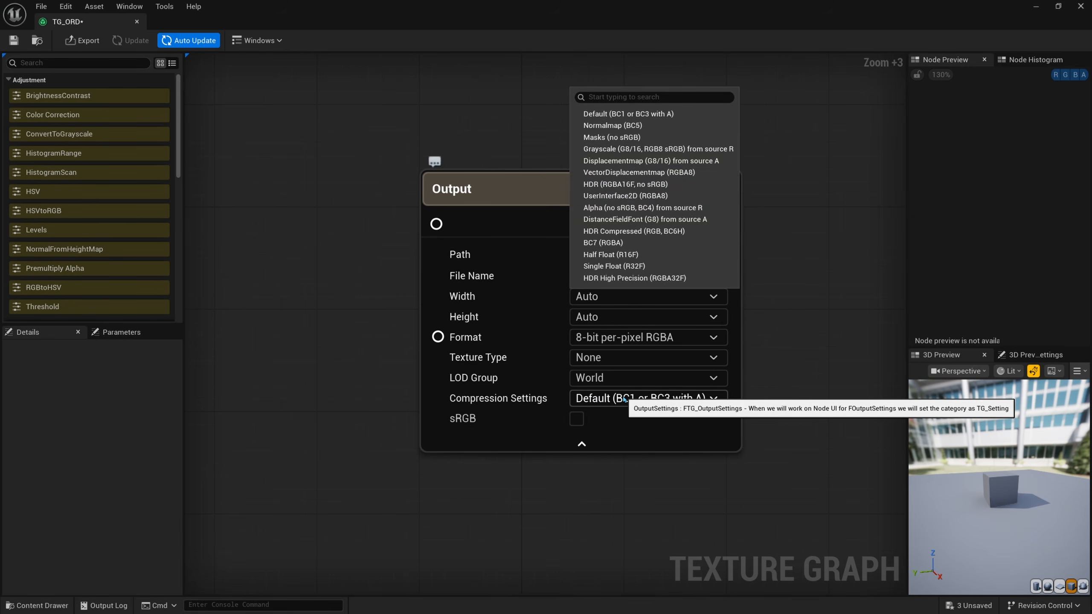
pyautogui.click(631, 137)
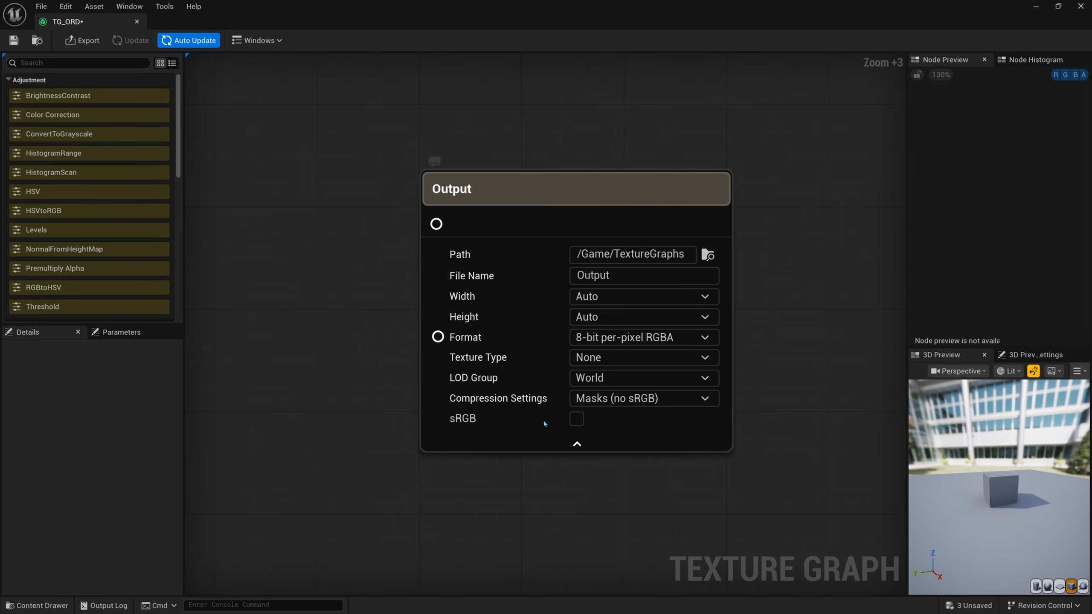
# Step: Add a Texture input node named R and place it well to the left of the Output node
pyautogui.moveTo(349, 408); pyautogui.dragTo(387, 412, button='right')
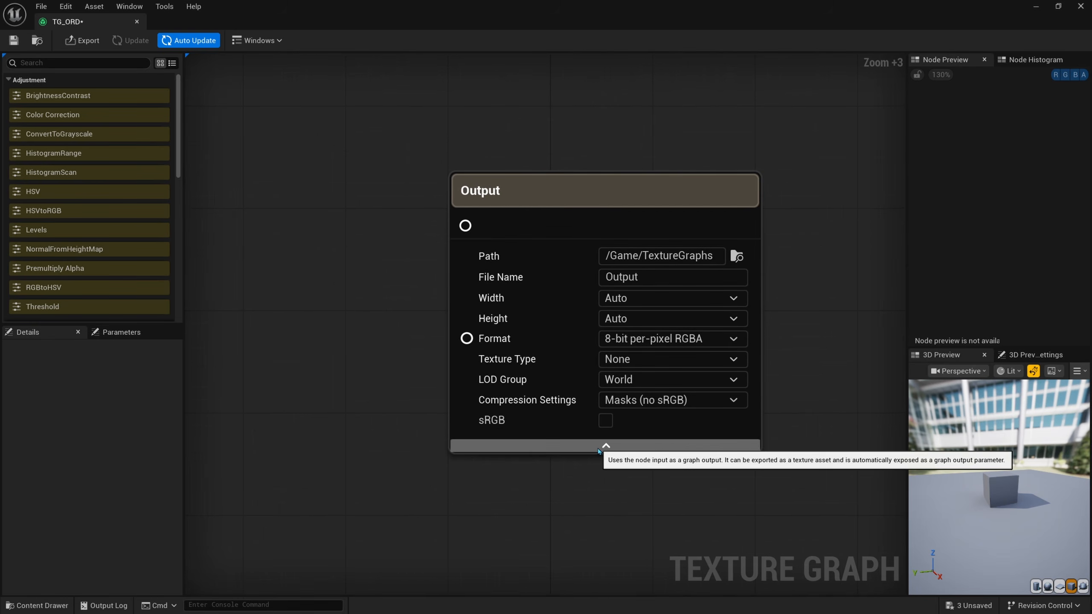
pyautogui.moveTo(582, 329); pyautogui.dragTo(678, 344, button='right')
pyautogui.scroll(-3, 657, 338)
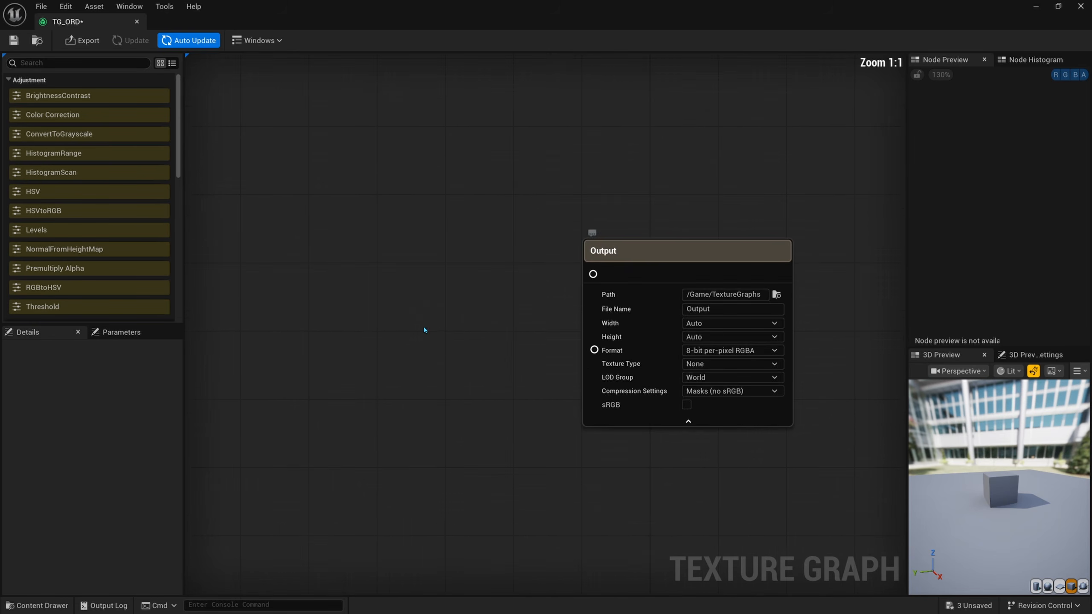
pyautogui.moveTo(425, 328); pyautogui.dragTo(604, 343, button='right')
pyautogui.rightClick(439, 271)
pyautogui.write('textu')
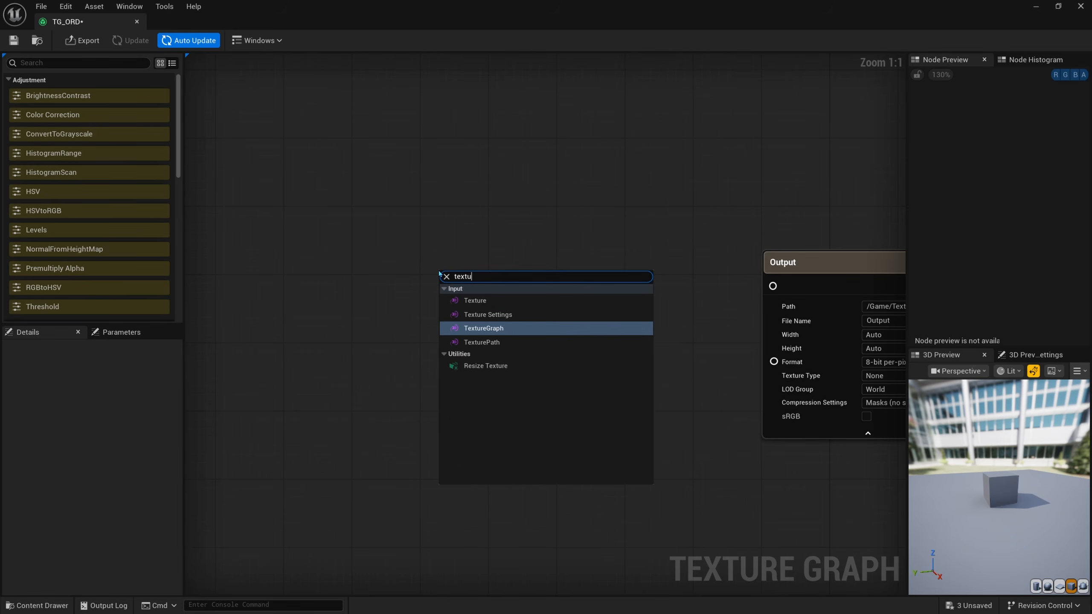
pyautogui.press('Up')
pyautogui.press('Up')
pyautogui.press('Return')
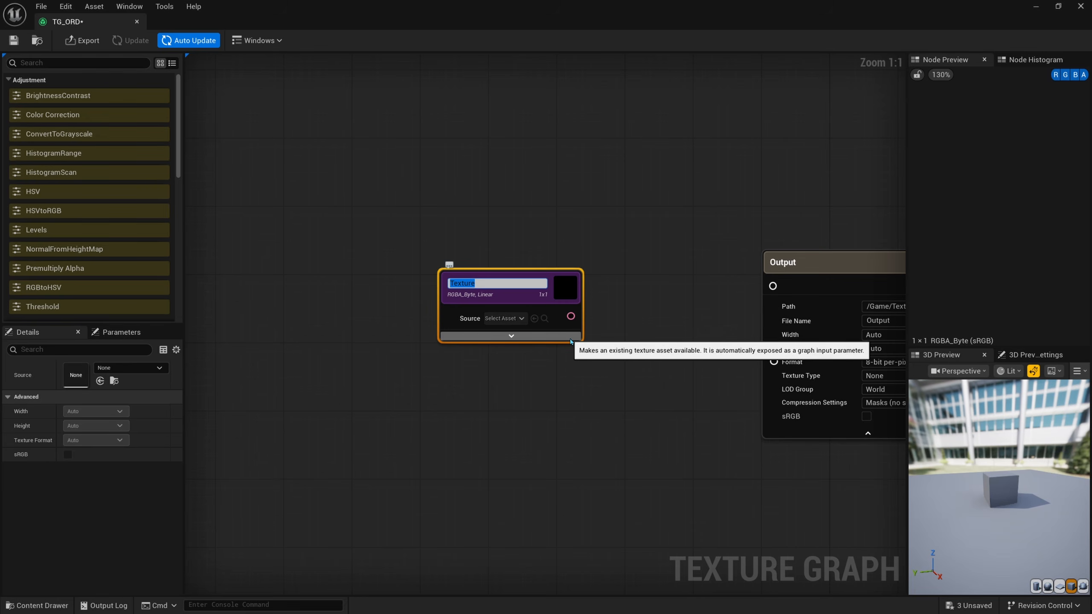
pyautogui.press('Return')
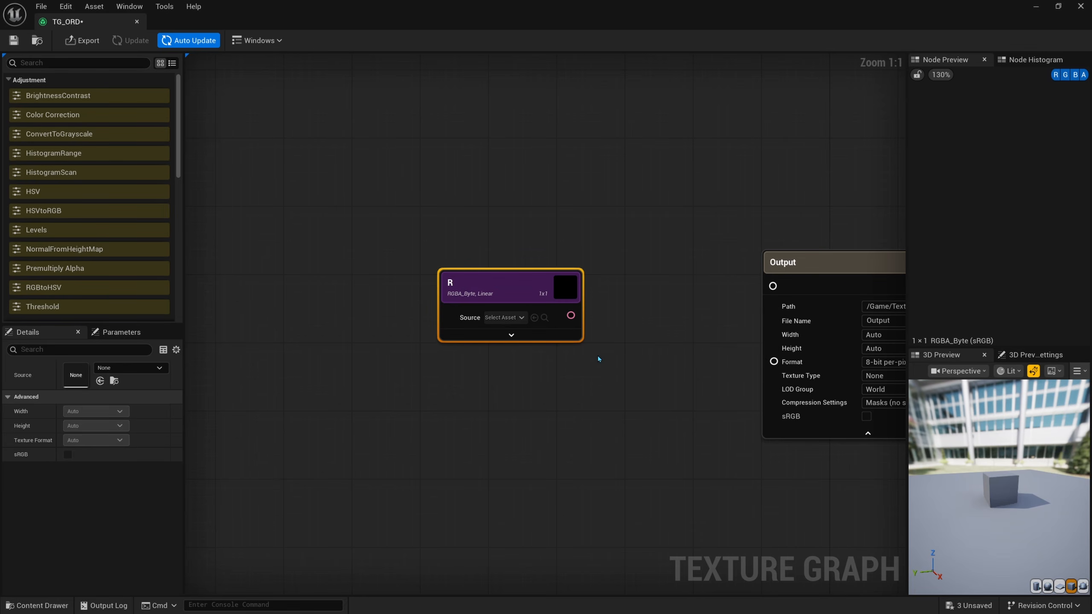
pyautogui.moveTo(510, 294); pyautogui.dragTo(388, 222)
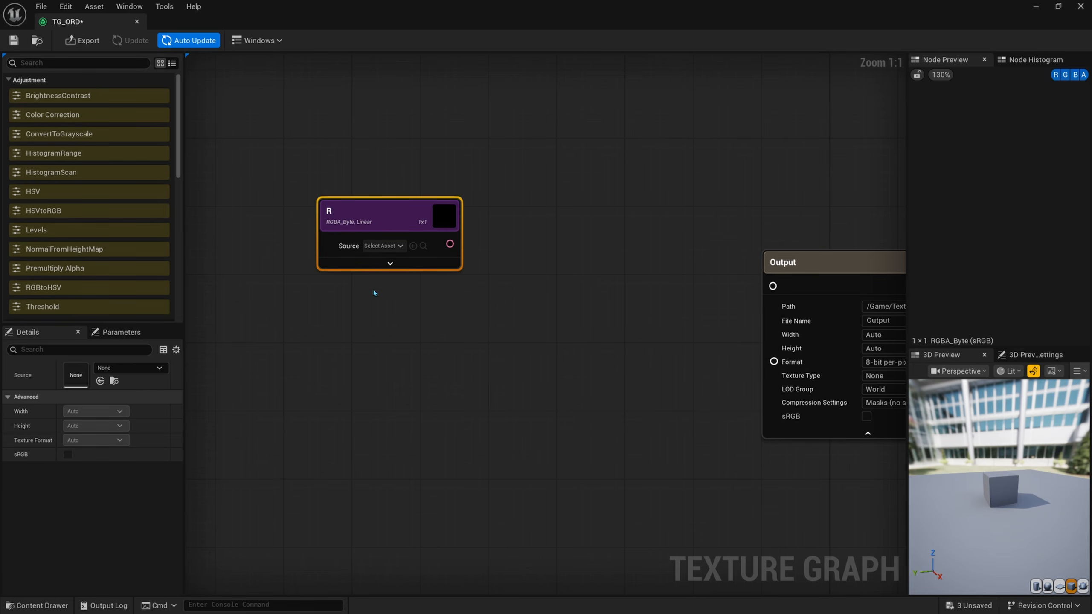
# Step: Duplicate the Texture node twice, stacking the copies below R and naming them G and B
pyautogui.hotkey('ctrl', 'd')
pyautogui.moveTo(394, 308); pyautogui.dragTo(370, 315)
pyautogui.press('F2')
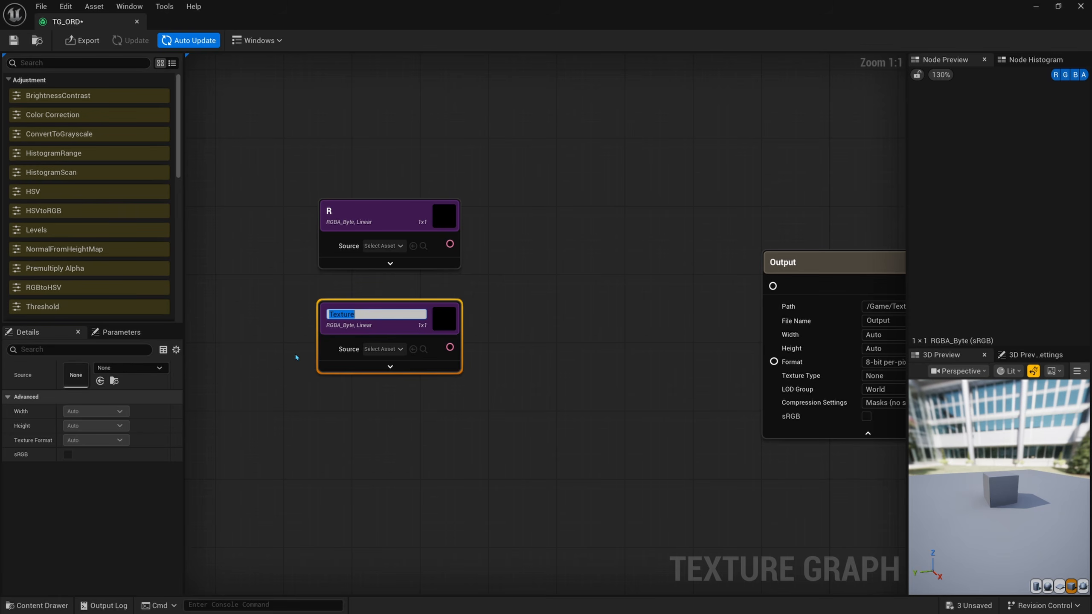
pyautogui.press('Return')
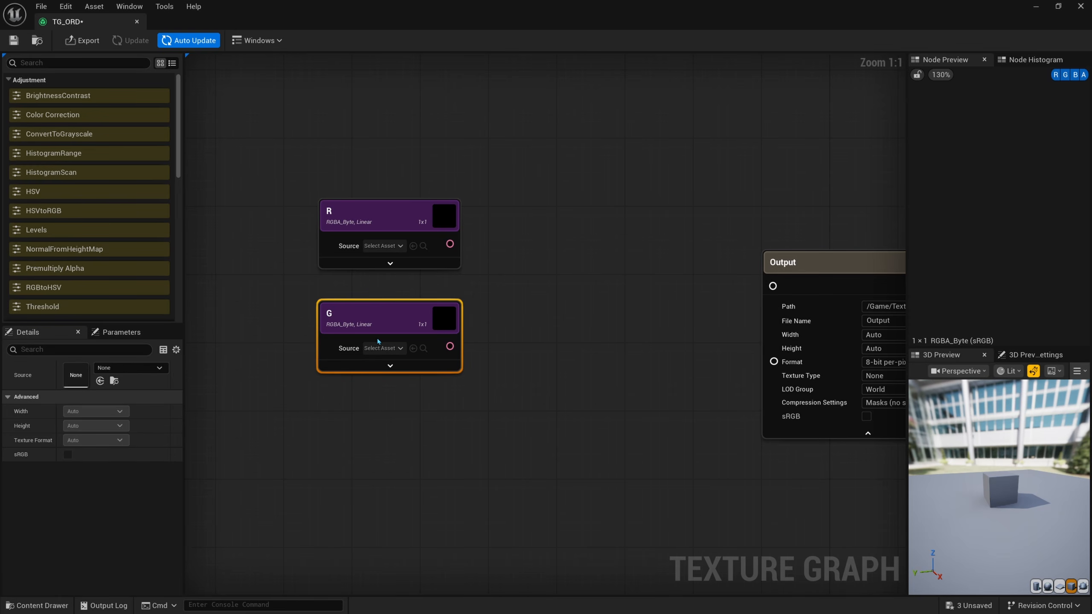
pyautogui.hotkey('ctrl', 'd')
pyautogui.press('F2')
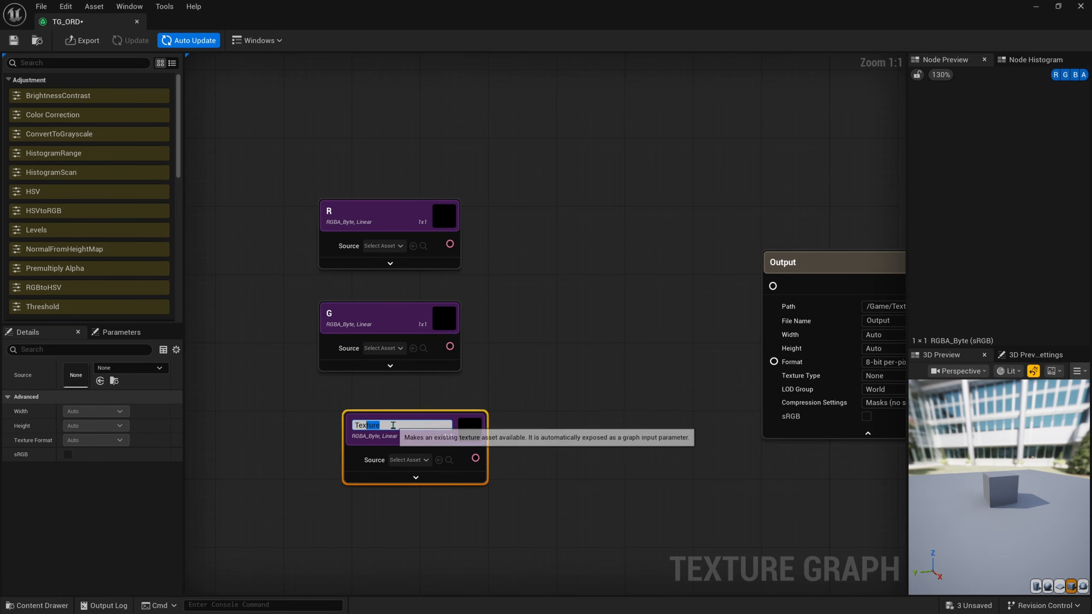
pyautogui.press('Return')
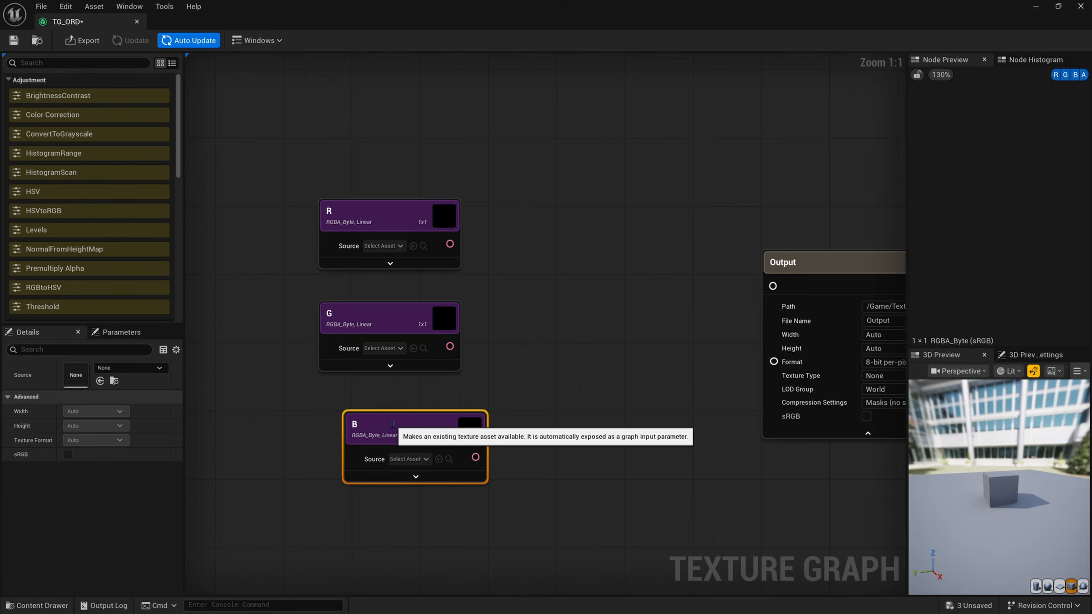
# Step: Align the B node beneath G and add a CombineChannels node between the texture inputs and the Output node
pyautogui.moveTo(407, 425); pyautogui.dragTo(381, 425)
pyautogui.moveTo(499, 412); pyautogui.dragTo(481, 353, button='right')
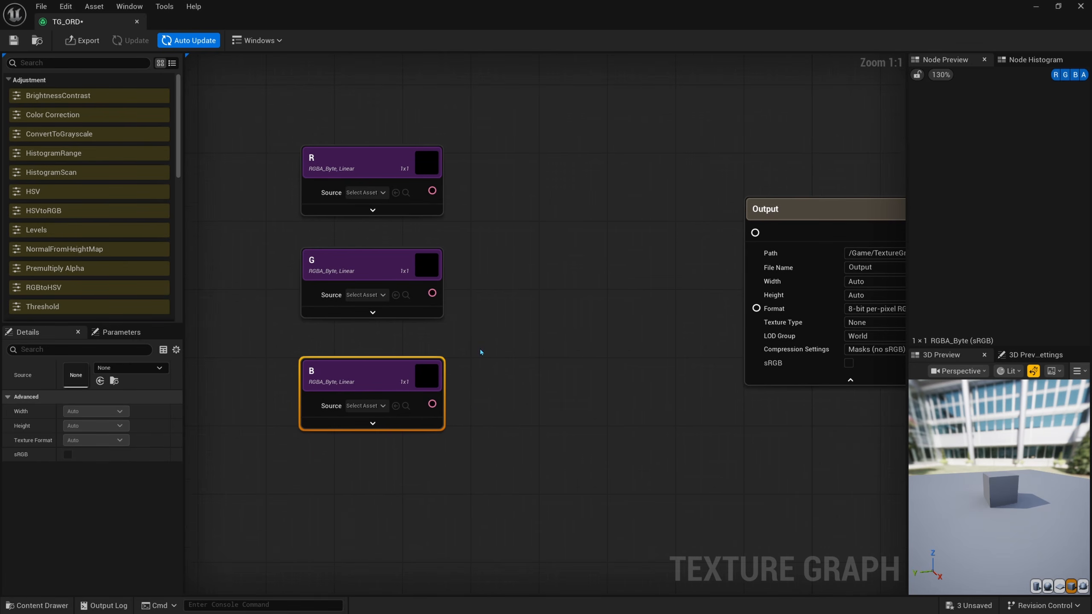
pyautogui.rightClick(513, 270)
pyautogui.write('com')
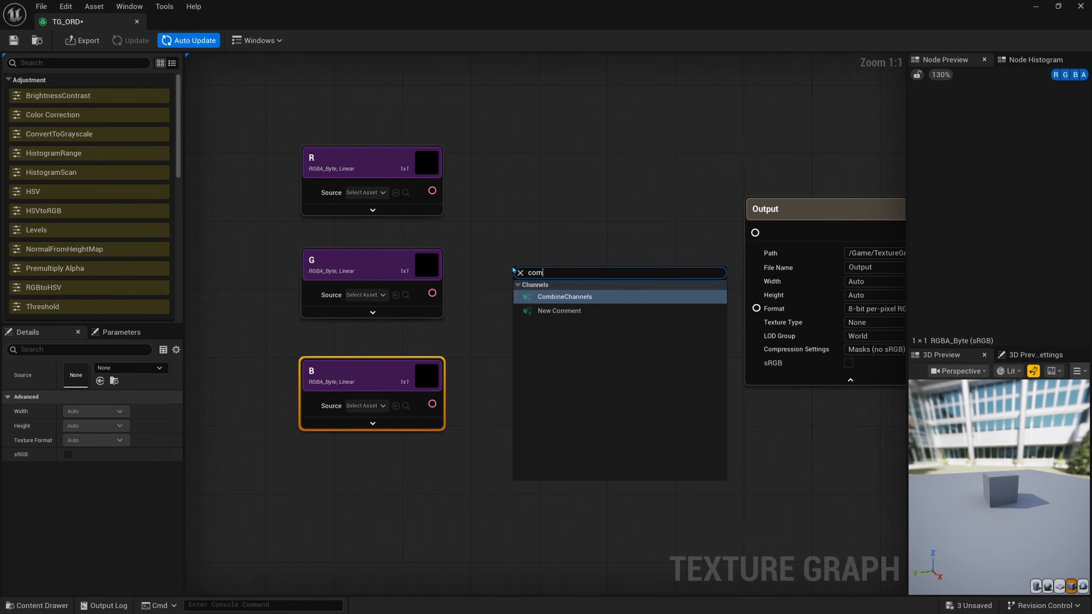
pyautogui.write('bine')
pyautogui.press('Return')
pyautogui.moveTo(578, 235); pyautogui.dragTo(540, 267, button='right')
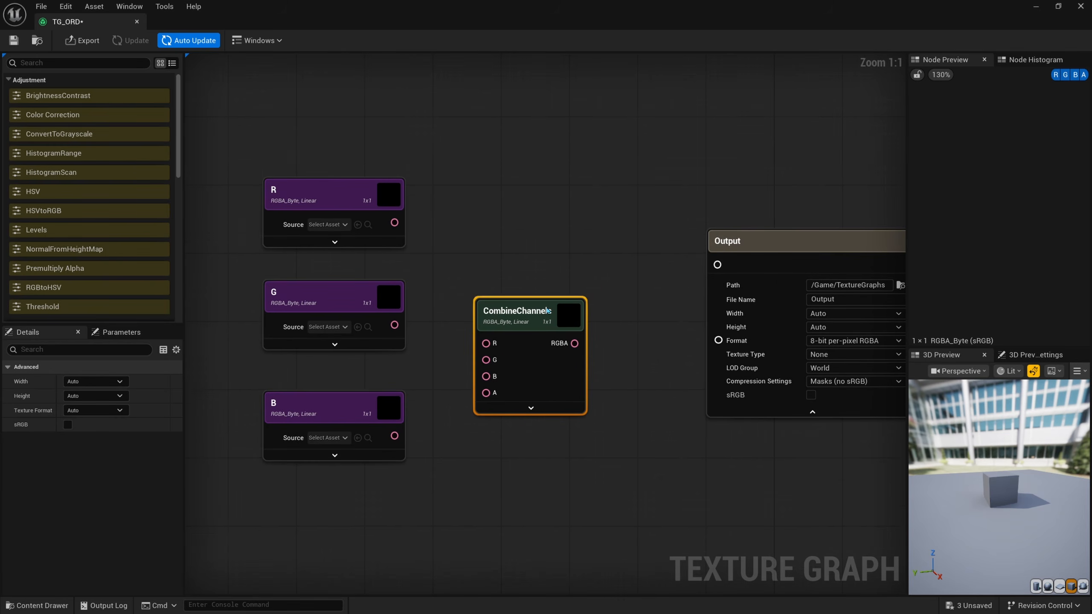
pyautogui.moveTo(537, 293); pyautogui.dragTo(554, 233)
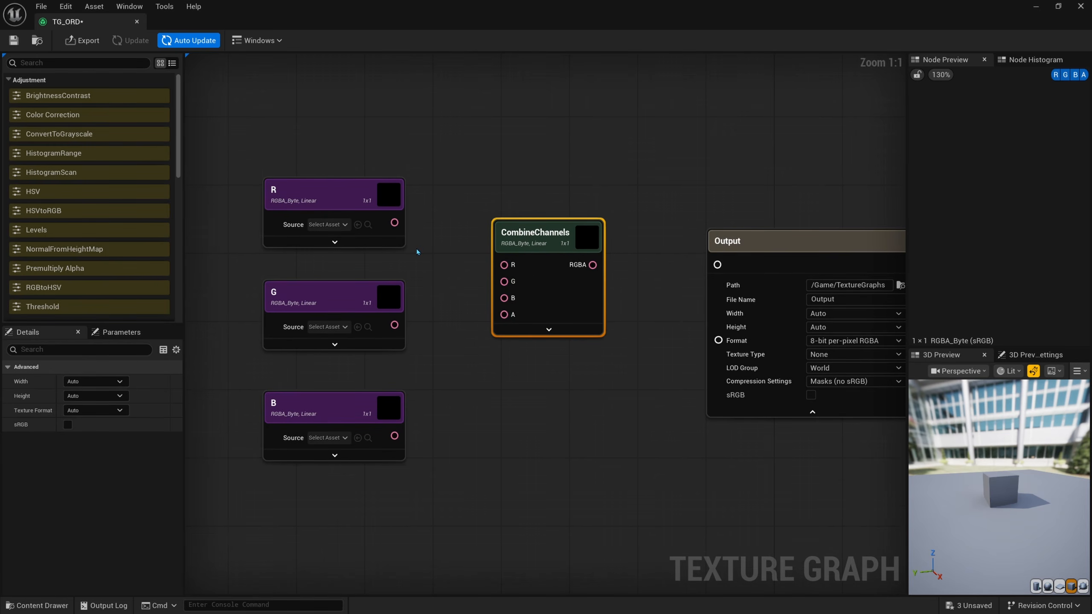
# Step: Connect the R, G and B texture nodes to the matching R, G and B inputs of CombineChannels
pyautogui.moveTo(417, 252); pyautogui.dragTo(465, 267, button='right')
pyautogui.moveTo(457, 251); pyautogui.dragTo(553, 294)
pyautogui.moveTo(438, 353); pyautogui.dragTo(549, 310)
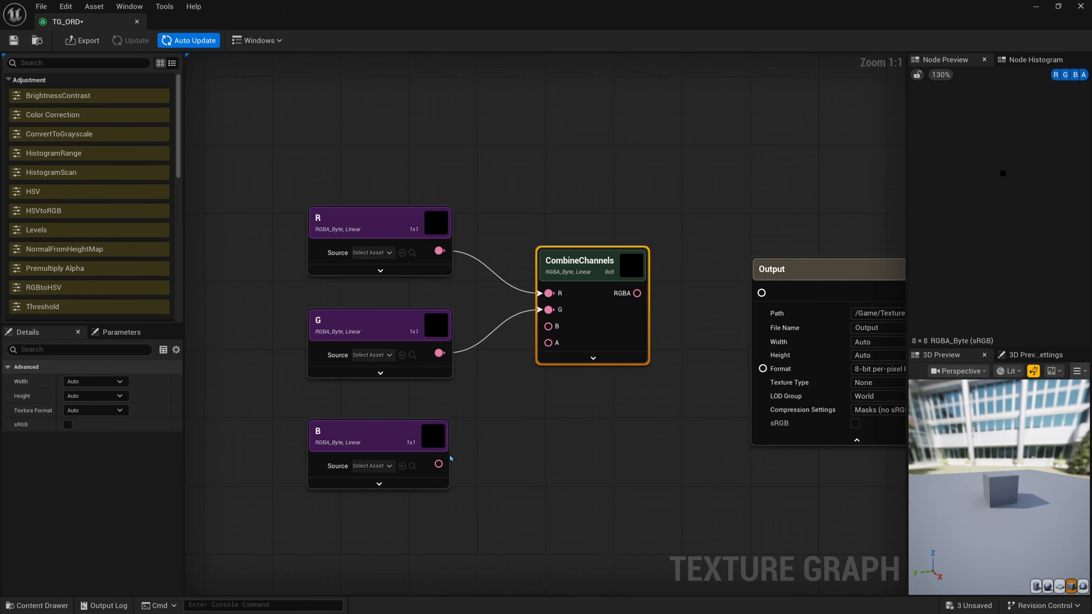
pyautogui.moveTo(476, 432); pyautogui.dragTo(548, 326)
pyautogui.moveTo(566, 334); pyautogui.dragTo(572, 370, button='right')
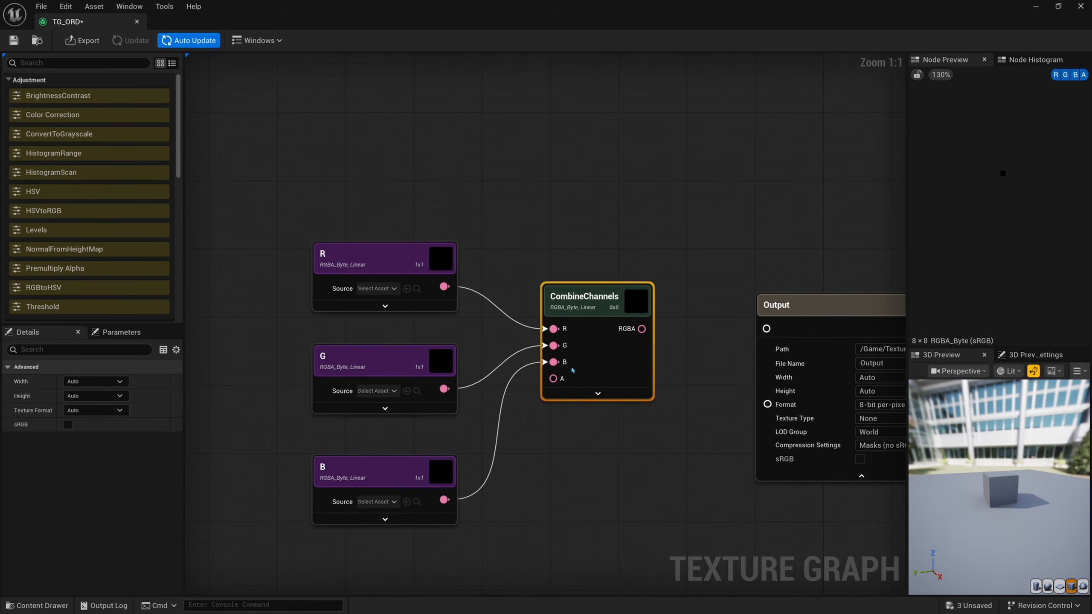
# Step: Nudge the B node slightly closer to G and connect the RGBA output of CombineChannels to the Output node
pyautogui.moveTo(454, 197); pyautogui.dragTo(432, 258)
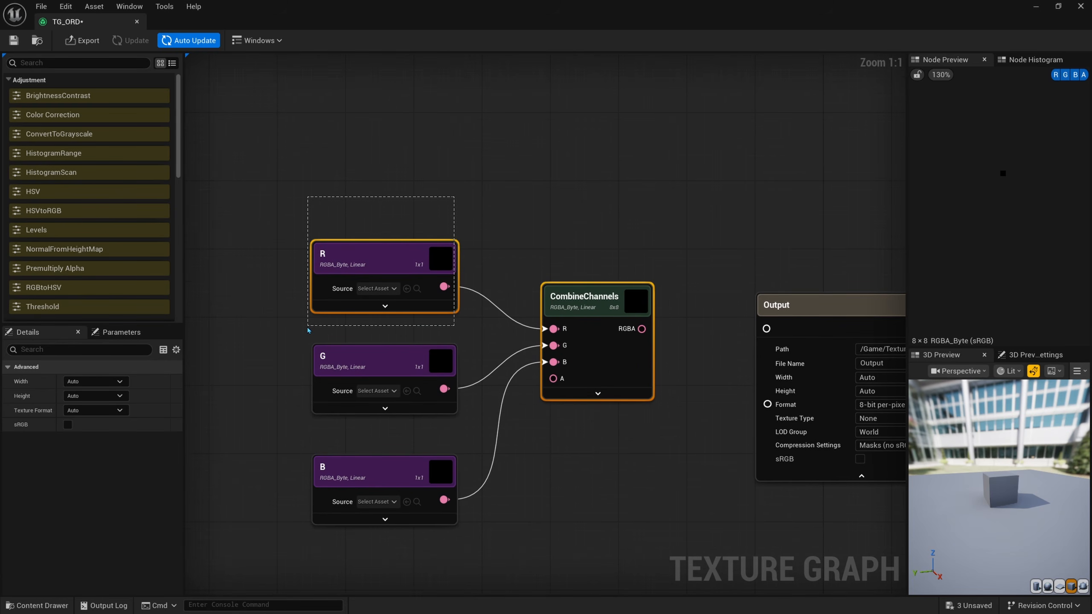
pyautogui.moveTo(281, 335); pyautogui.dragTo(382, 513)
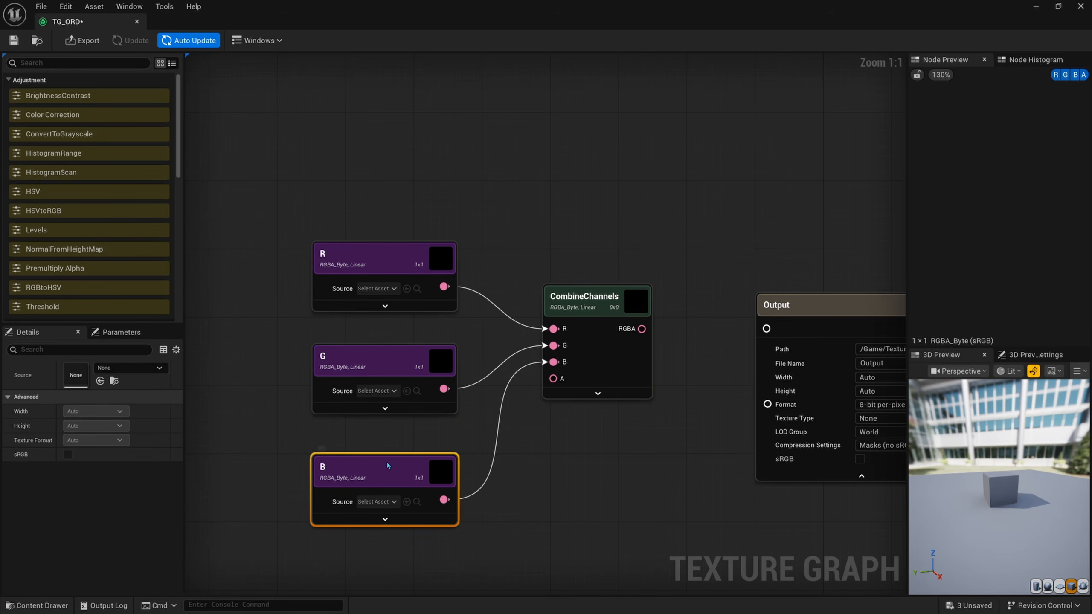
pyautogui.moveTo(388, 463); pyautogui.dragTo(395, 454)
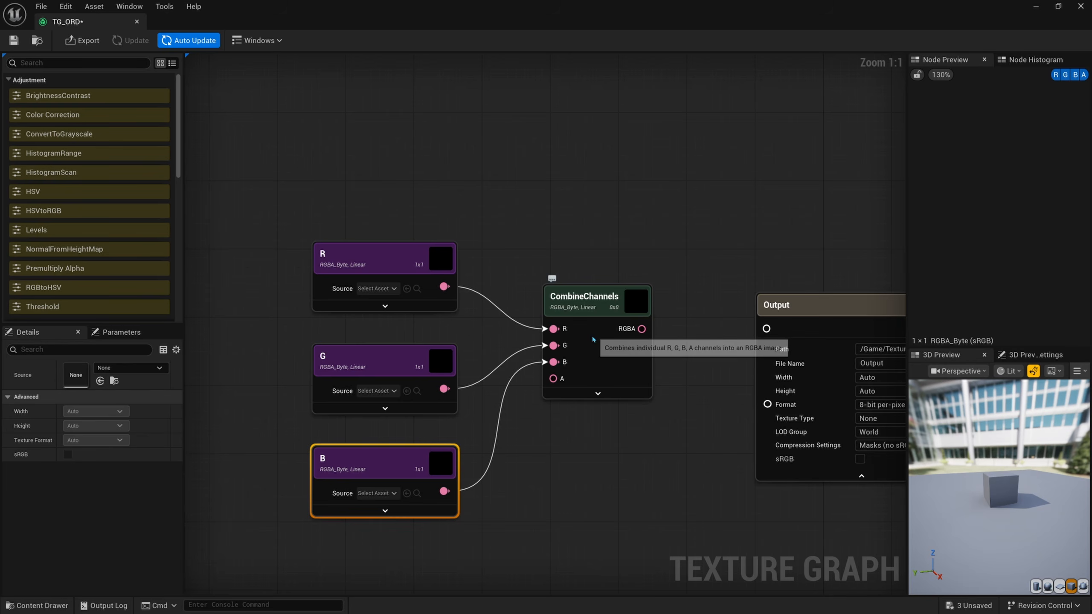
pyautogui.moveTo(592, 335); pyautogui.dragTo(591, 280, button='right')
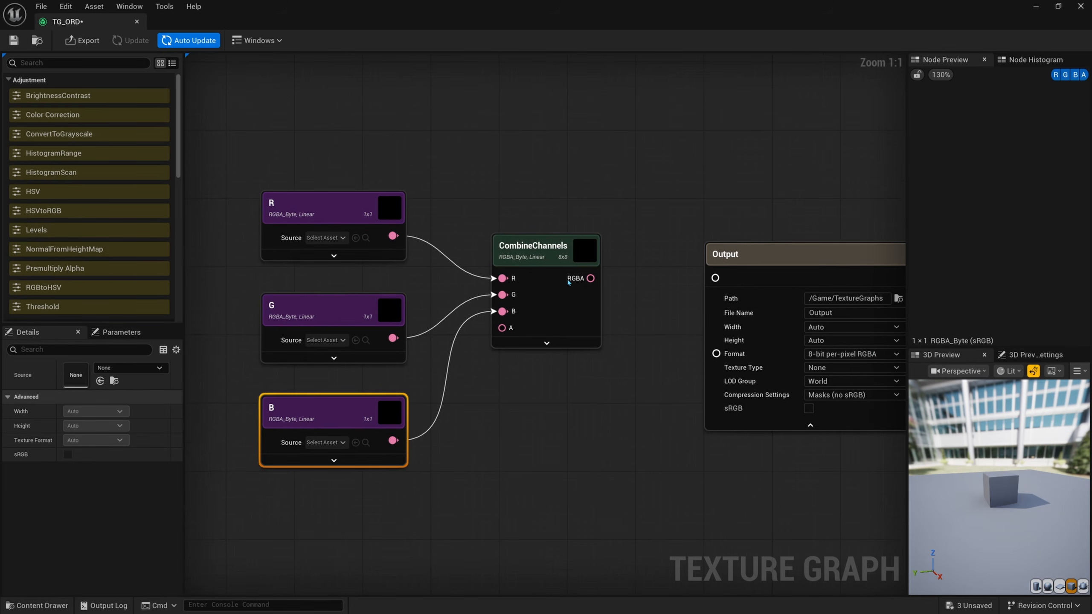
pyautogui.moveTo(590, 277); pyautogui.dragTo(716, 277)
pyautogui.moveTo(730, 319); pyautogui.dragTo(673, 304, button='right')
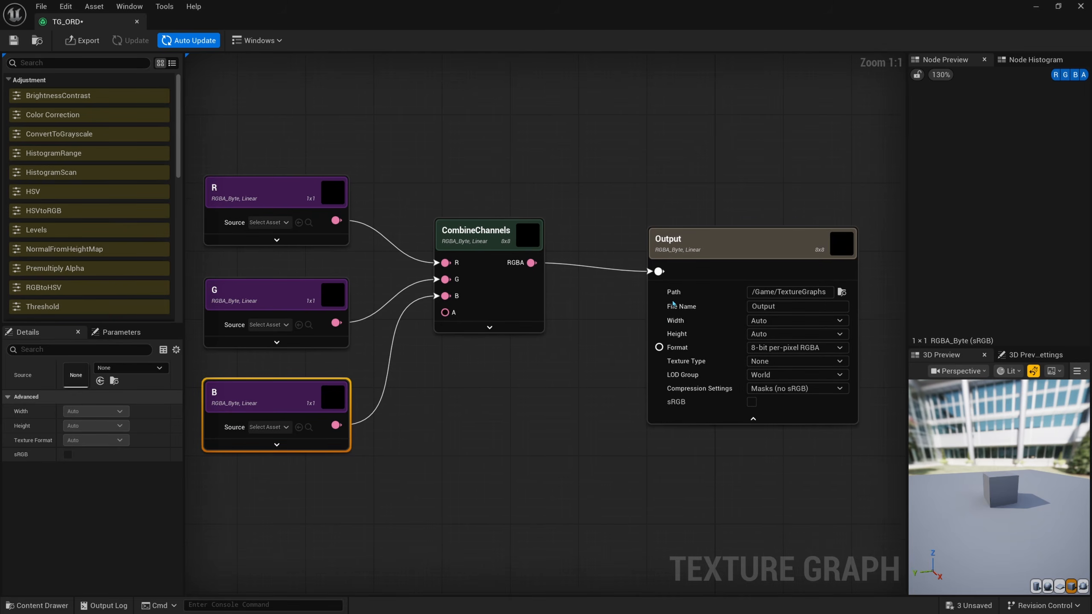
# Step: Duplicate the B texture node below it as Alpha and connect it to the A input of CombineChannels
pyautogui.moveTo(583, 409); pyautogui.dragTo(634, 391, button='right')
pyautogui.moveTo(545, 381); pyautogui.dragTo(605, 367, button='right')
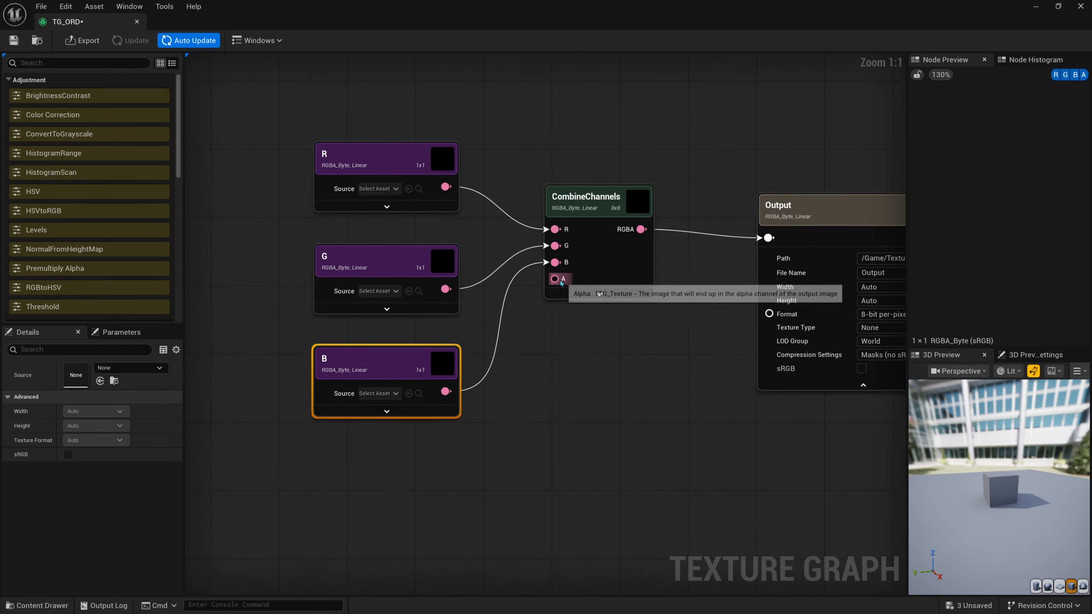
pyautogui.moveTo(559, 279); pyautogui.dragTo(568, 450)
pyautogui.moveTo(478, 475); pyautogui.dragTo(487, 425, button='right')
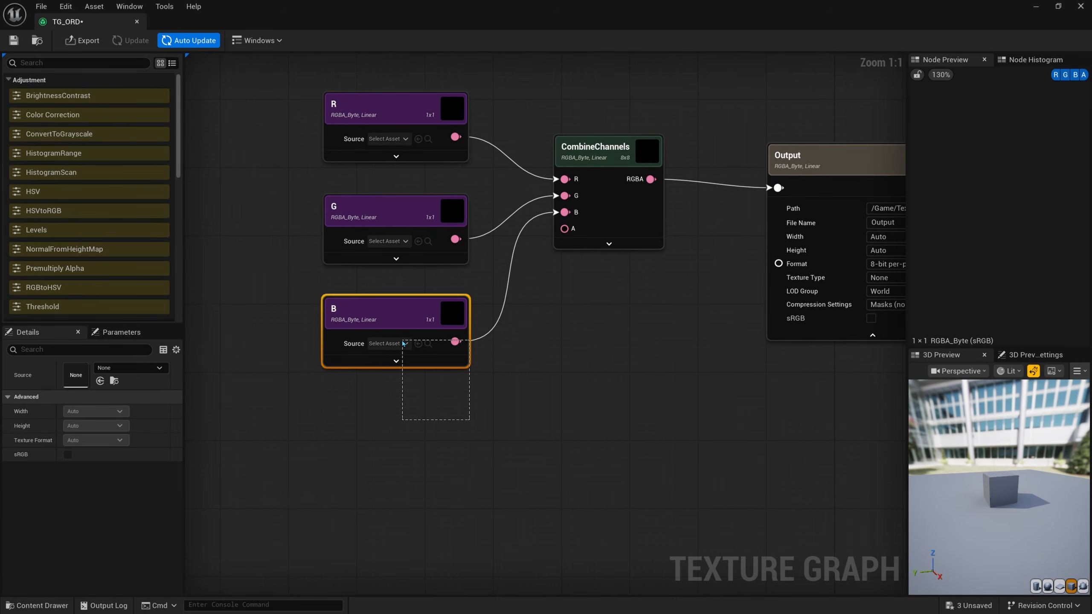
pyautogui.moveTo(402, 342); pyautogui.dragTo(387, 338)
pyautogui.hotkey('ctrl', 'd')
pyautogui.moveTo(357, 429)
pyautogui.mouseDown()
pyautogui.moveTo(372, 429)
pyautogui.moveTo(349, 436)
pyautogui.mouseUp()
pyautogui.doubleClick(351, 430)
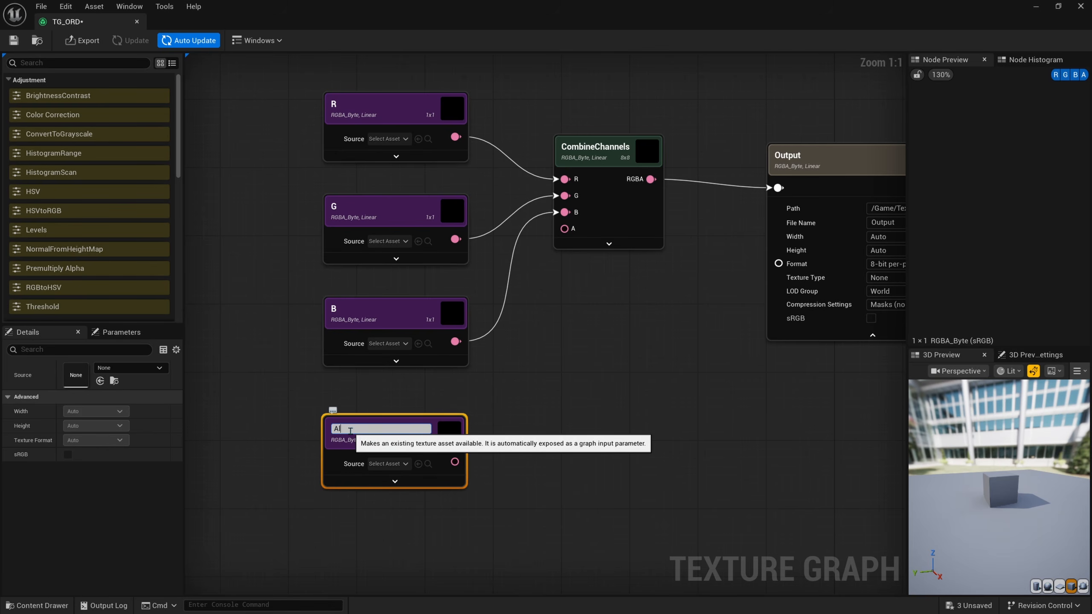
pyautogui.press('Return')
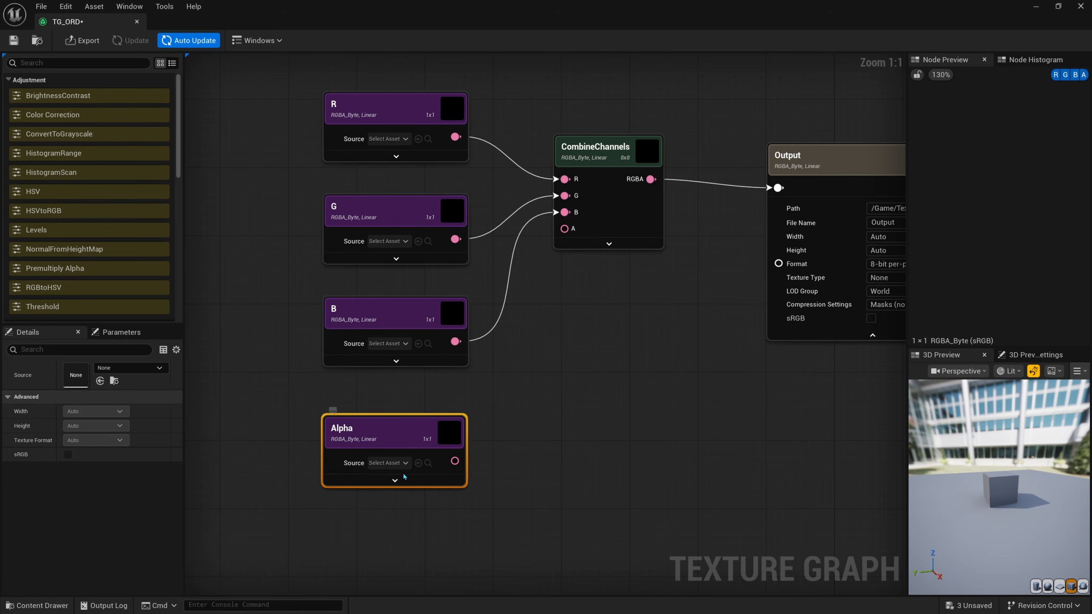
pyautogui.moveTo(455, 461); pyautogui.dragTo(564, 228)
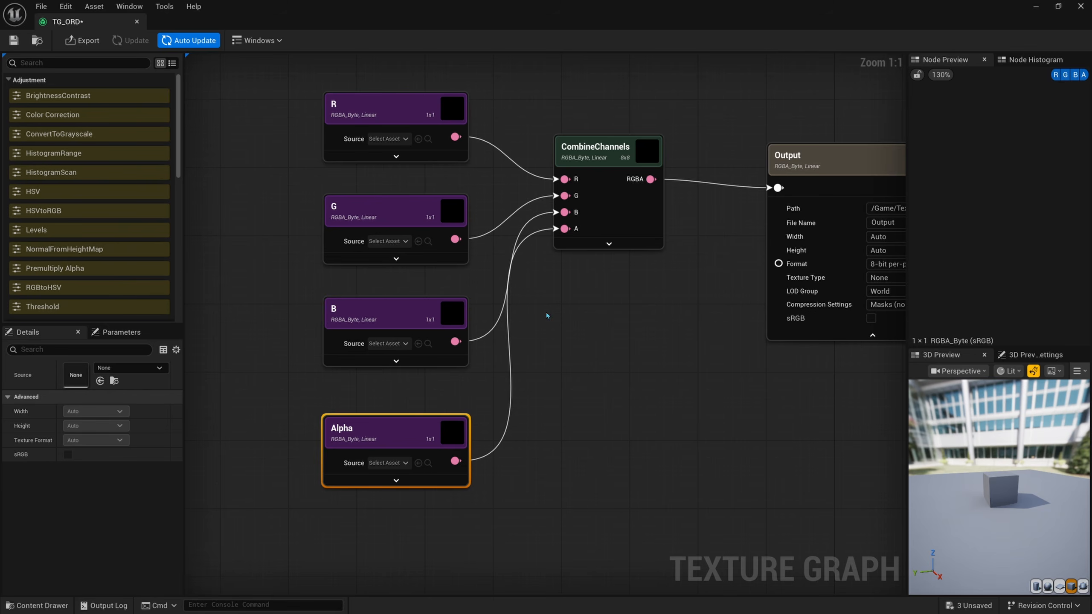
# Step: Assign the Ai_Spawnpoint texture as the R node's source and AICON-Green as the G node's source
pyautogui.click(463, 119)
pyautogui.click(128, 368)
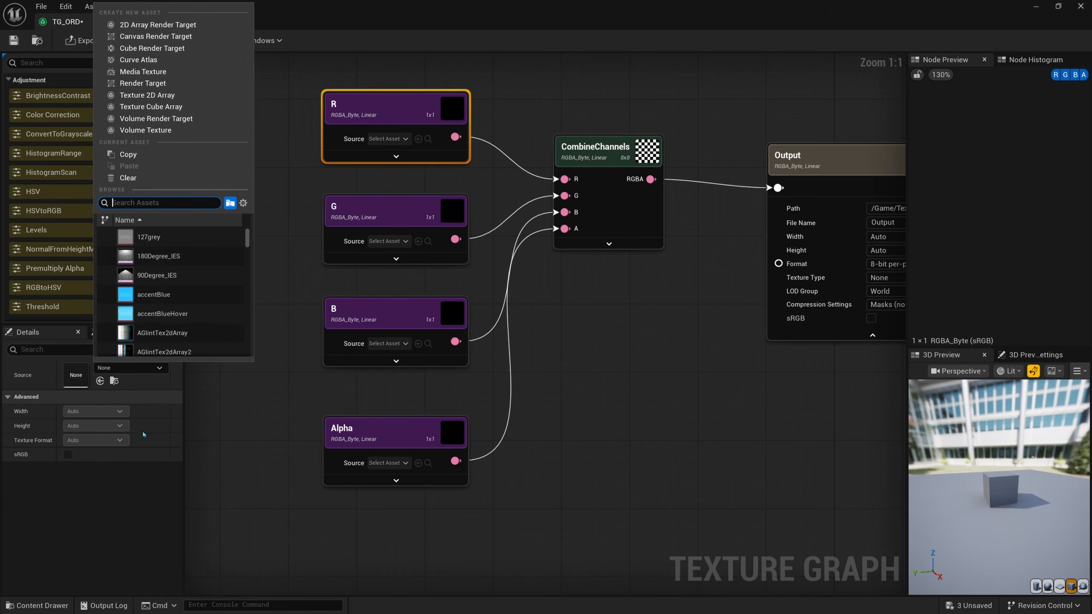
pyautogui.scroll(-1, 169, 315)
pyautogui.click(160, 258)
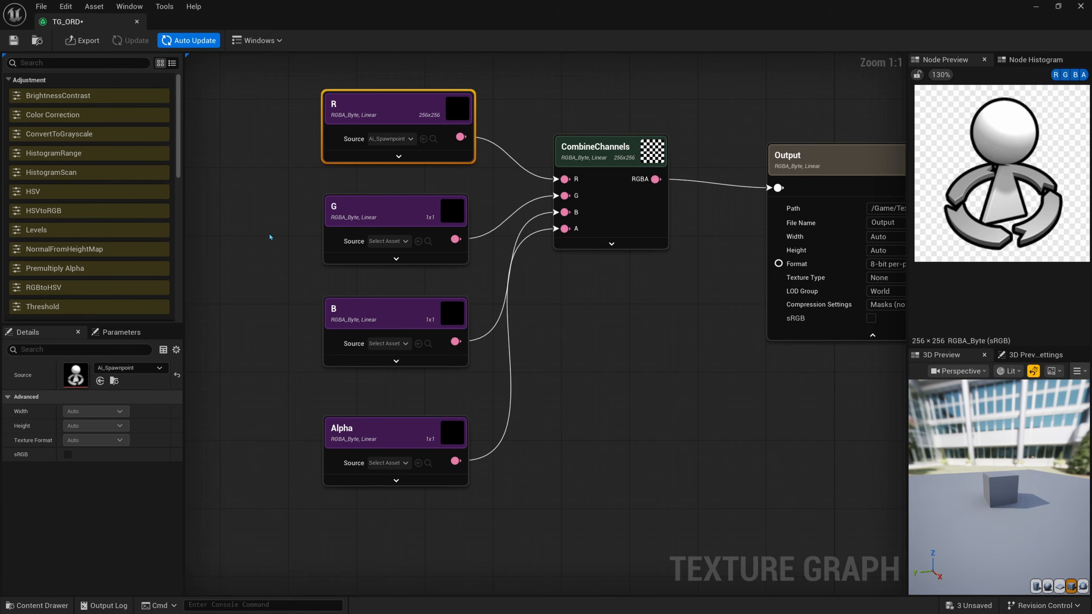
pyautogui.moveTo(280, 227); pyautogui.dragTo(353, 227)
pyautogui.click(144, 369)
pyautogui.scroll(-3, 158, 321)
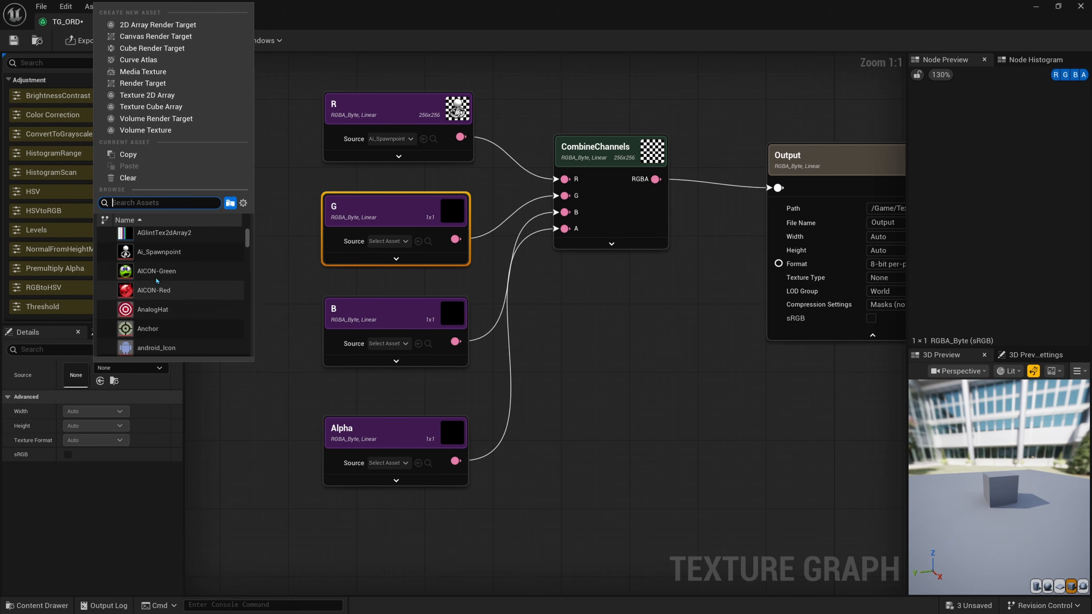
pyautogui.click(160, 276)
# Step: Assign the AICON-Red texture as the B node's source and AnalogHat as the Alpha node's source
pyautogui.click(378, 314)
pyautogui.click(129, 368)
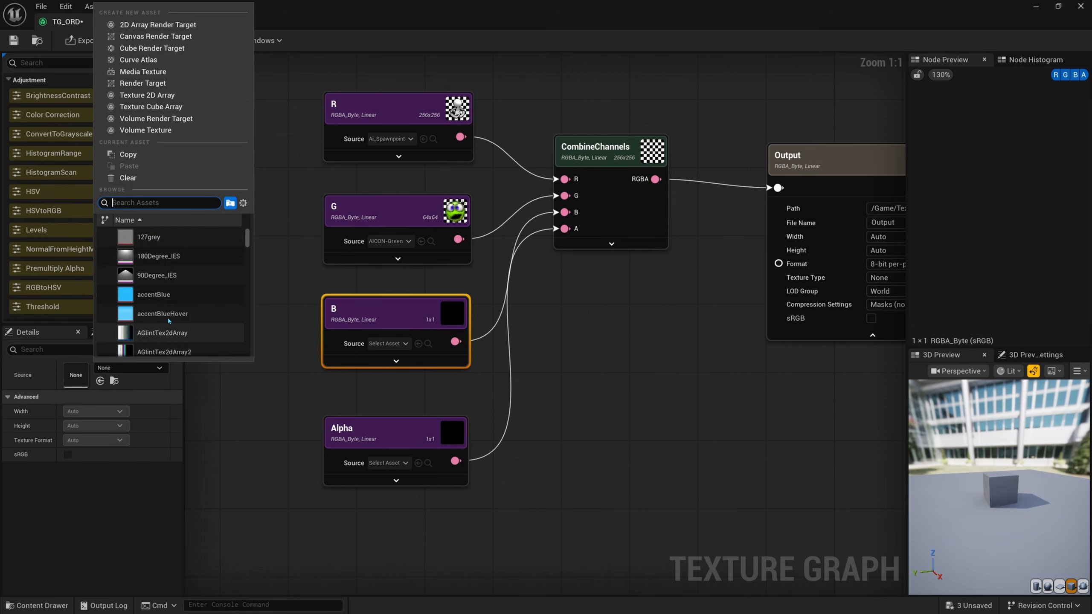
pyautogui.scroll(-3, 170, 318)
pyautogui.click(170, 317)
pyautogui.click(352, 463)
pyautogui.click(129, 368)
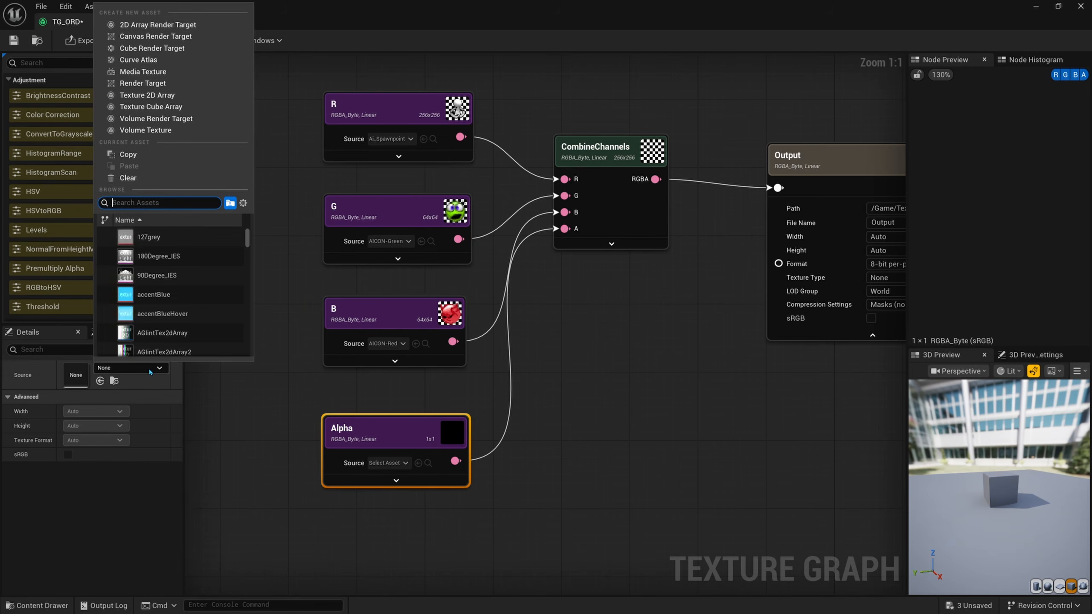
pyautogui.scroll(-2, 163, 318)
pyautogui.scroll(-2, 163, 318)
pyautogui.click(165, 297)
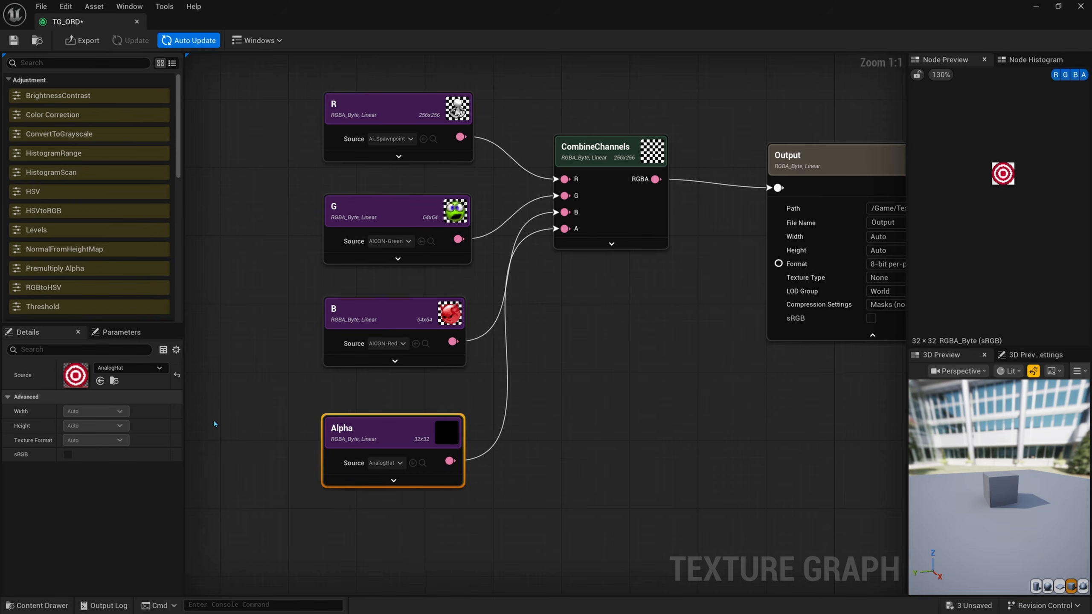
# Step: Preview the Output node's combined texture at a zoom that shows the whole image
pyautogui.moveTo(387, 378); pyautogui.dragTo(356, 391, button='right')
pyautogui.scroll(5, 989, 199)
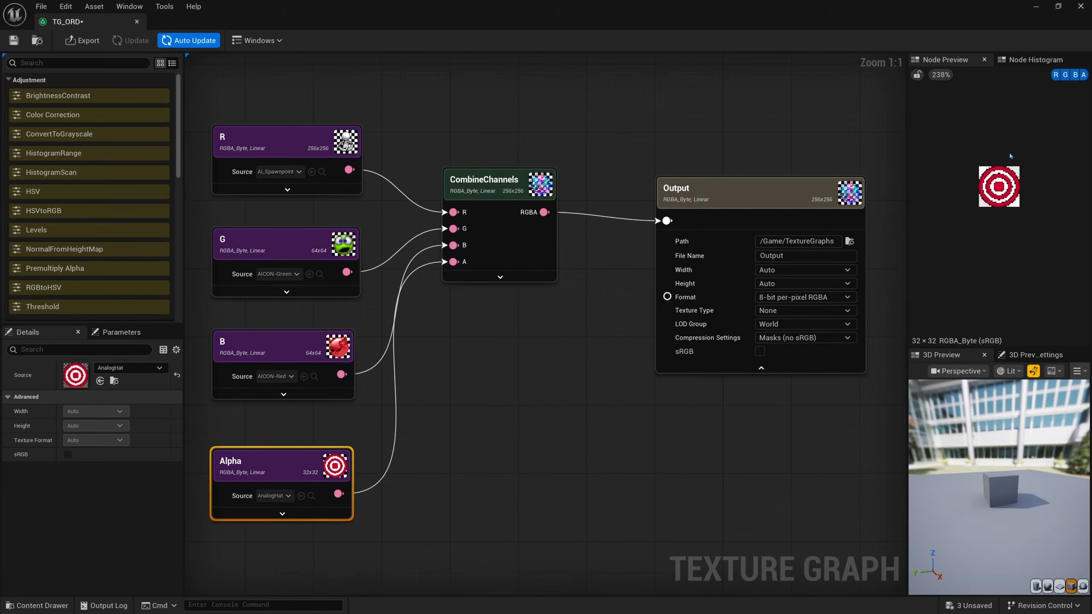
pyautogui.scroll(2, 985, 206)
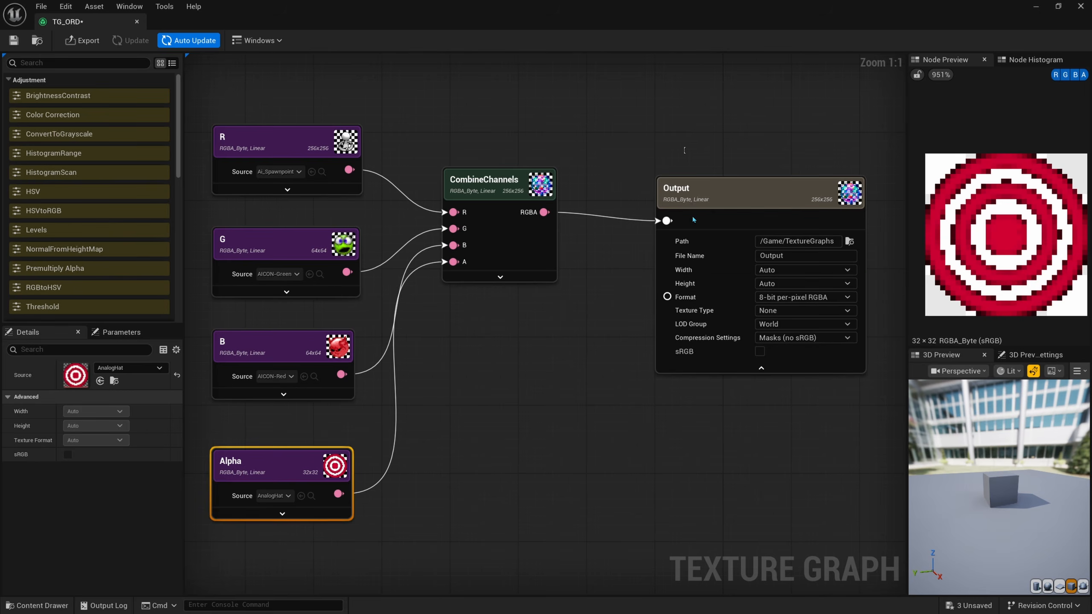
pyautogui.click(670, 282)
pyautogui.scroll(-8, 982, 222)
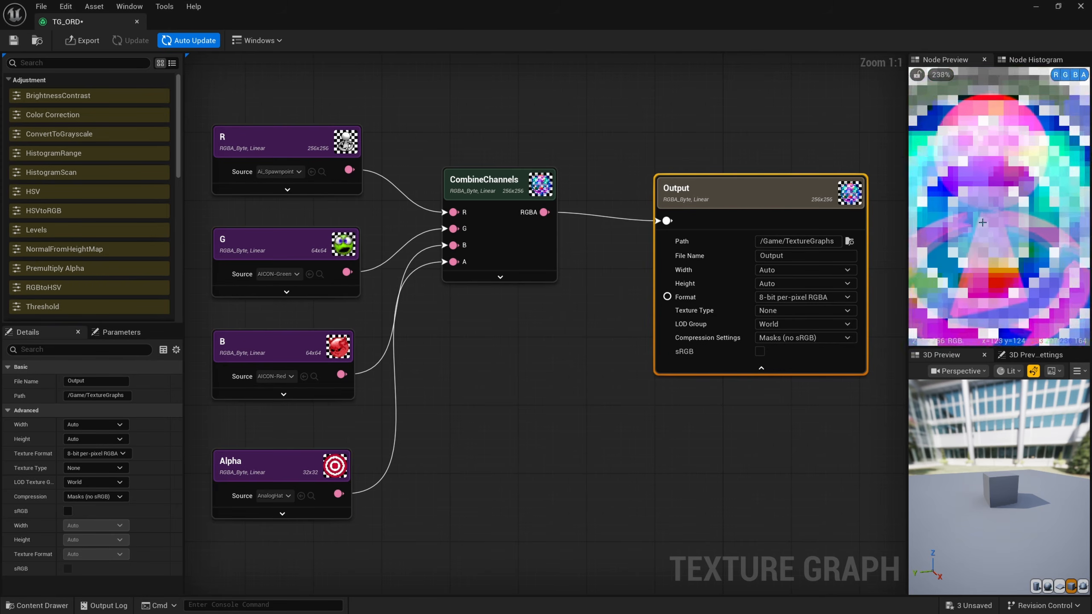
pyautogui.scroll(1, 934, 207)
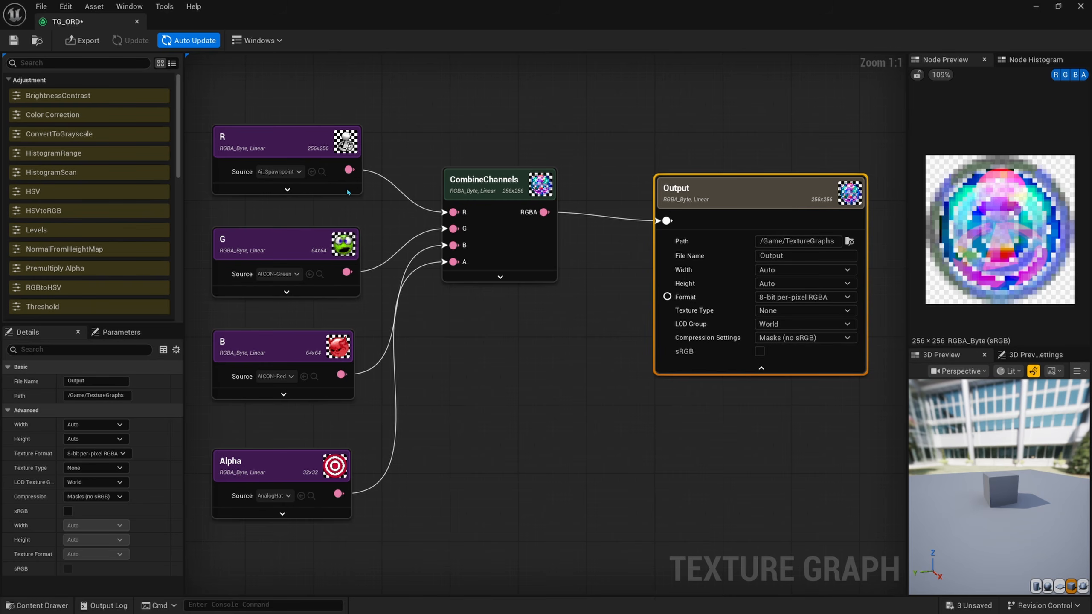
# Step: Examine the red, green, blue and alpha channels of the Output node's preview one at a time
pyautogui.click(1080, 76)
pyautogui.click(1071, 76)
pyautogui.click(1067, 75)
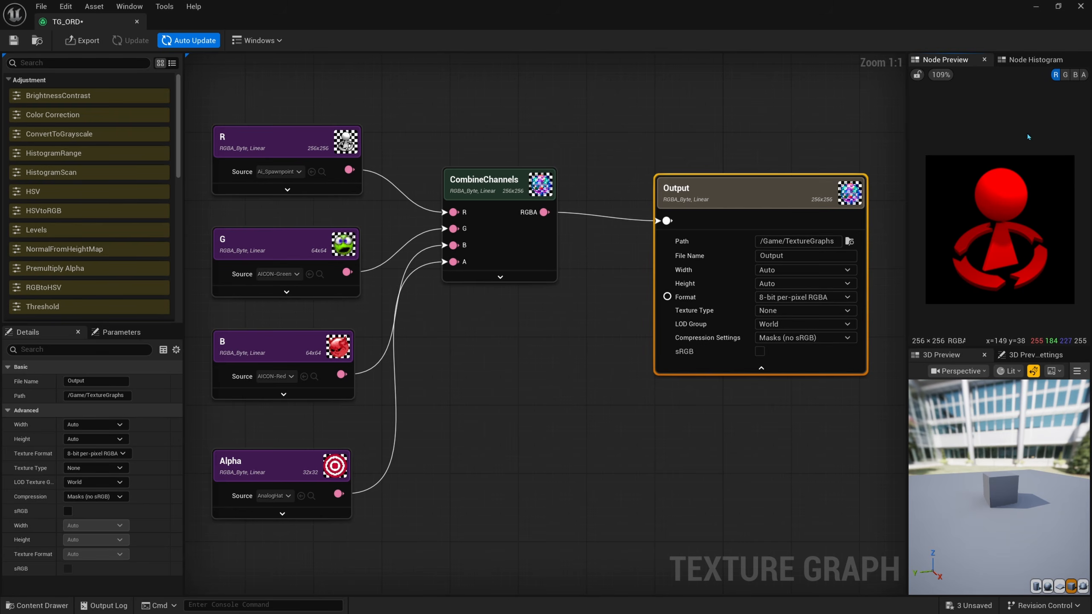
pyautogui.click(1065, 74)
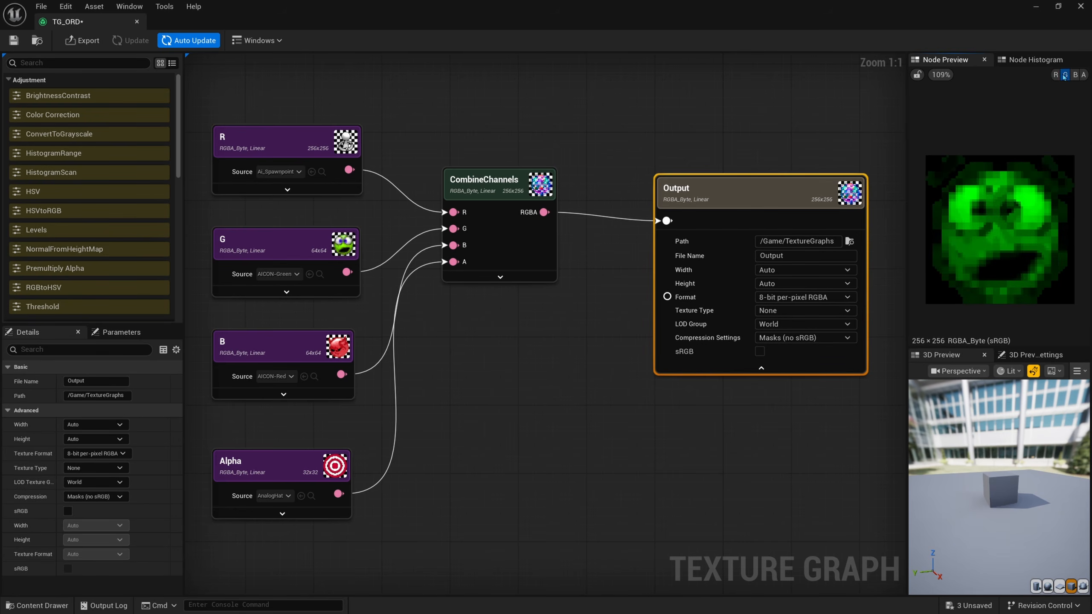
pyautogui.click(1074, 74)
pyautogui.click(1085, 76)
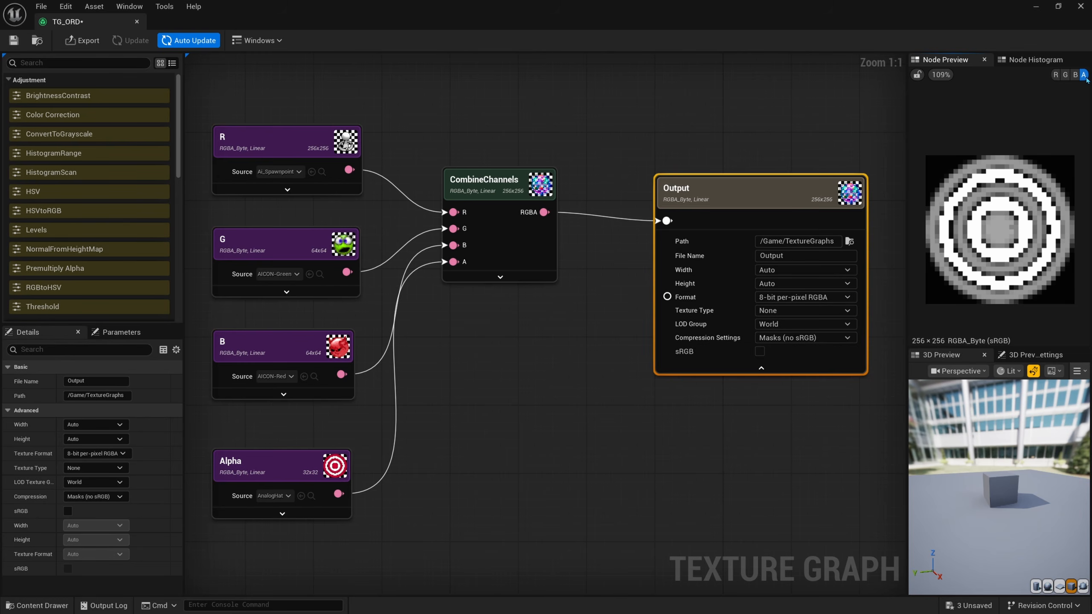
pyautogui.click(1082, 79)
# Step: Set the Output node's file name to T_Test and export the graph's output as a texture asset
pyautogui.click(734, 127)
pyautogui.moveTo(735, 127); pyautogui.dragTo(750, 114, button='right')
pyautogui.moveTo(757, 176); pyautogui.dragTo(751, 176)
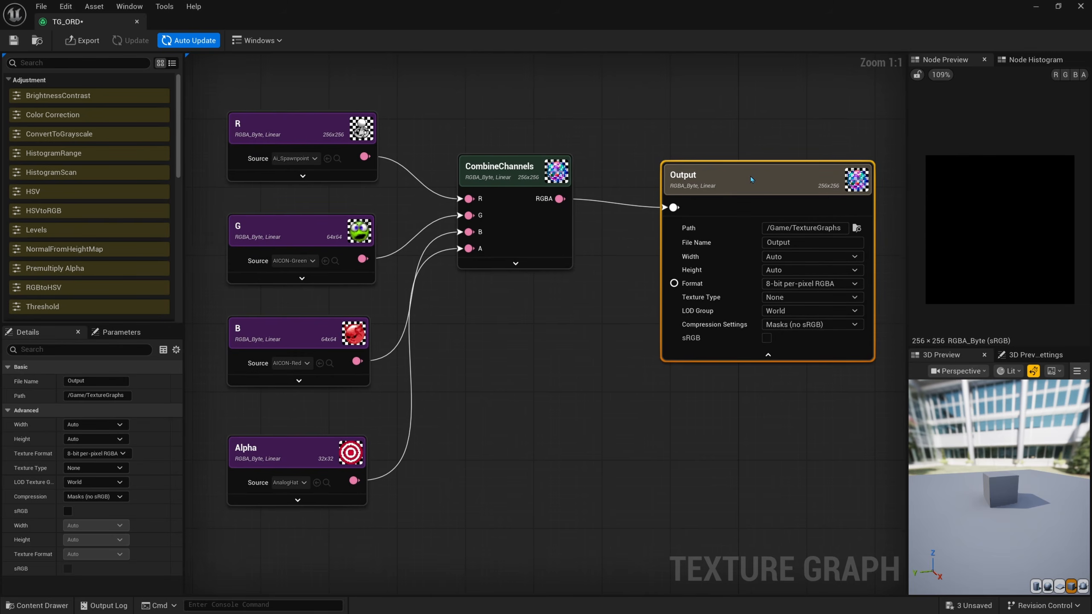
pyautogui.doubleClick(751, 176)
pyautogui.moveTo(802, 244); pyautogui.dragTo(749, 247)
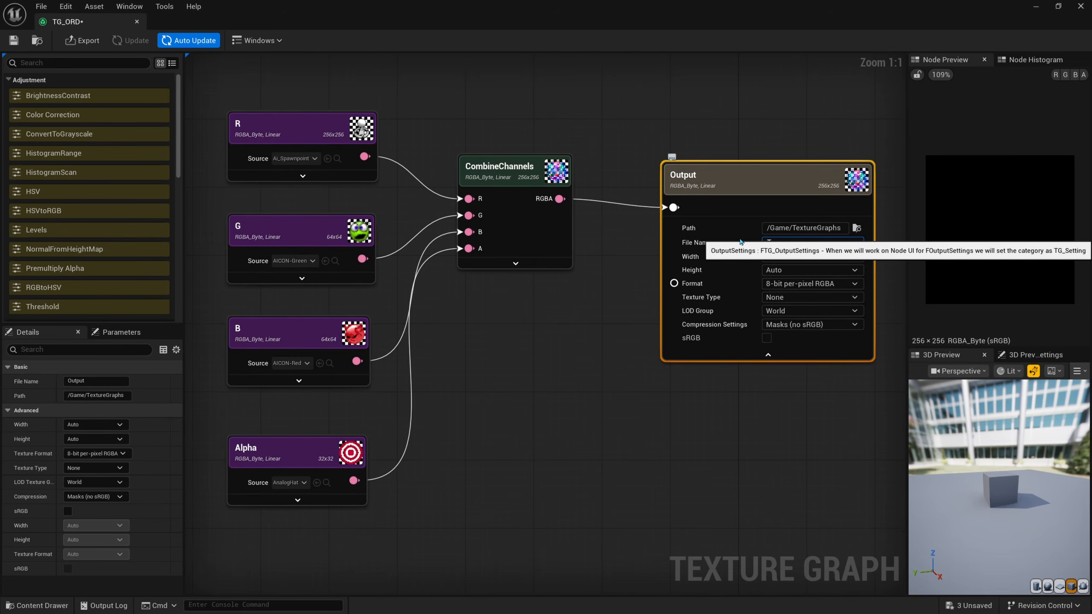
pyautogui.click(612, 321)
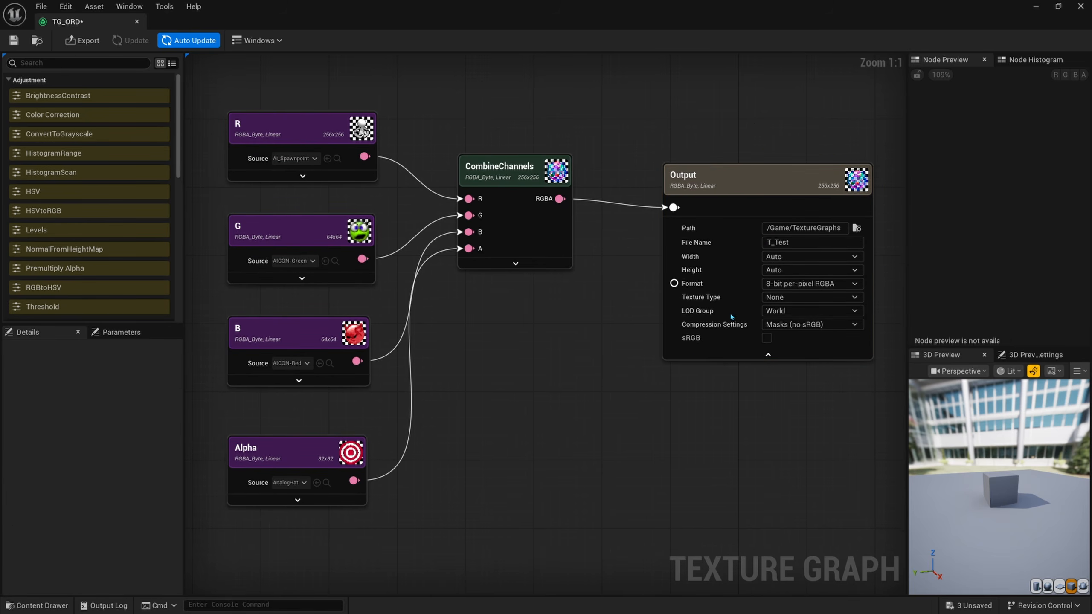
pyautogui.click(81, 41)
pyautogui.click(548, 421)
# Step: Dock the TG_ORD editor beside Lvl_ThirdPerson and open the exported T_Test texture from the TextureGraphs folder for inspection
pyautogui.moveTo(91, 27); pyautogui.dragTo(179, 27)
pyautogui.click(95, 26)
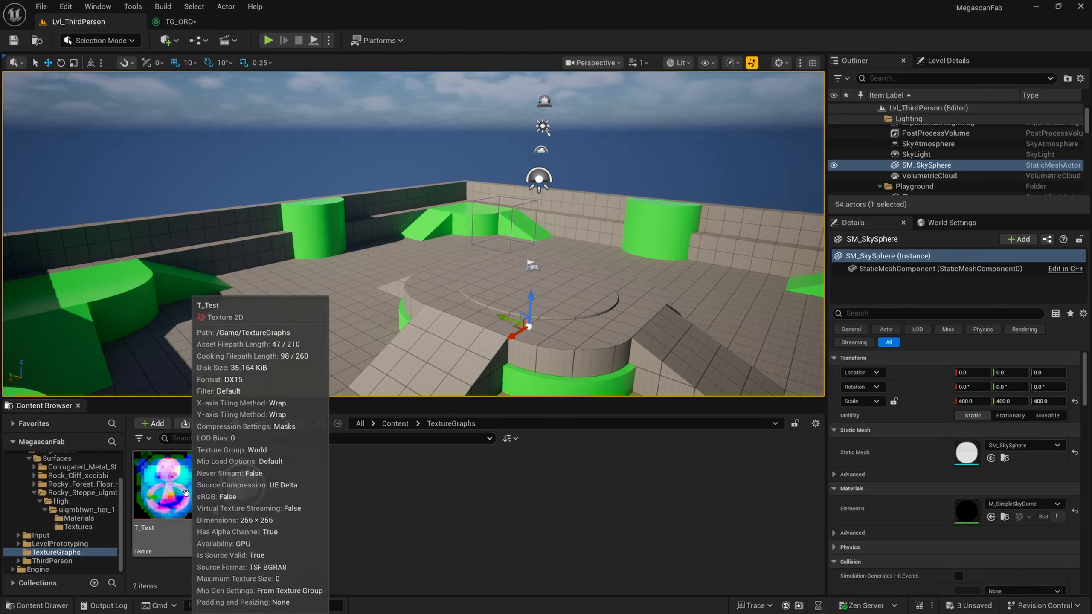
pyautogui.doubleClick(168, 482)
pyautogui.scroll(4, 304, 305)
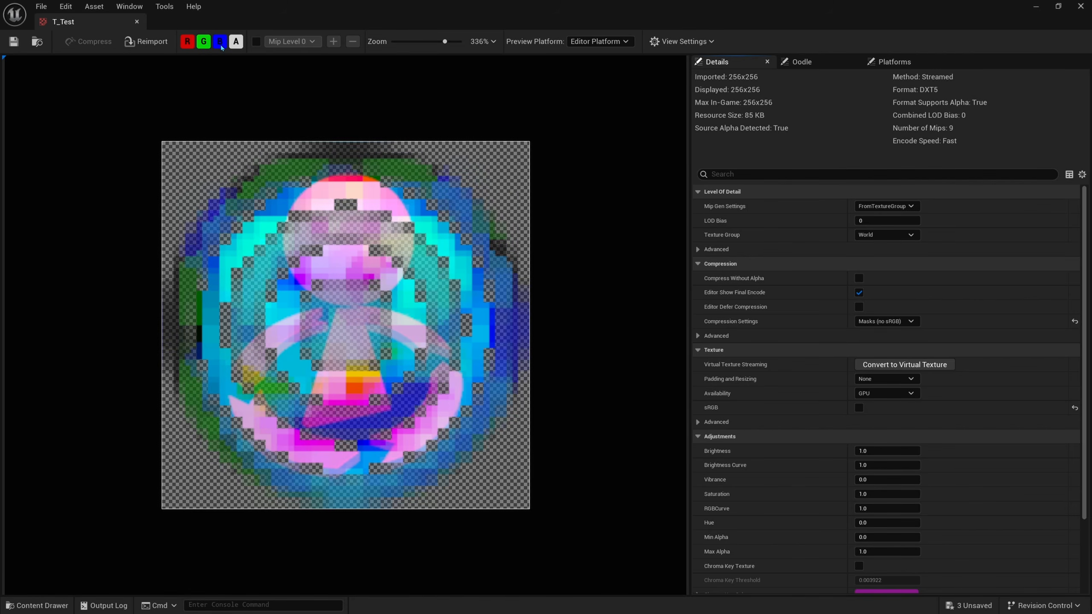
# Step: Examine the T_Test texture without alpha, inspect its red, green, blue and alpha channels individually, and close the texture
pyautogui.click(236, 43)
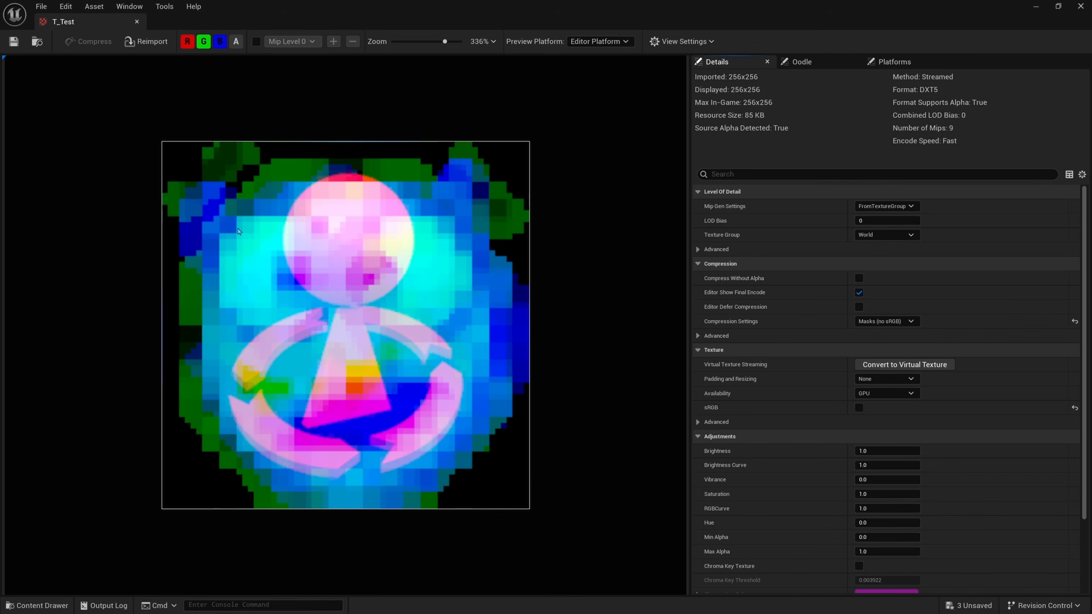
pyautogui.click(218, 43)
pyautogui.click(206, 43)
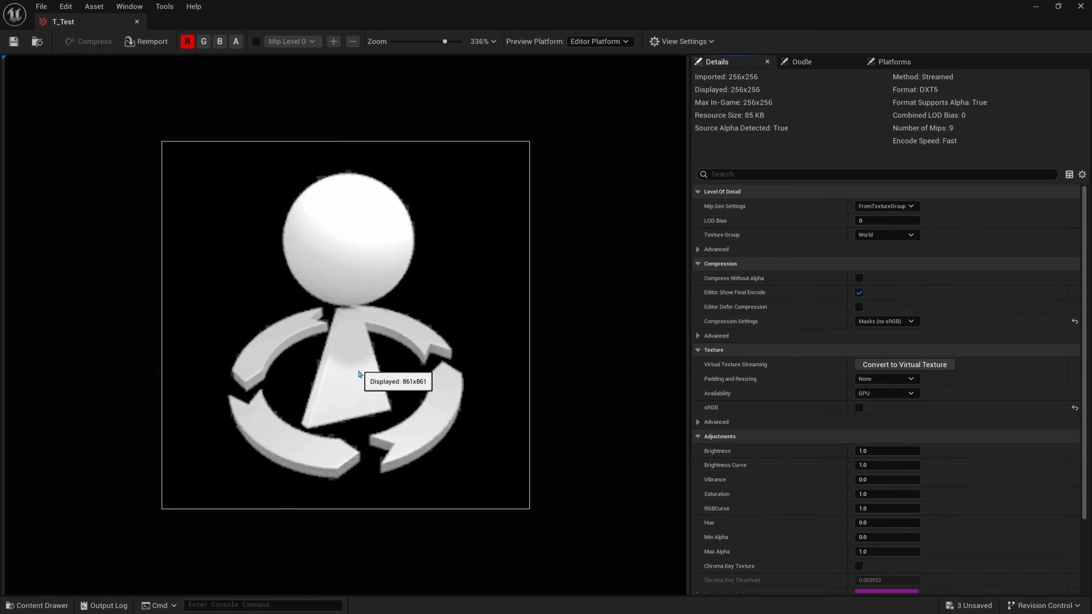
pyautogui.scroll(-1, 220, 129)
pyautogui.click(187, 42)
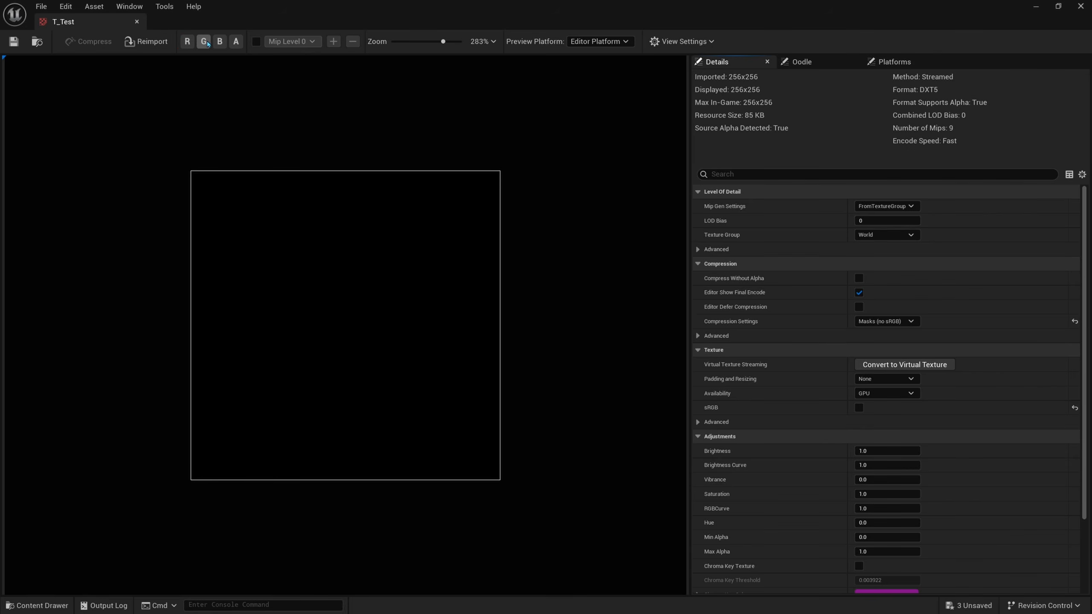
pyautogui.click(204, 42)
pyautogui.click(204, 42)
pyautogui.click(220, 42)
pyautogui.click(220, 42)
pyautogui.click(233, 42)
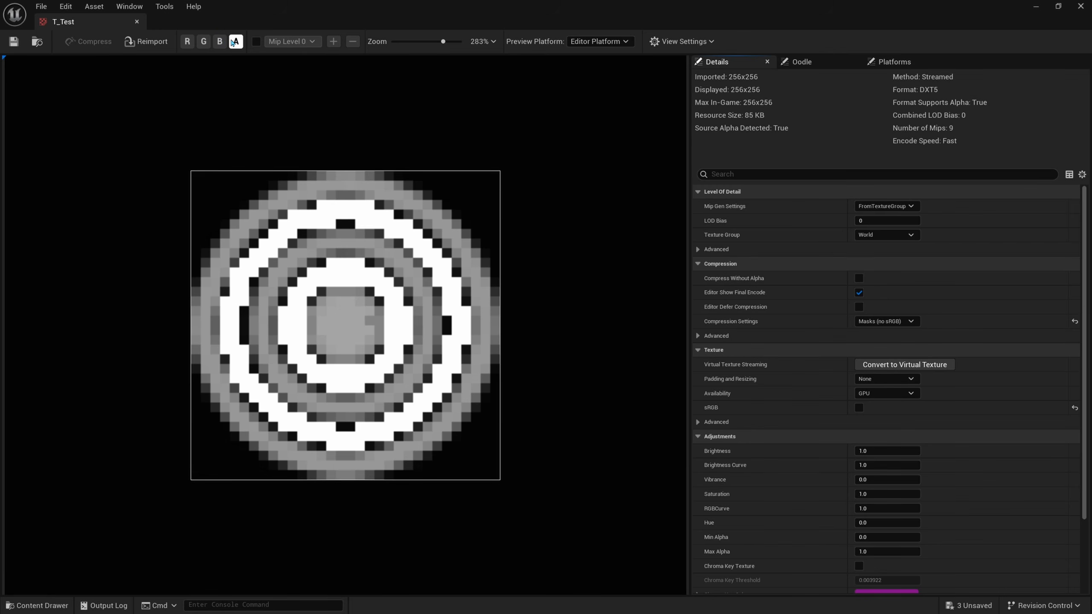
pyautogui.click(137, 22)
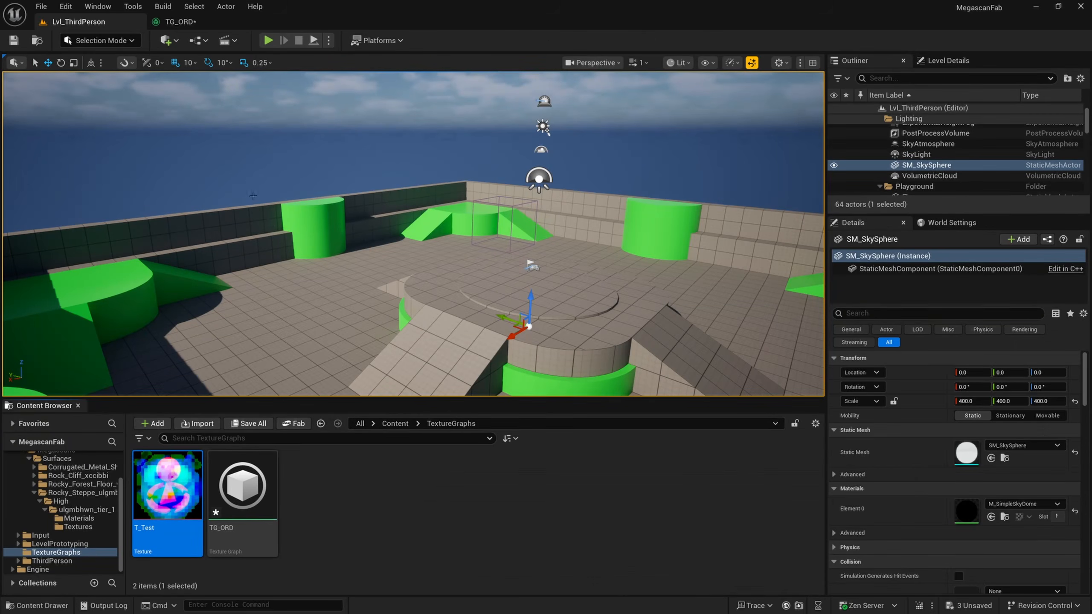
# Step: Return to the TG_ORD graph and delete the R, G, B and Alpha texture input nodes feeding CombineChannels
pyautogui.doubleClick(244, 481)
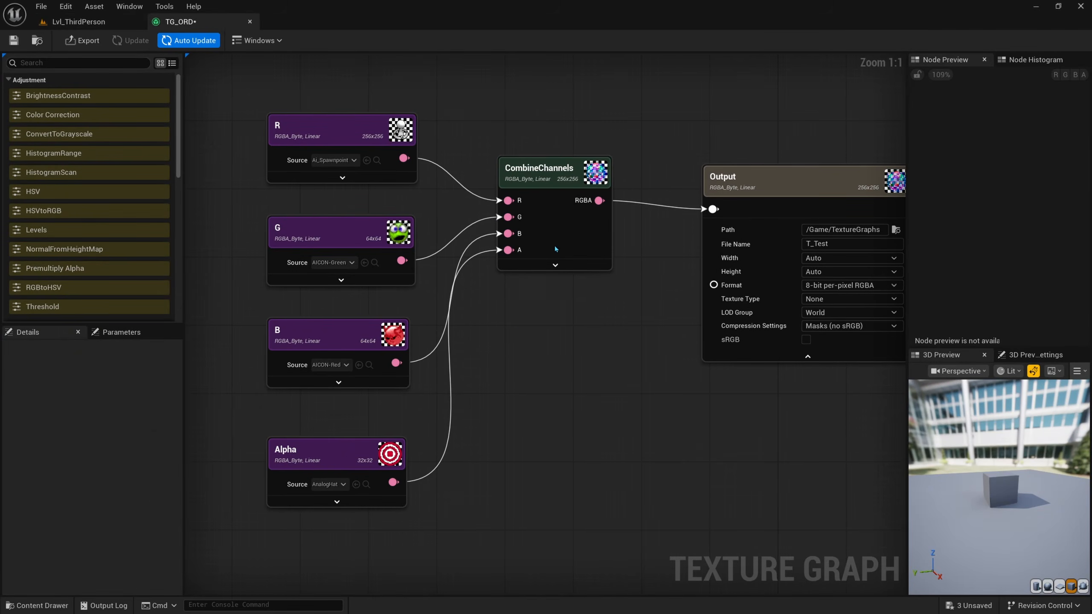
pyautogui.moveTo(558, 228); pyautogui.dragTo(572, 269)
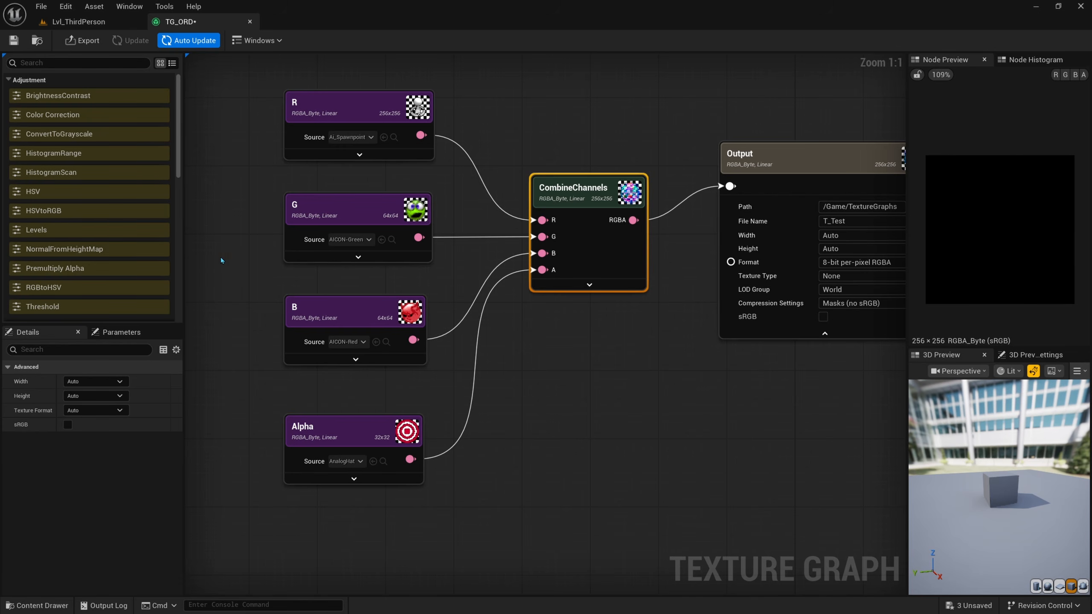
pyautogui.scroll(-2, 517, 348)
pyautogui.moveTo(559, 486); pyautogui.dragTo(449, 208)
pyautogui.press('Delete')
pyautogui.click(583, 288)
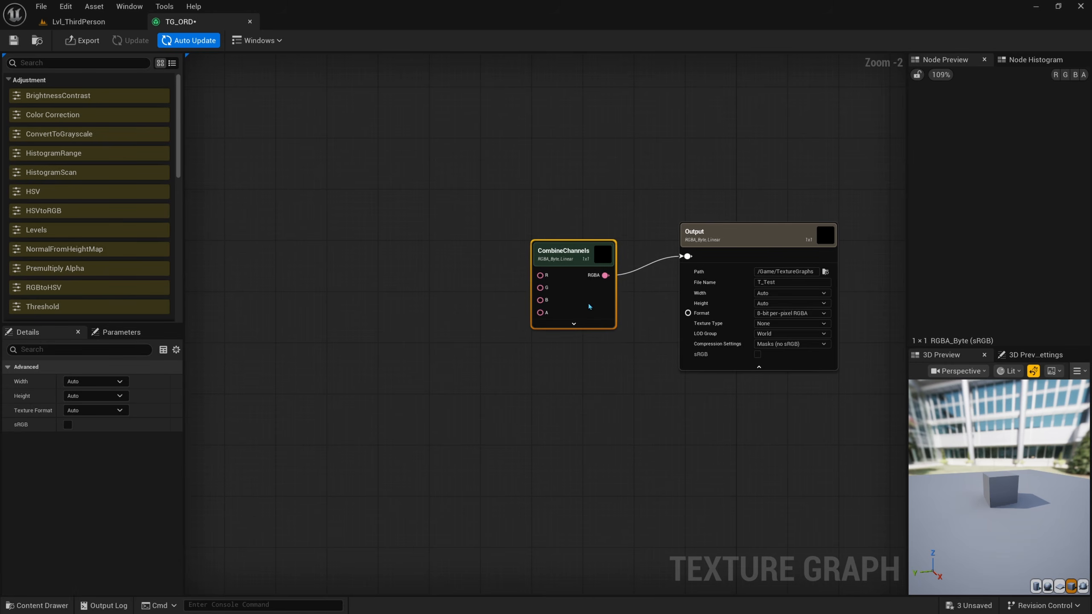
# Step: Add a Texture input node ahead of CombineChannels and name it ORM
pyautogui.scroll(1, 584, 287)
pyautogui.moveTo(563, 194); pyautogui.dragTo(479, 379)
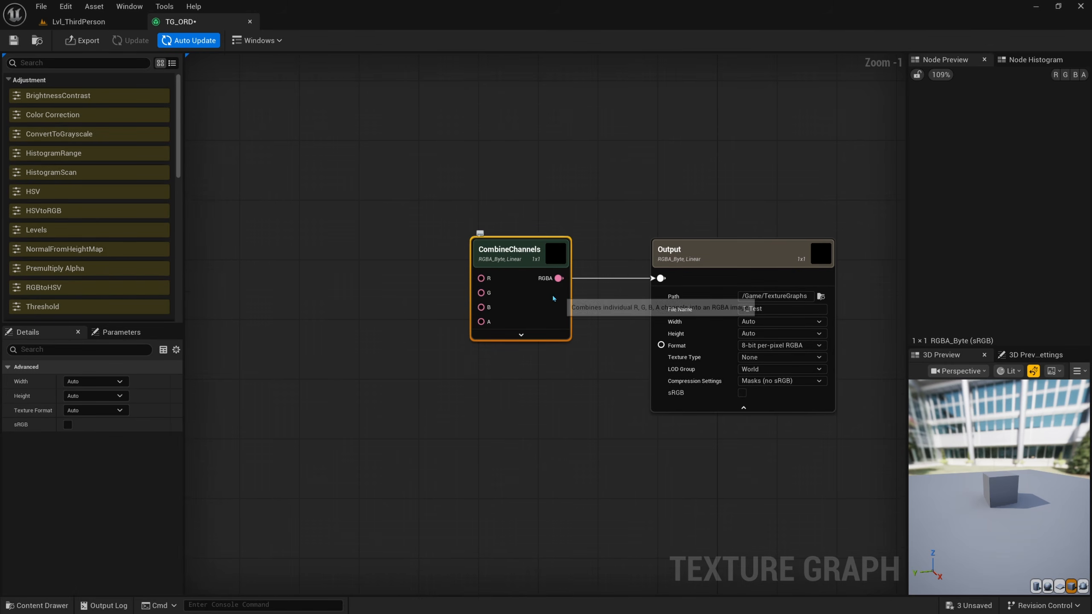
pyautogui.moveTo(318, 236); pyautogui.dragTo(483, 270, button='right')
pyautogui.rightClick(406, 252)
pyautogui.write('textur')
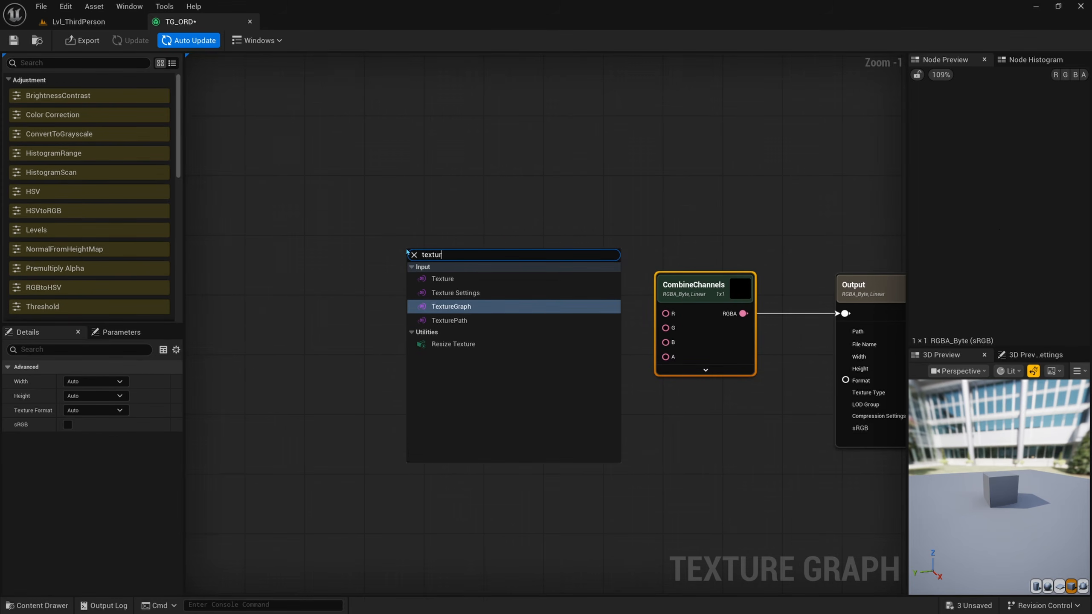
pyautogui.press('Up')
pyautogui.press('Up')
pyautogui.press('Return')
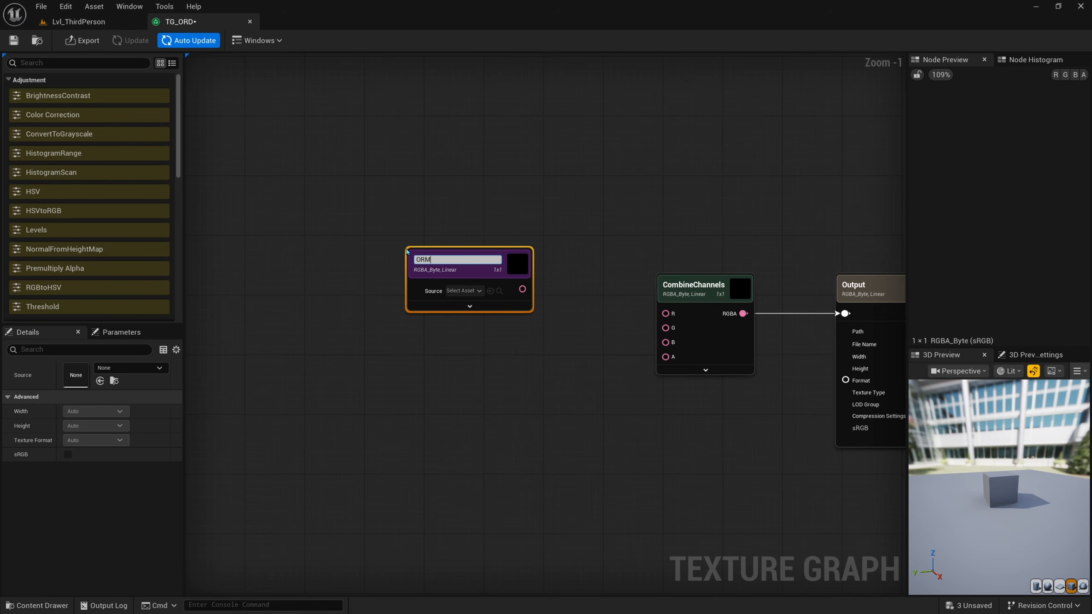
pyautogui.press('Return')
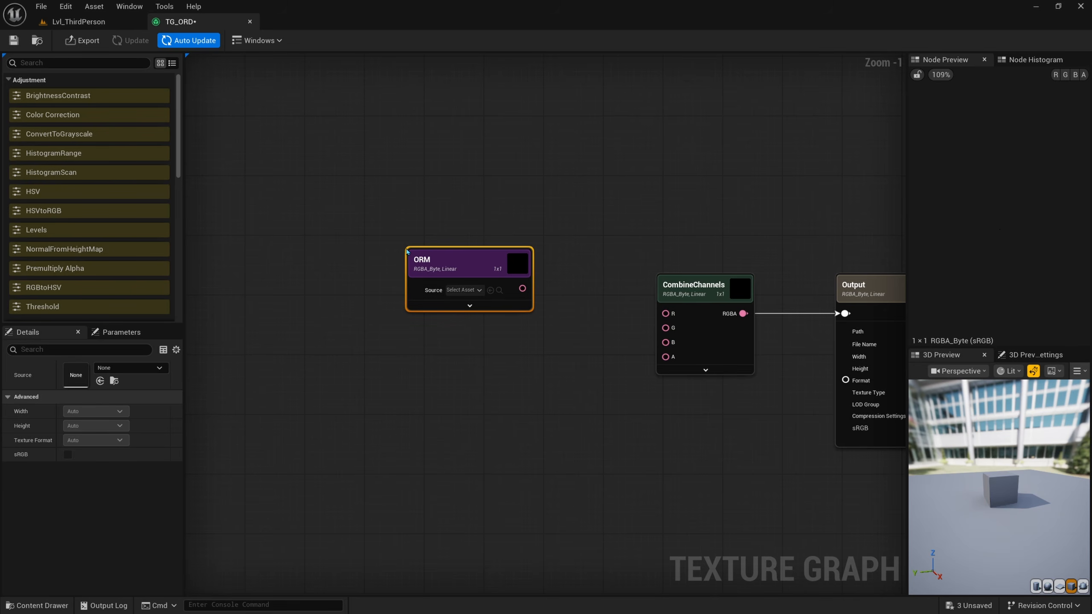
# Step: Duplicate the ORM texture node, place the copy below it and rename the copy Displacment
pyautogui.moveTo(487, 278); pyautogui.dragTo(483, 240, button='right')
pyautogui.moveTo(481, 235); pyautogui.dragTo(365, 177)
pyautogui.hotkey('ctrl', 'd')
pyautogui.moveTo(385, 282); pyautogui.dragTo(354, 305)
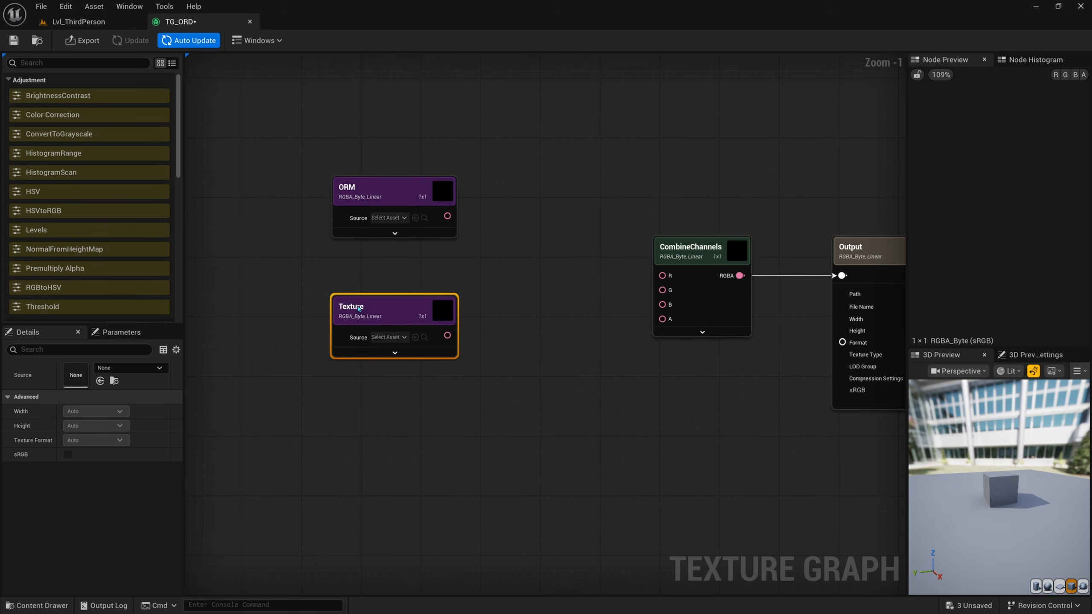
pyautogui.press('F2')
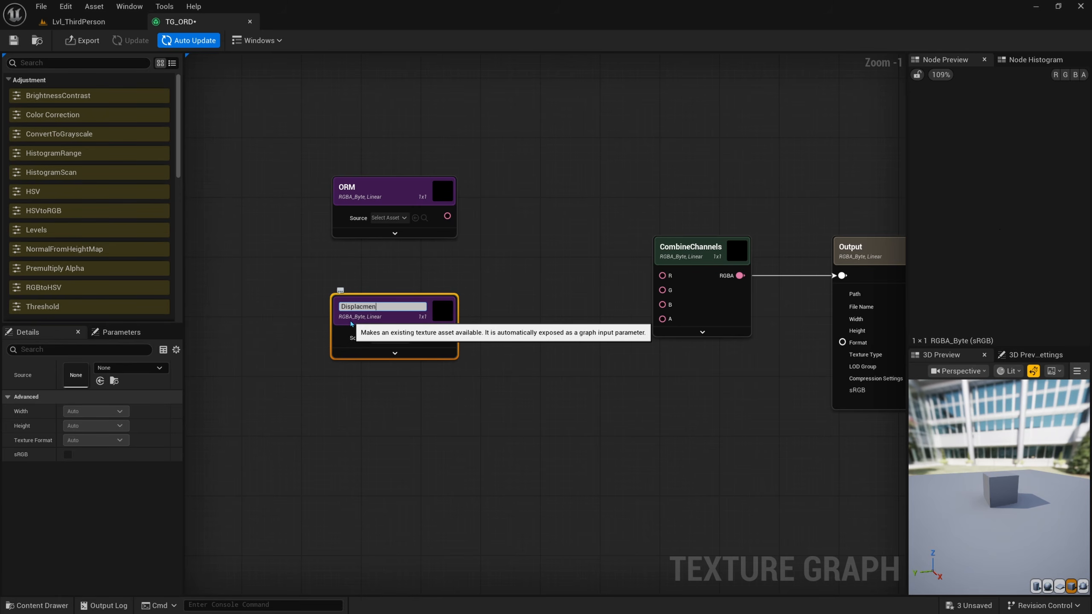
pyautogui.press('Return')
pyautogui.moveTo(399, 266); pyautogui.dragTo(382, 285, button='right')
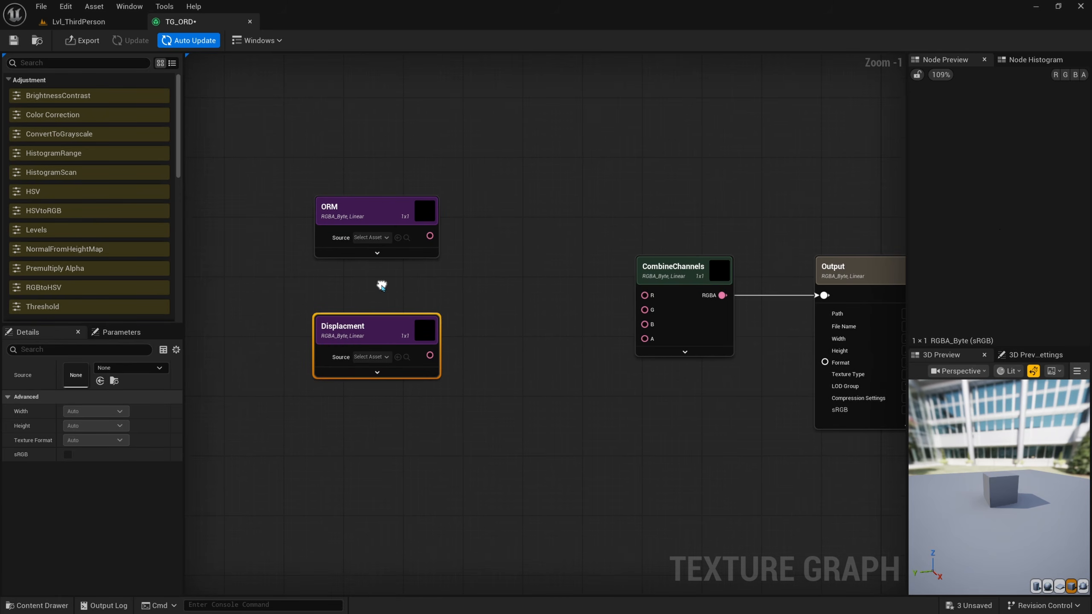
# Step: Go to the Lvl_ThirdPerson editor and open the Textures folder of the Rock_Cliff_xccibbi surface under Fab > Megascans > Surfaces
pyautogui.click(94, 22)
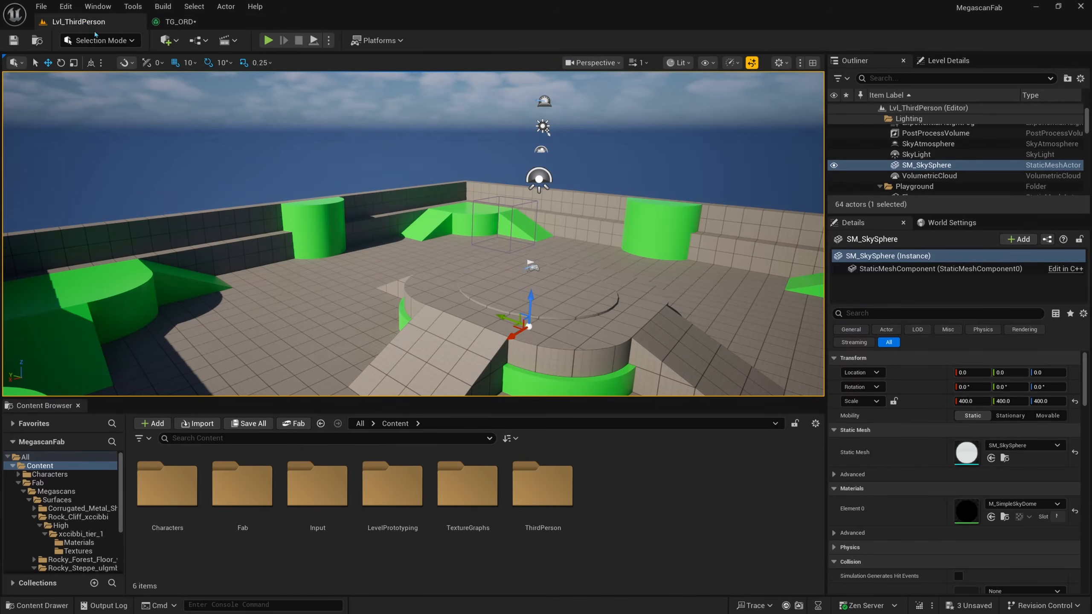
pyautogui.doubleClick(242, 484)
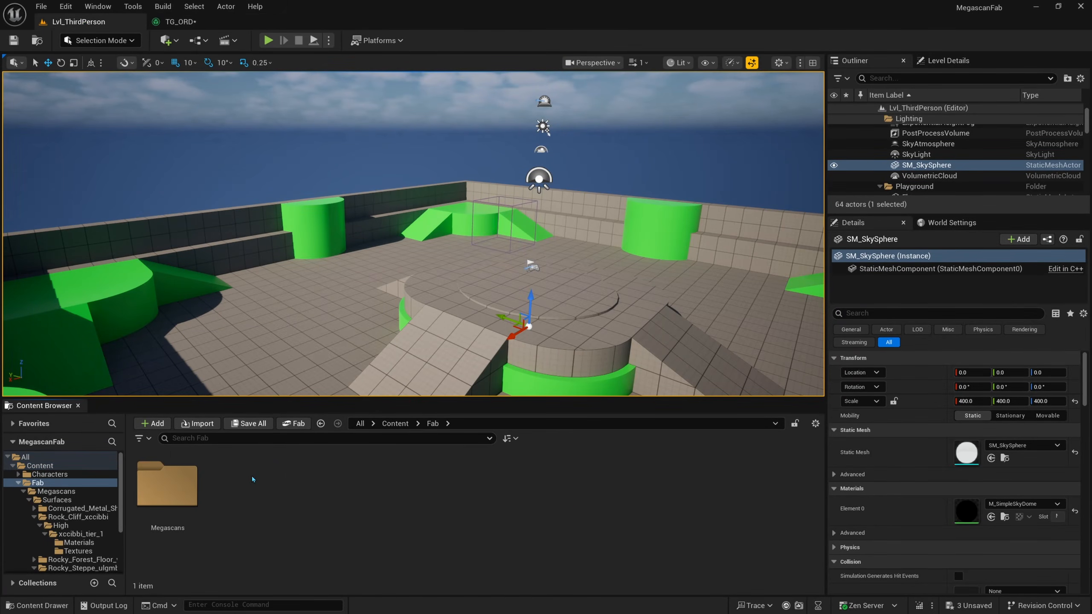
pyautogui.doubleClick(167, 473)
pyautogui.doubleClick(167, 473)
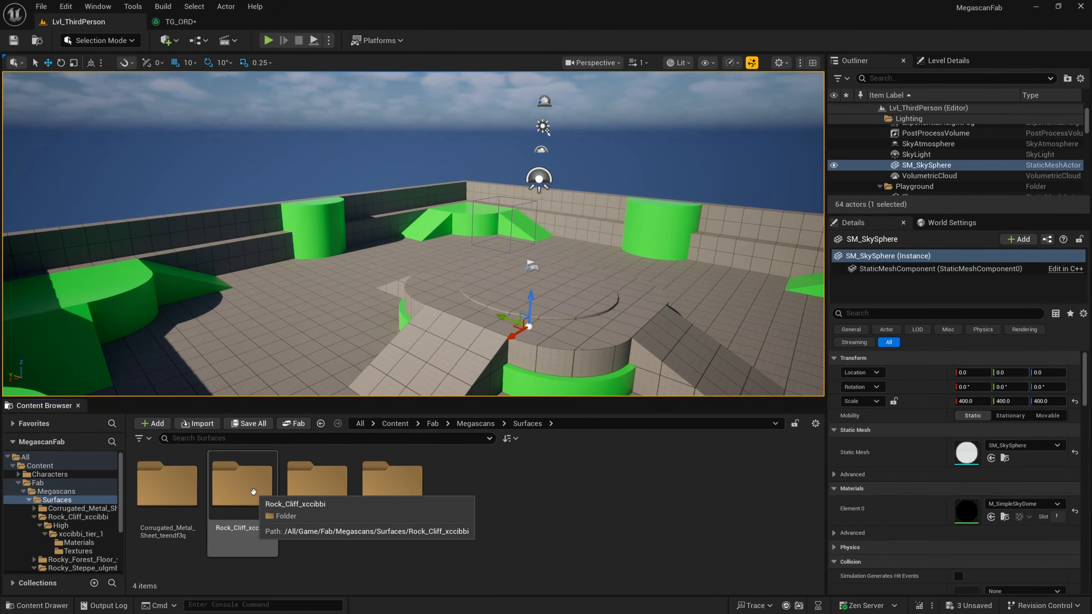
pyautogui.doubleClick(253, 506)
pyautogui.doubleClick(186, 499)
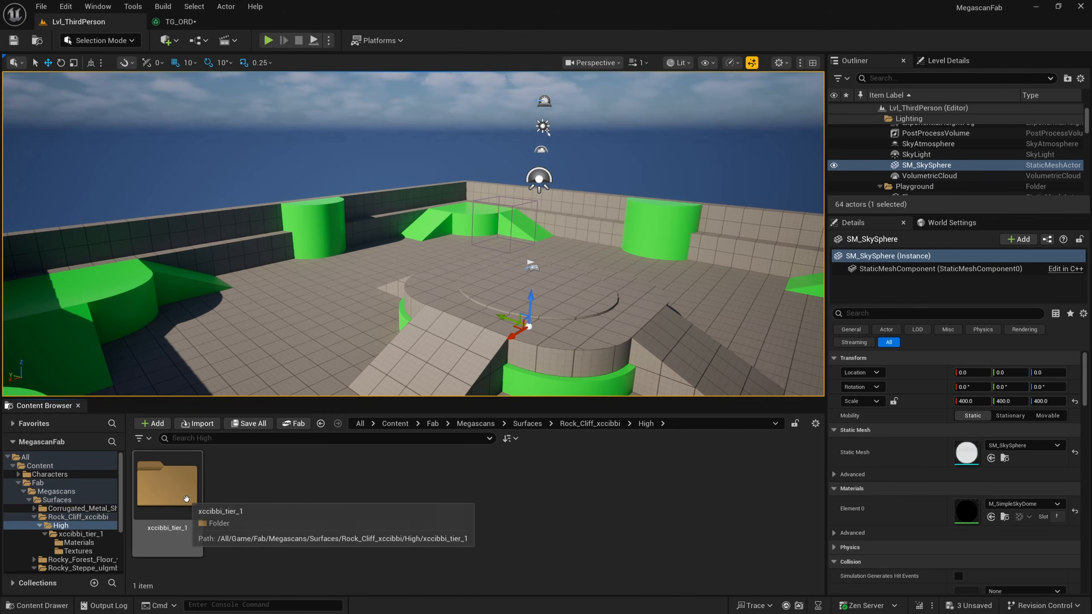
pyautogui.doubleClick(186, 499)
pyautogui.doubleClick(241, 486)
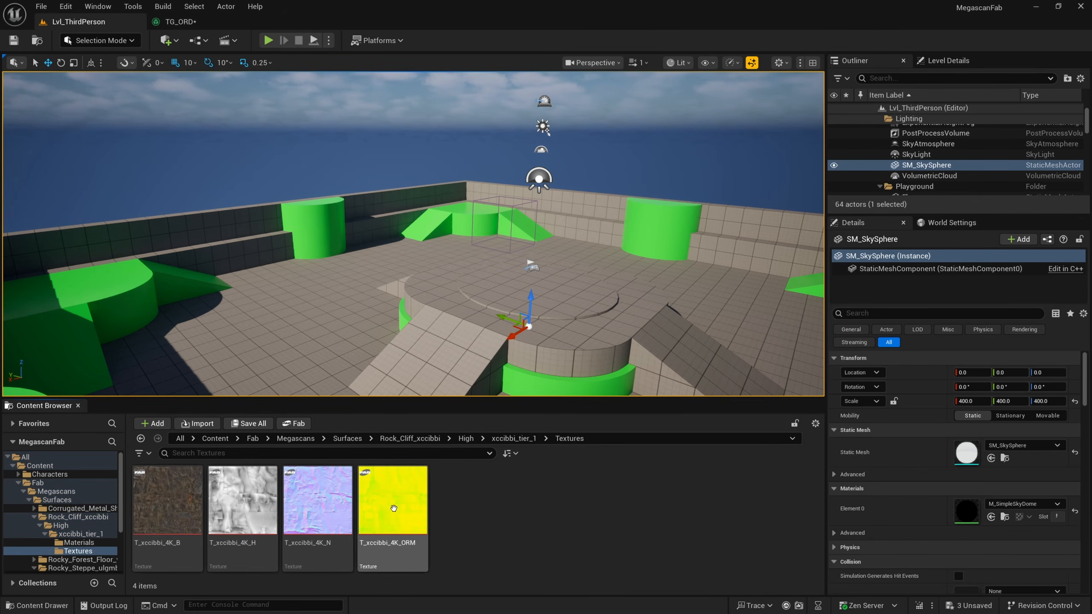
# Step: Assign the T_xccibbi_4K_ORM texture as the source of the ORM node in TG_ORD
pyautogui.click(379, 558)
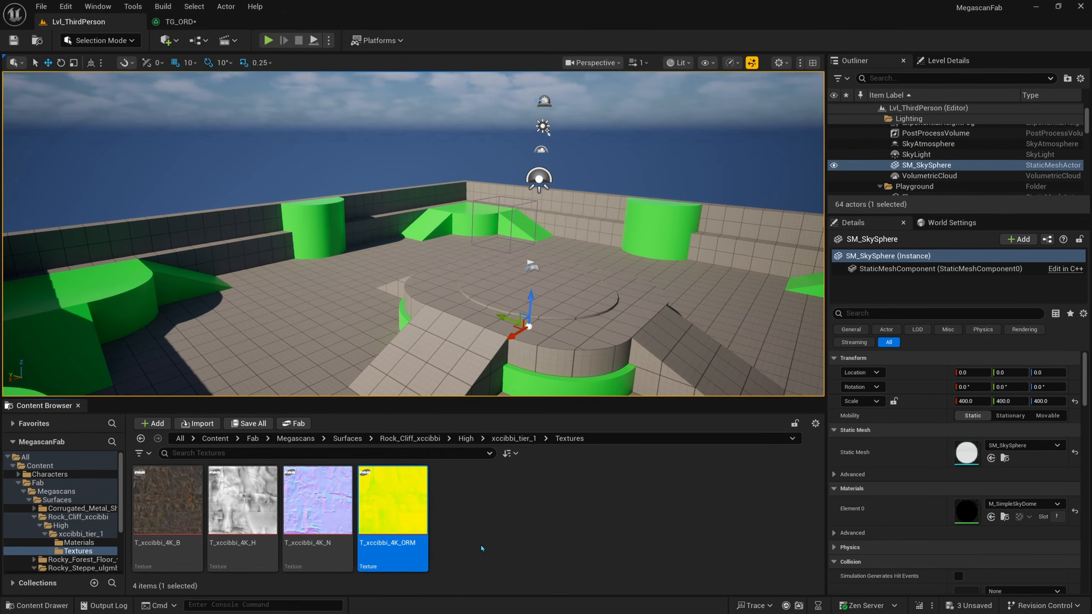
pyautogui.click(189, 27)
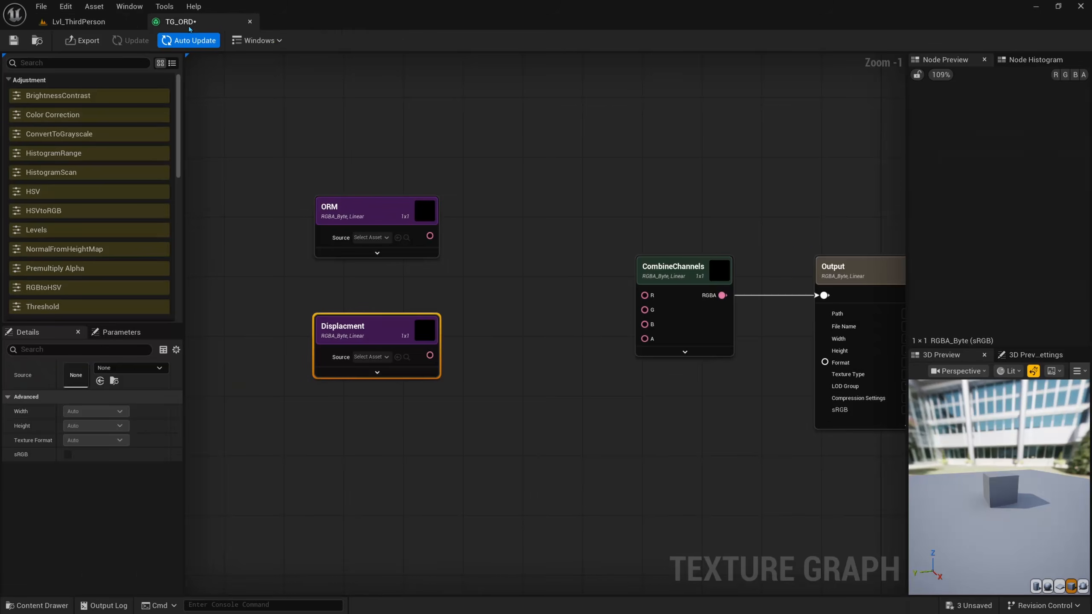
pyautogui.moveTo(453, 163); pyautogui.dragTo(344, 261)
pyautogui.moveTo(439, 139); pyautogui.dragTo(409, 189)
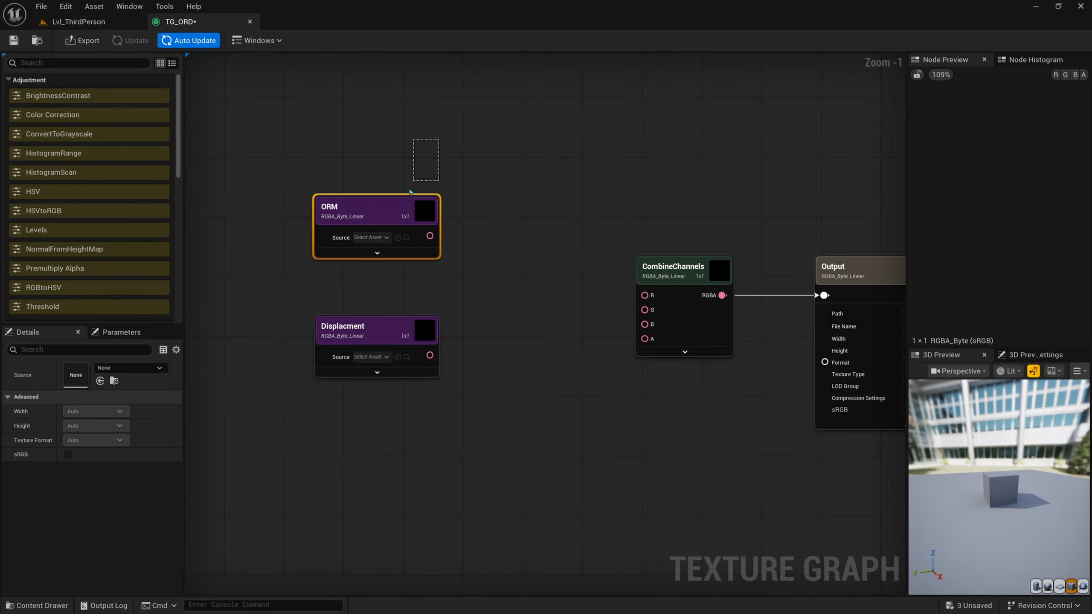
pyautogui.click(398, 239)
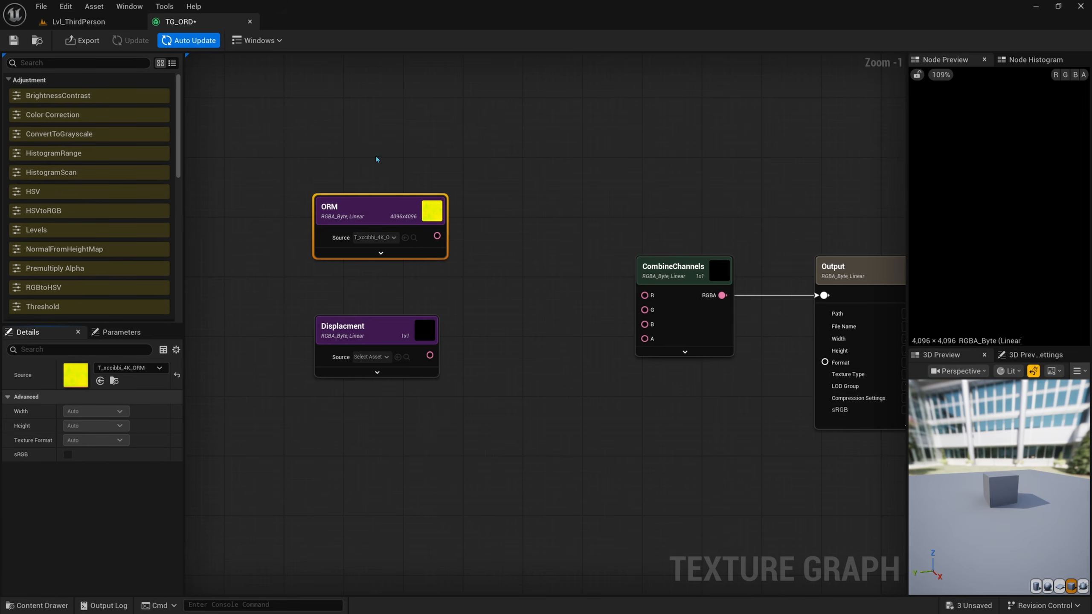
# Step: Assign the T_xccibbi_4K_H height texture as the source of the Displacment node
pyautogui.moveTo(457, 319); pyautogui.dragTo(447, 304, button='right')
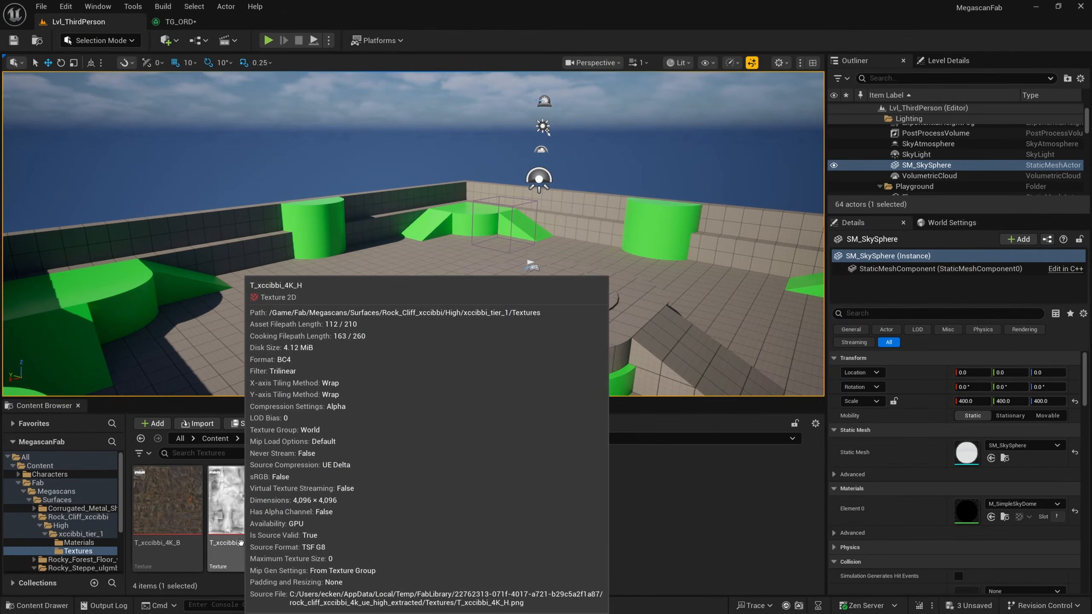
pyautogui.click(273, 548)
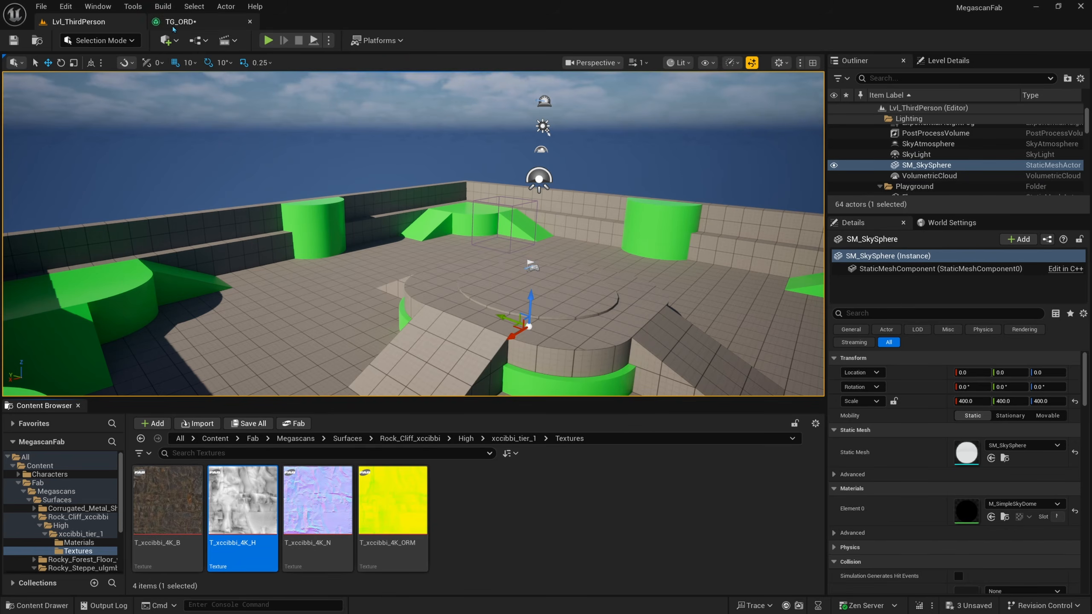
pyautogui.click(180, 22)
pyautogui.moveTo(424, 309); pyautogui.dragTo(420, 316)
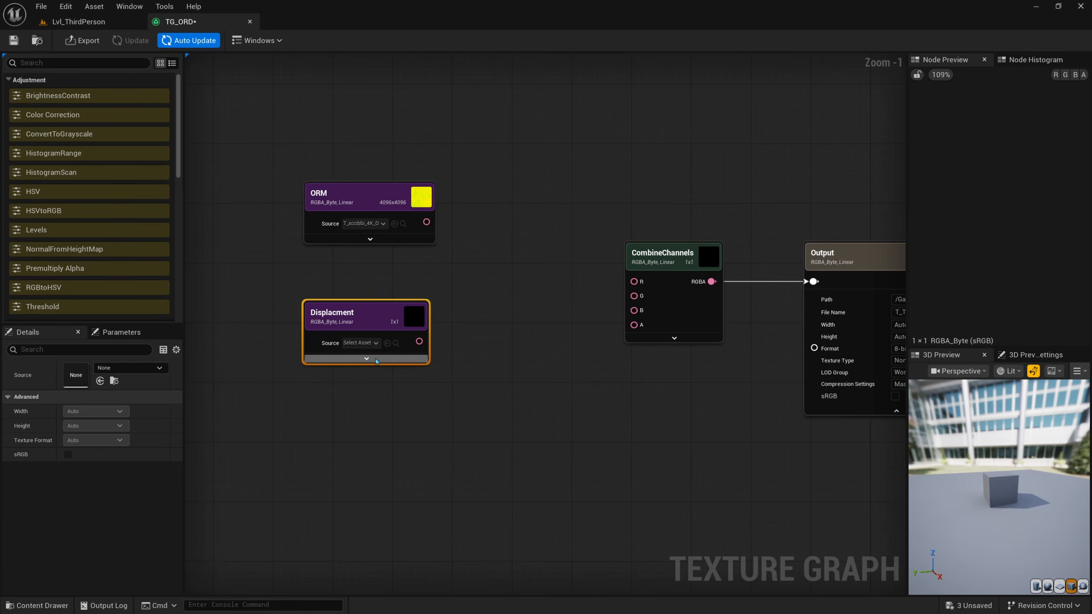
pyautogui.click(387, 343)
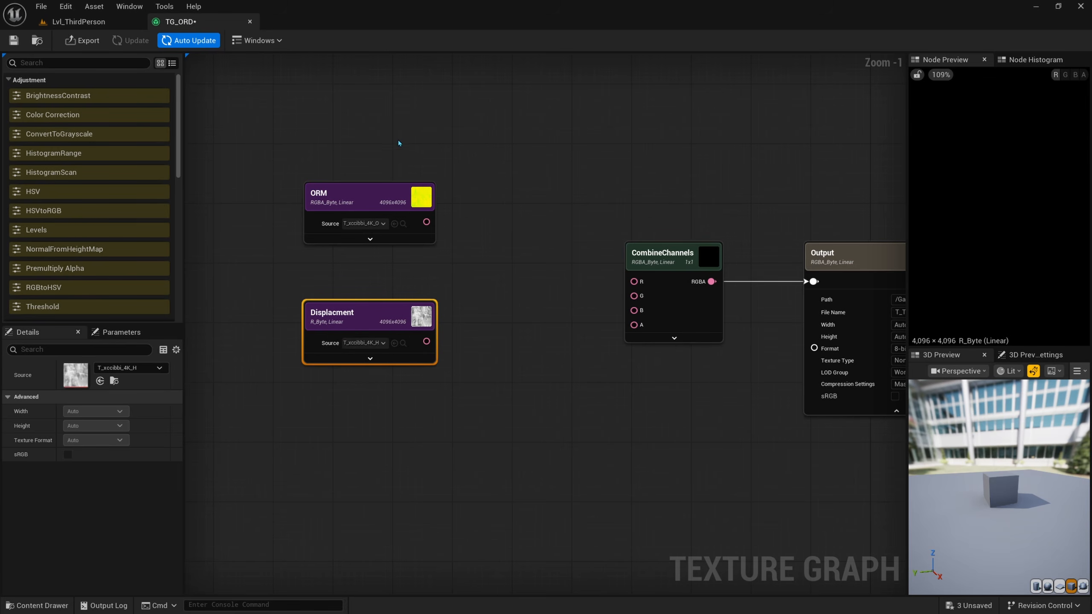
# Step: Add a SplitChannels node beside the ORM node and feed the ORM output into its RGBA input
pyautogui.moveTo(477, 214); pyautogui.dragTo(395, 209, button='right')
pyautogui.moveTo(377, 252); pyautogui.dragTo(446, 209, button='right')
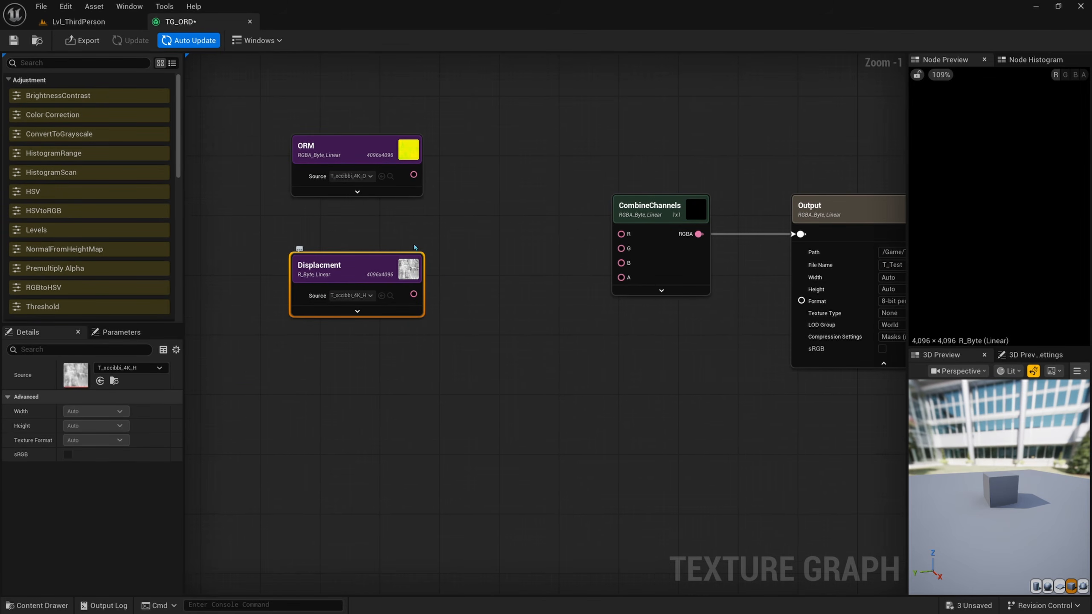
pyautogui.rightClick(454, 216)
pyautogui.write('split')
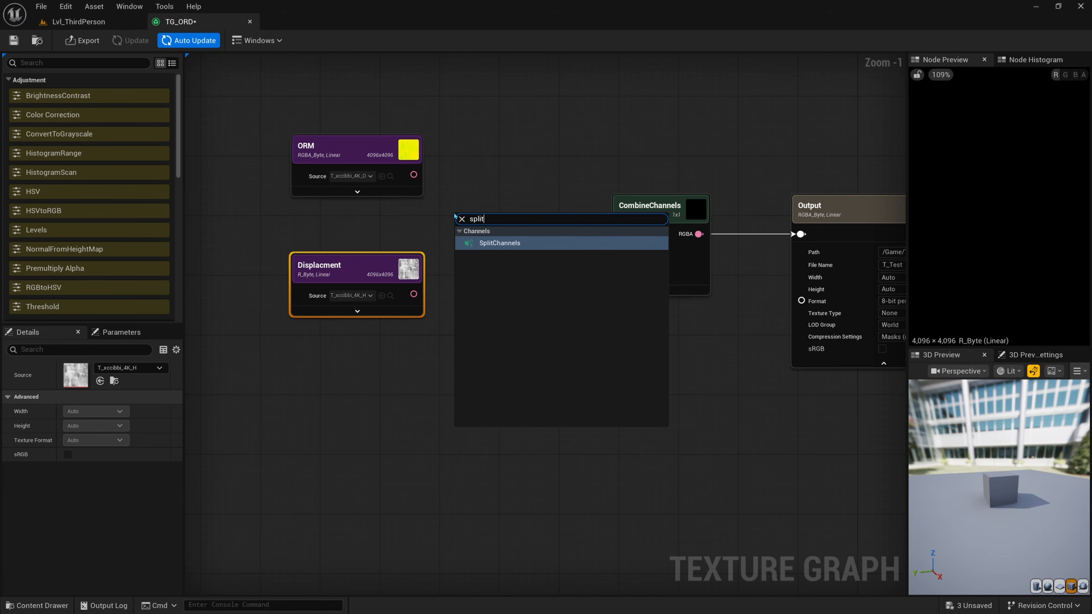
pyautogui.press('Return')
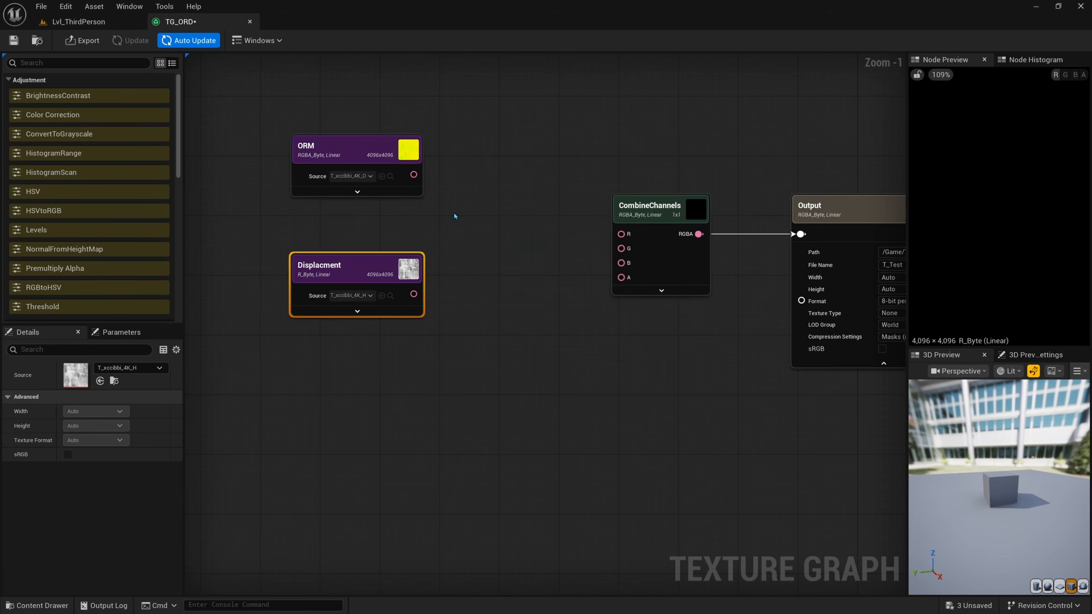
pyautogui.moveTo(498, 232); pyautogui.dragTo(464, 173)
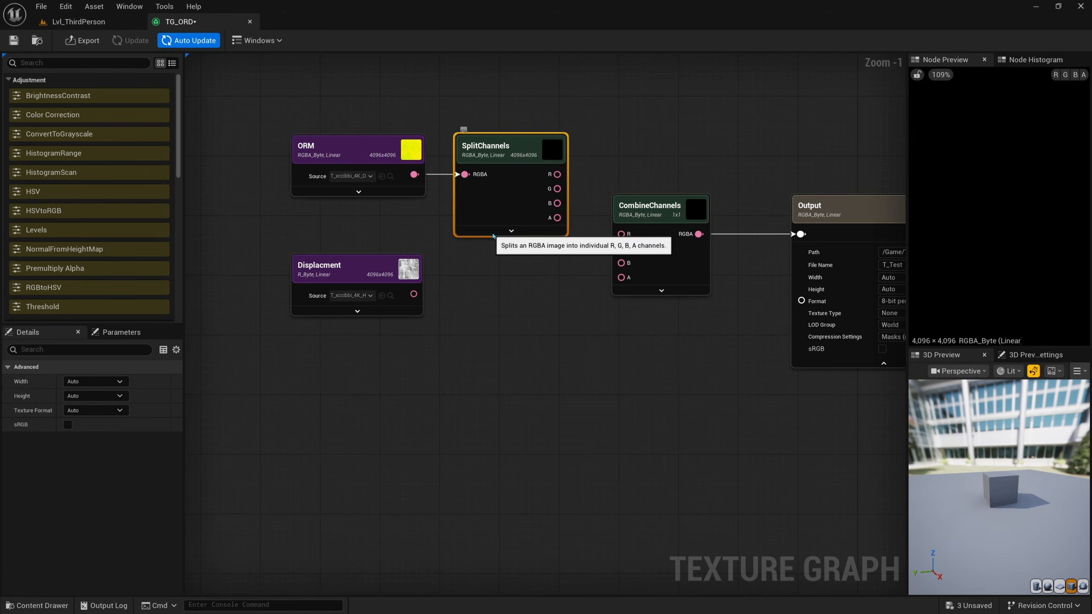
# Step: Connect the R and G outputs of SplitChannels to the R and G inputs of CombineChannels
pyautogui.moveTo(570, 188); pyautogui.dragTo(532, 180, button='right')
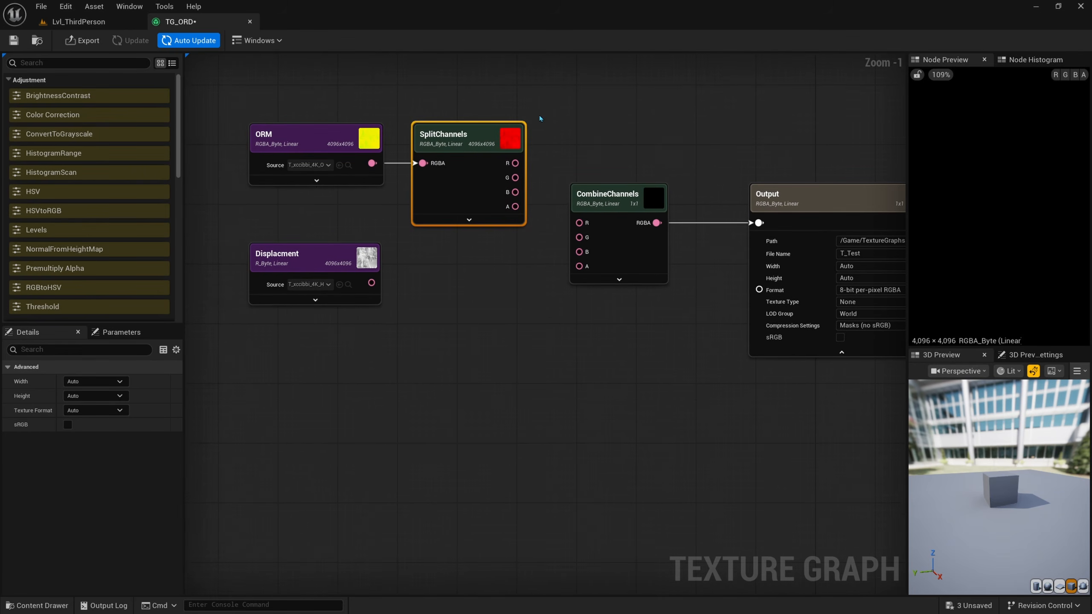
pyautogui.moveTo(515, 163); pyautogui.dragTo(579, 237)
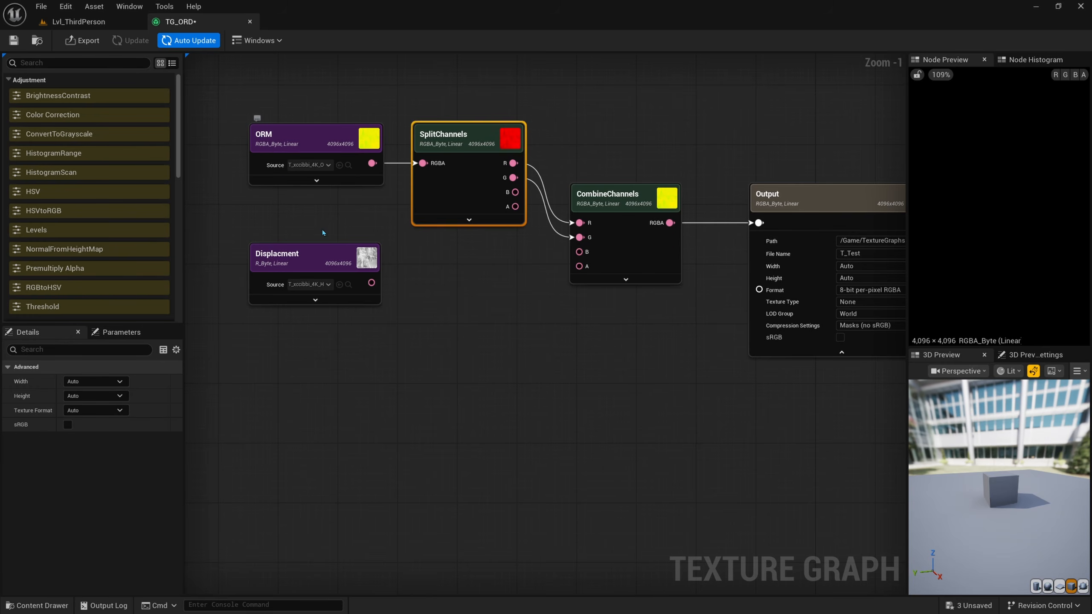
pyautogui.moveTo(495, 258); pyautogui.dragTo(496, 239, button='right')
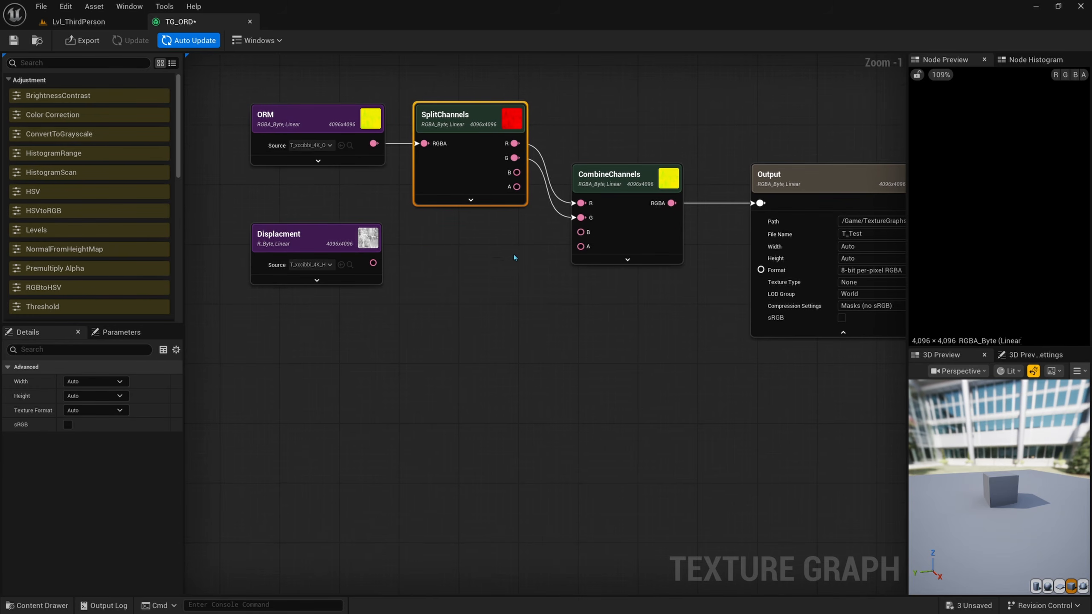
# Step: Connect the Displacment output to the B input of CombineChannels and move the Displacment node up closer to the ORM node
pyautogui.moveTo(302, 239); pyautogui.dragTo(303, 233)
pyautogui.moveTo(373, 256); pyautogui.dragTo(581, 233)
pyautogui.moveTo(335, 240); pyautogui.dragTo(336, 224)
pyautogui.keyDown('shift'); pyautogui.click(642, 237); pyautogui.keyUp('shift')
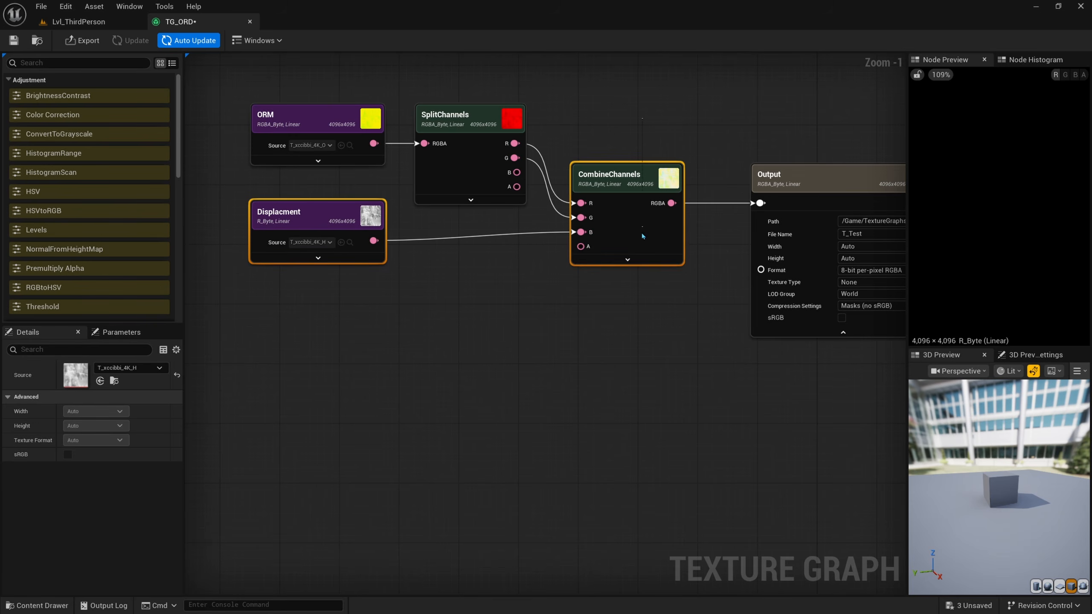
pyautogui.click(642, 263)
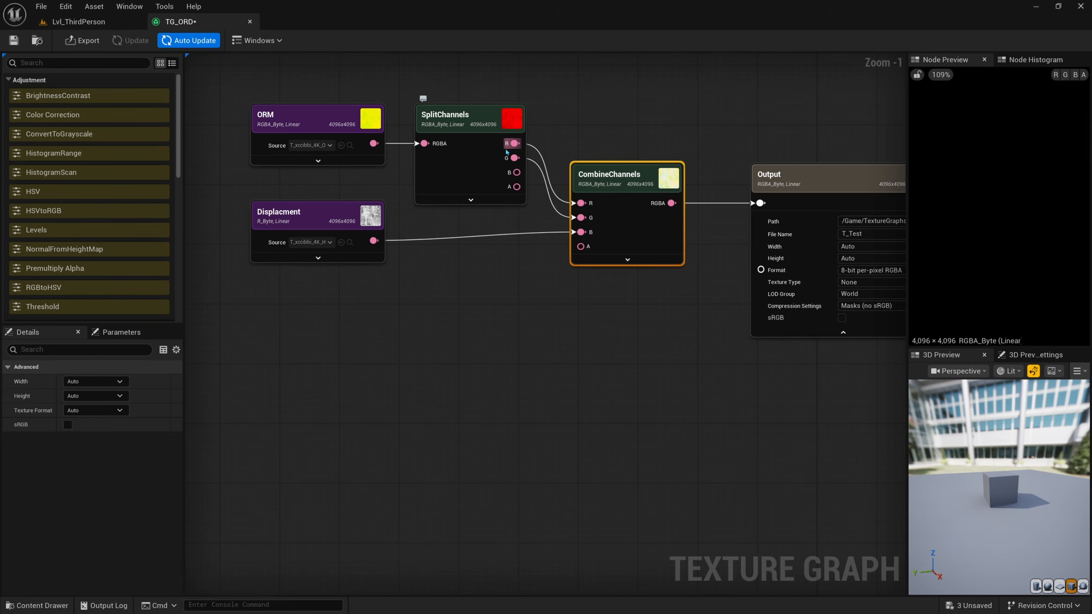
pyautogui.click(312, 224)
pyautogui.moveTo(588, 248); pyautogui.dragTo(495, 267, button='right')
pyautogui.moveTo(708, 262); pyautogui.dragTo(696, 262)
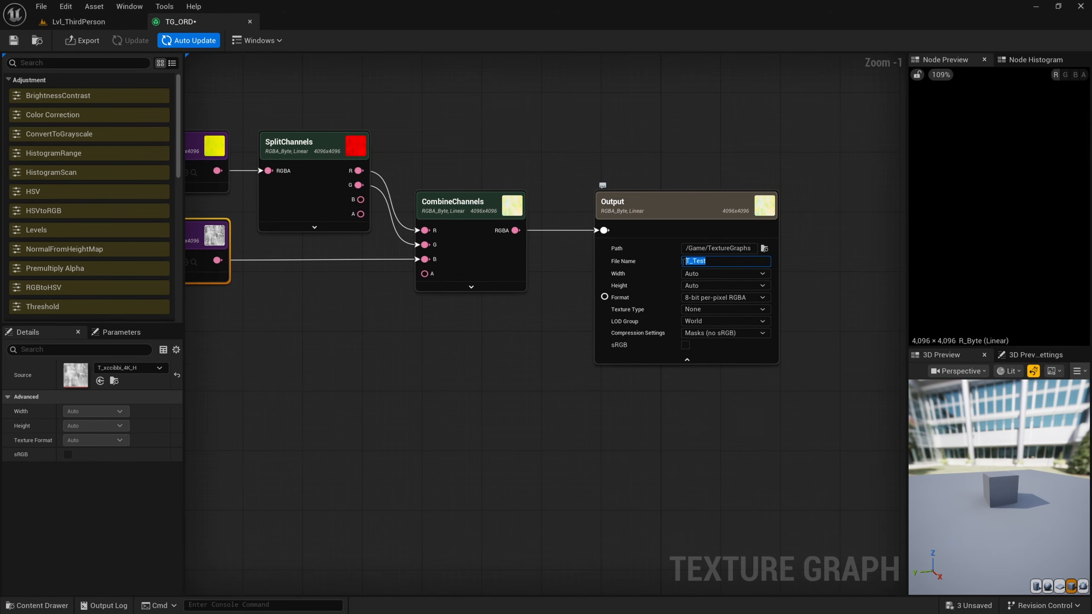
pyautogui.click(461, 305)
# Step: In the level editor's content browser, copy the asset name of the T_xccibbi_4K_ORM texture
pyautogui.click(95, 24)
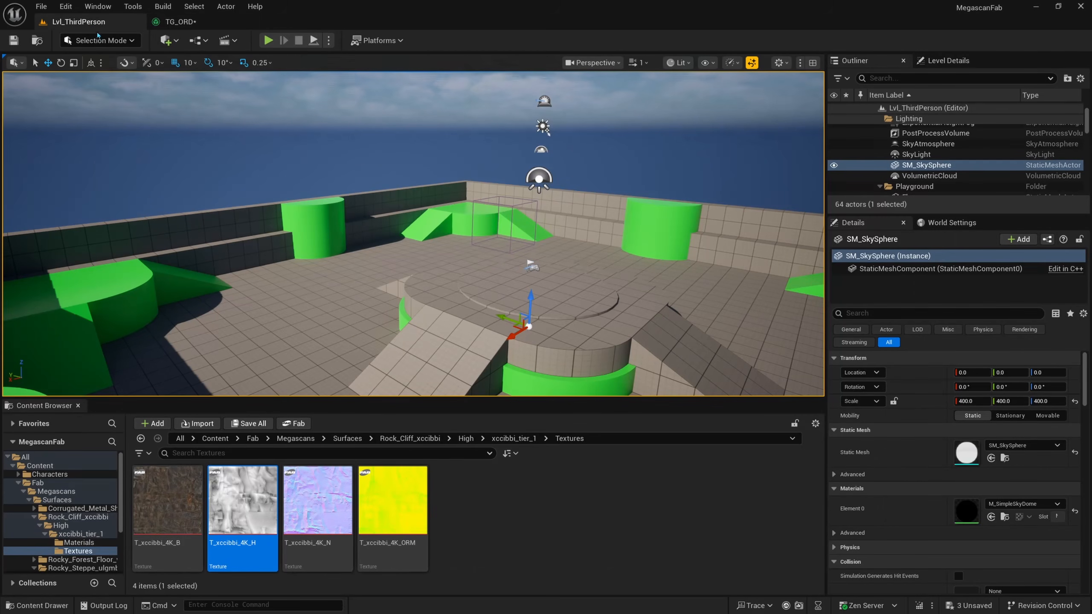
pyautogui.click(456, 534)
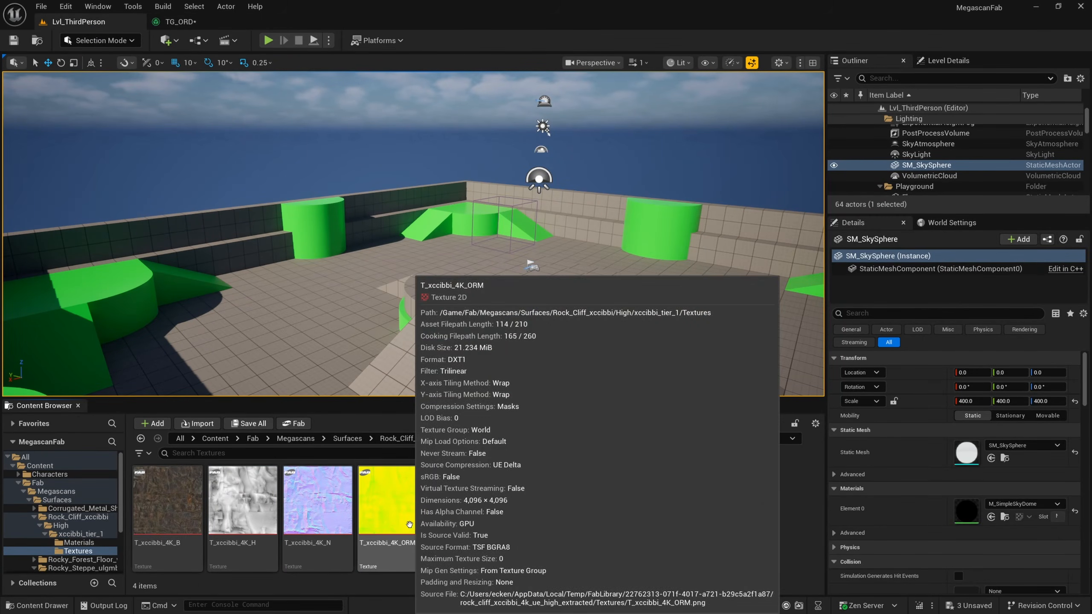
pyautogui.click(377, 554)
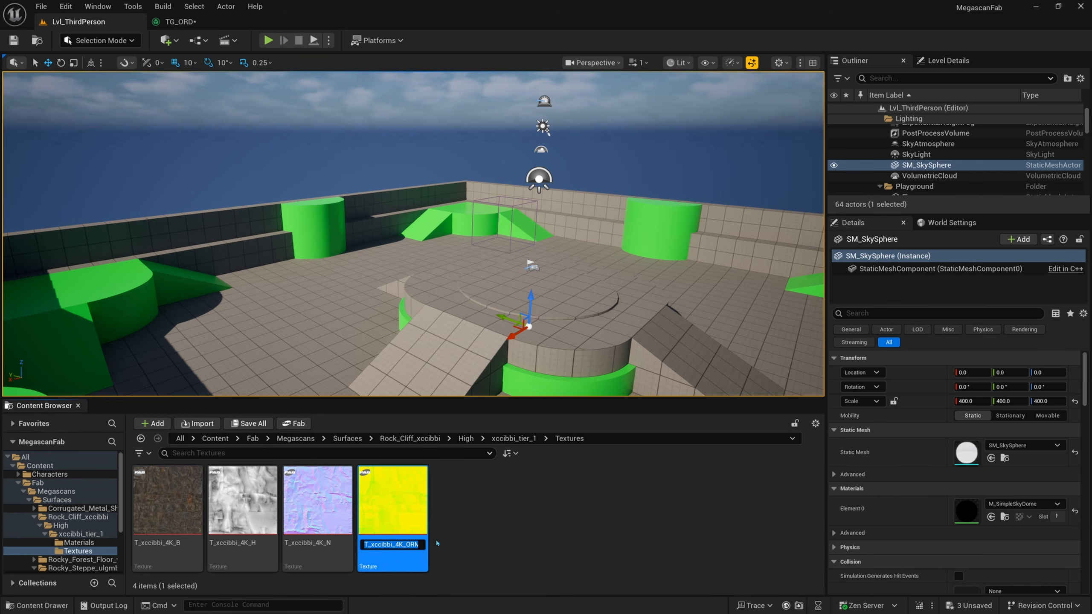
pyautogui.click(503, 535)
# Step: Back in the TG_ORD graph, set the Output node's file name to T_xccibbi_4K_ORD, based on the copied texture name
pyautogui.click(173, 22)
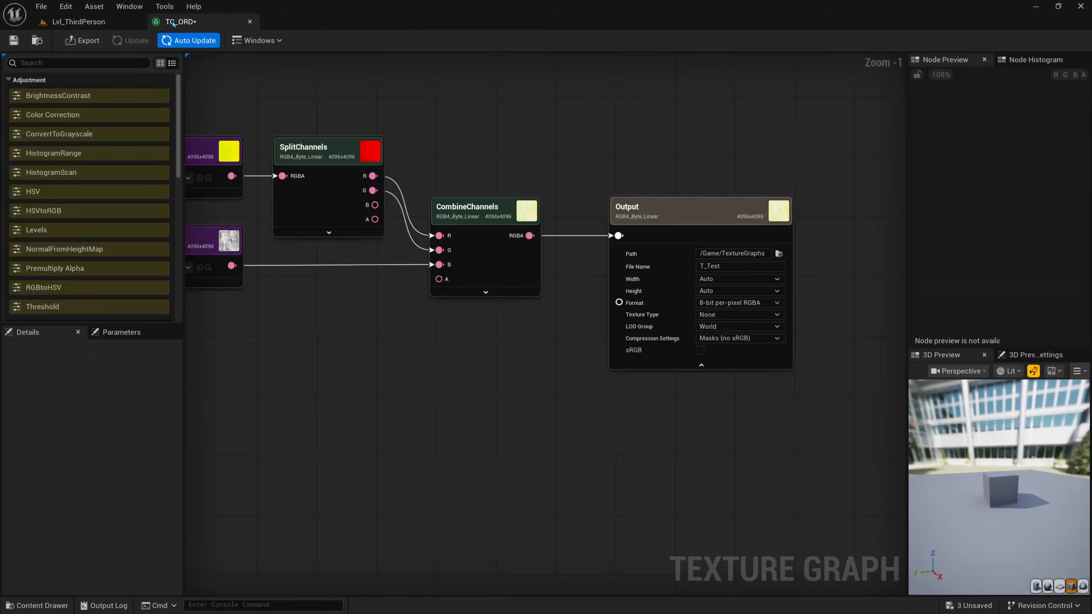
pyautogui.click(722, 266)
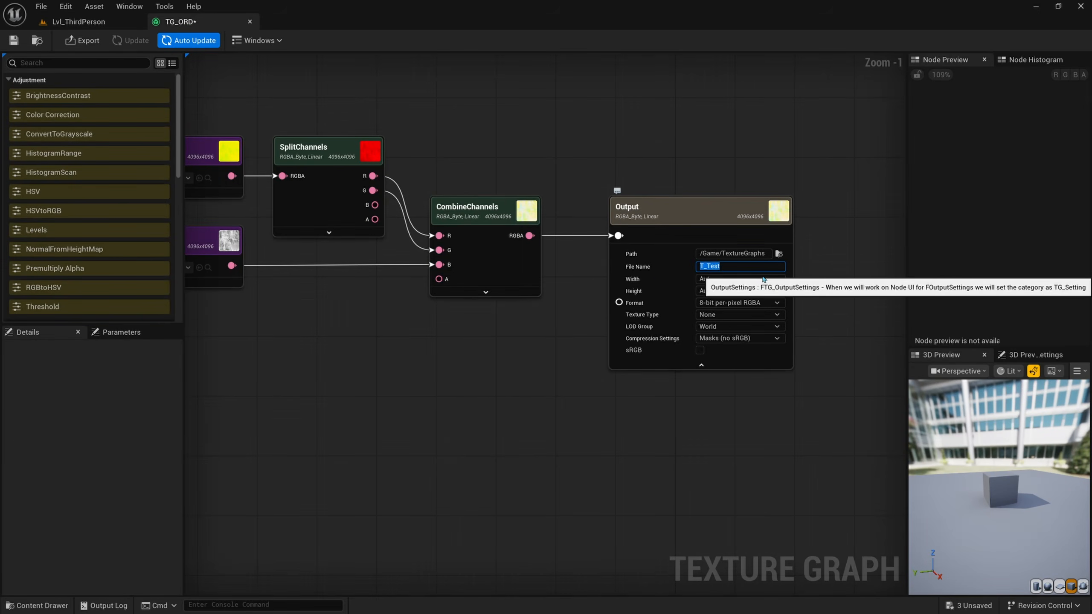
pyautogui.write('T_xccibbi_4K_ORM')
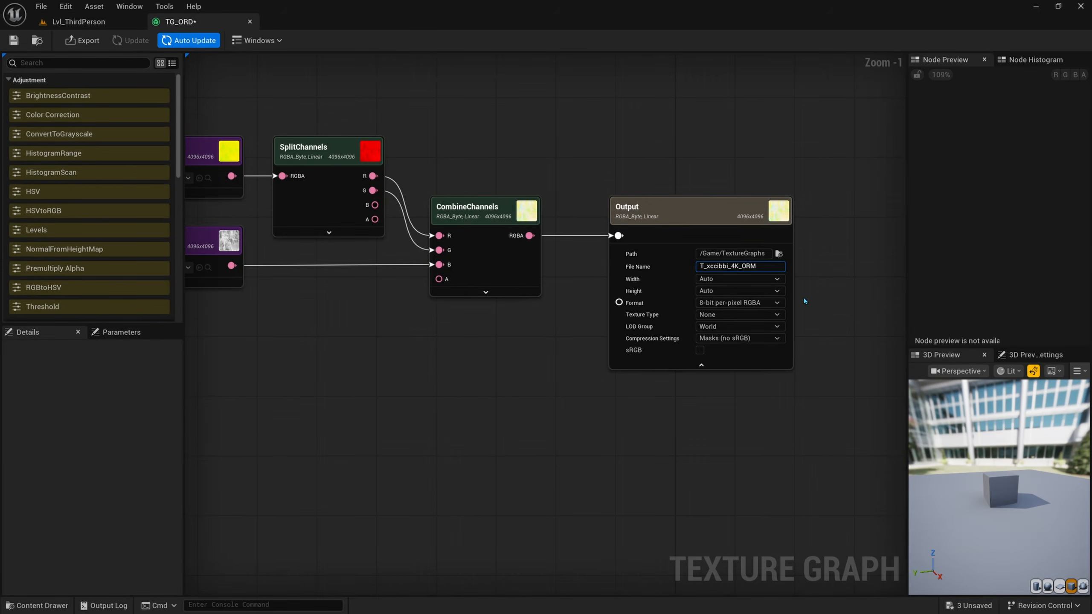
pyautogui.press('BackSpace')
pyautogui.write('D')
pyautogui.moveTo(589, 306); pyautogui.dragTo(633, 315, button='right')
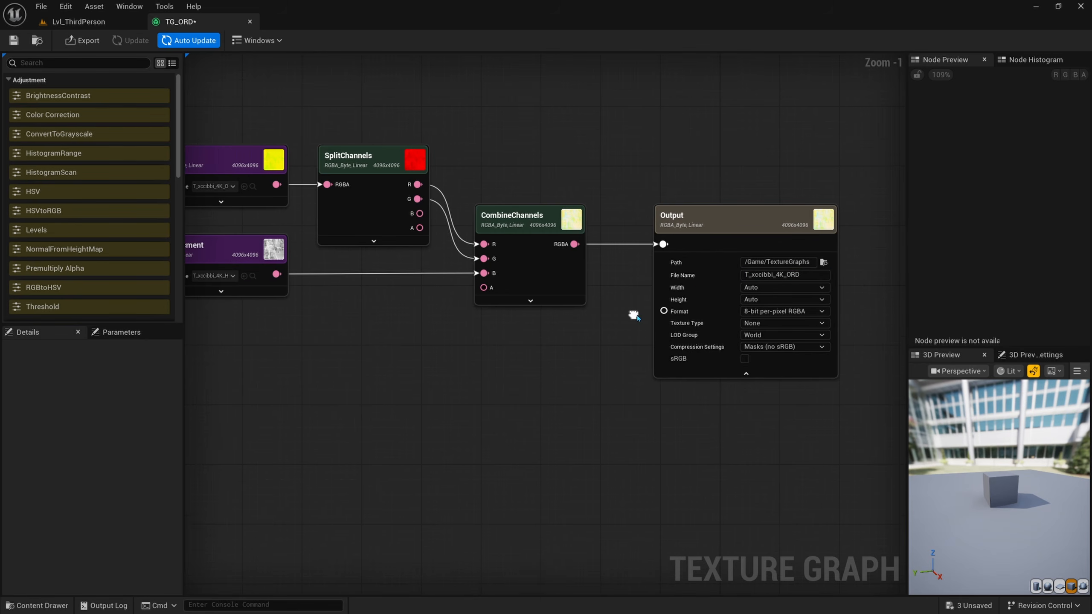
# Step: Set the Output node's path to the Textures folder under Rock_Cliff_xccibbi/High/xccibbi_tier_1 and export the Output texture
pyautogui.click(824, 262)
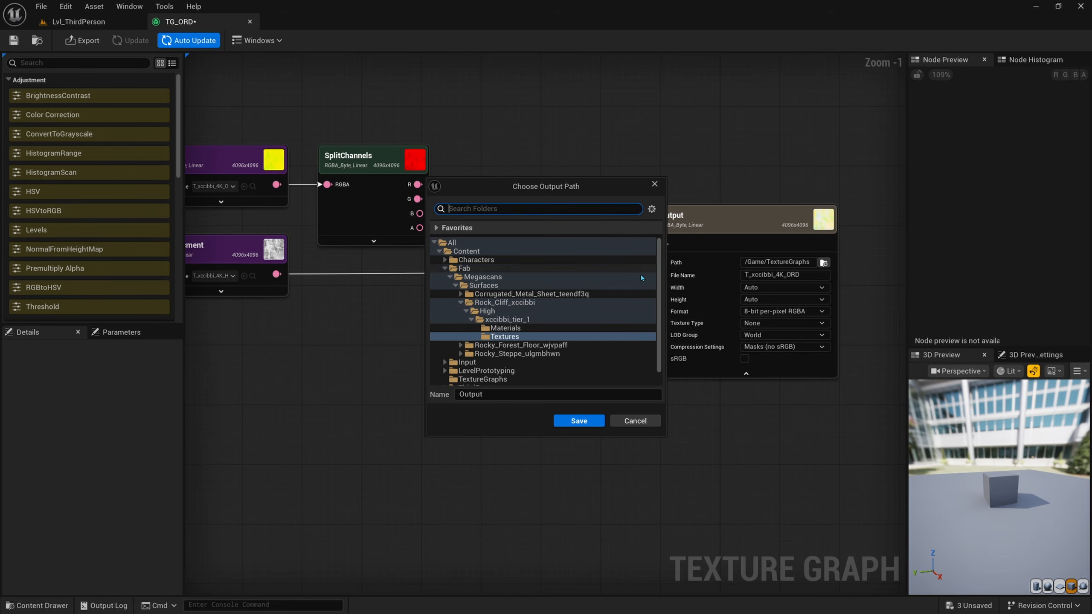
pyautogui.click(527, 338)
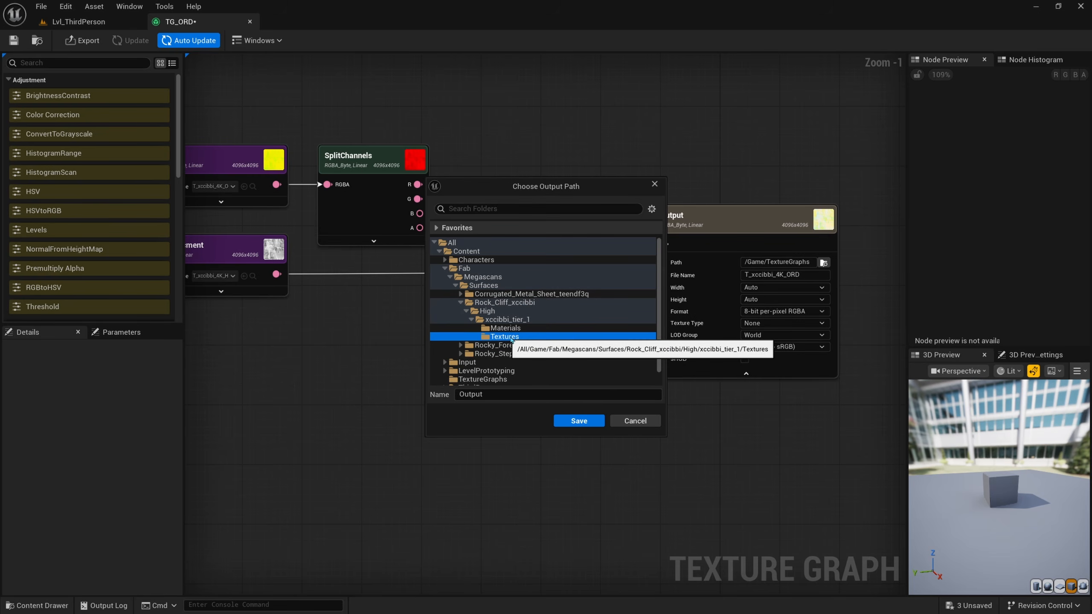
pyautogui.click(578, 421)
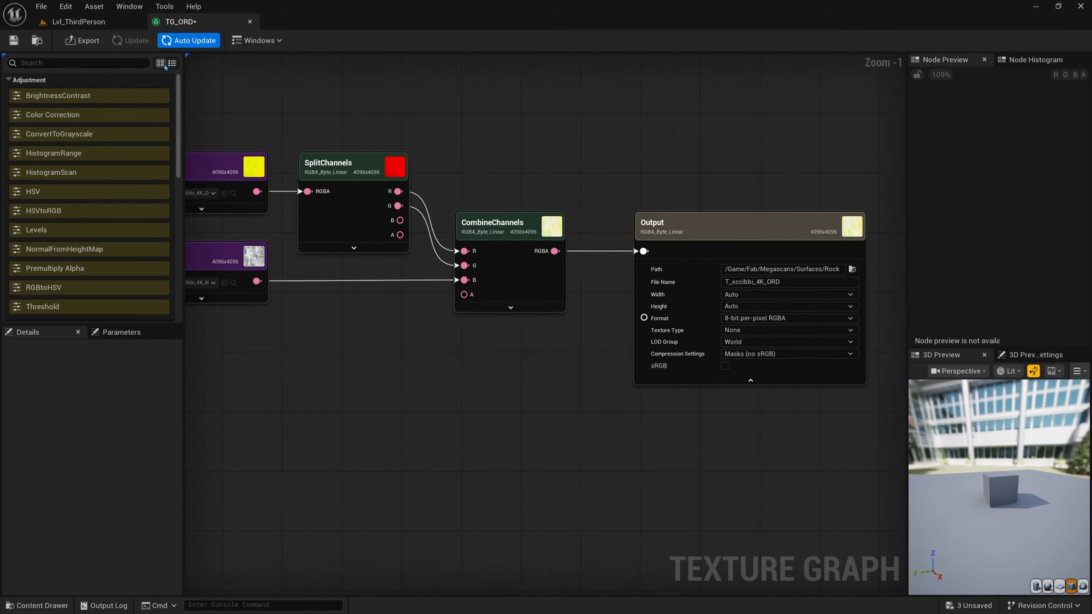
pyautogui.click(81, 41)
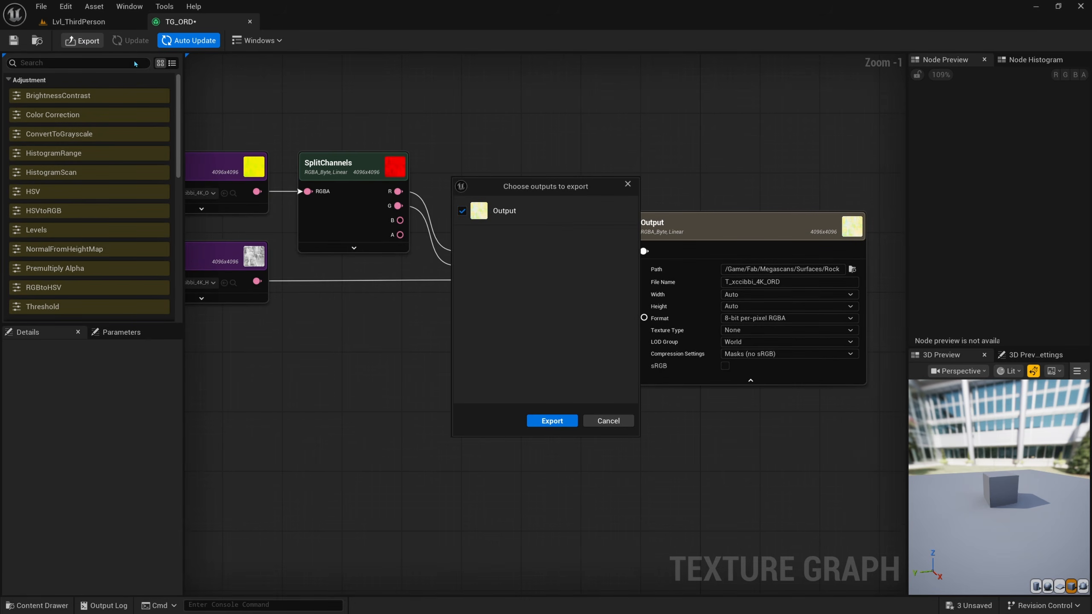
pyautogui.click(551, 421)
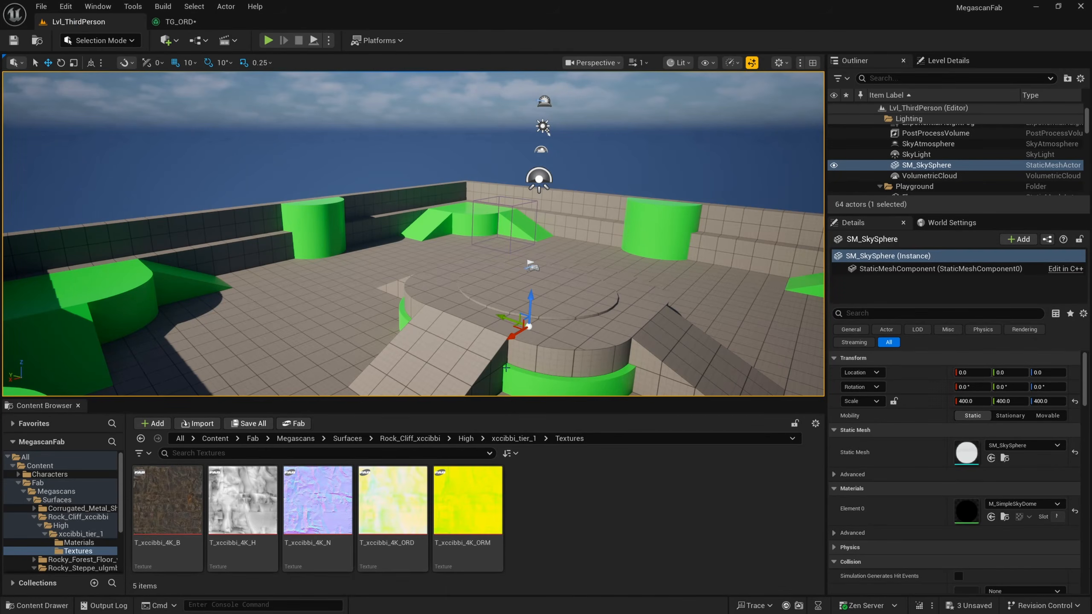
# Step: Open the exported T_xccibbi_4K_ORD texture and the original T_xccibbi_4K_ORM texture and compare their full images
pyautogui.doubleClick(407, 530)
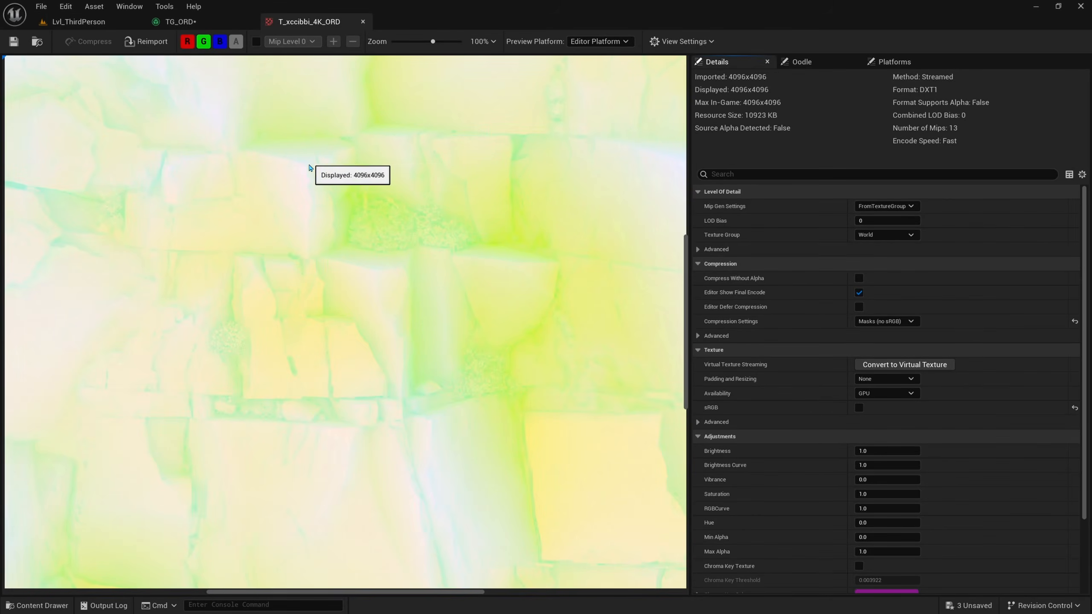
pyautogui.scroll(-6, 306, 226)
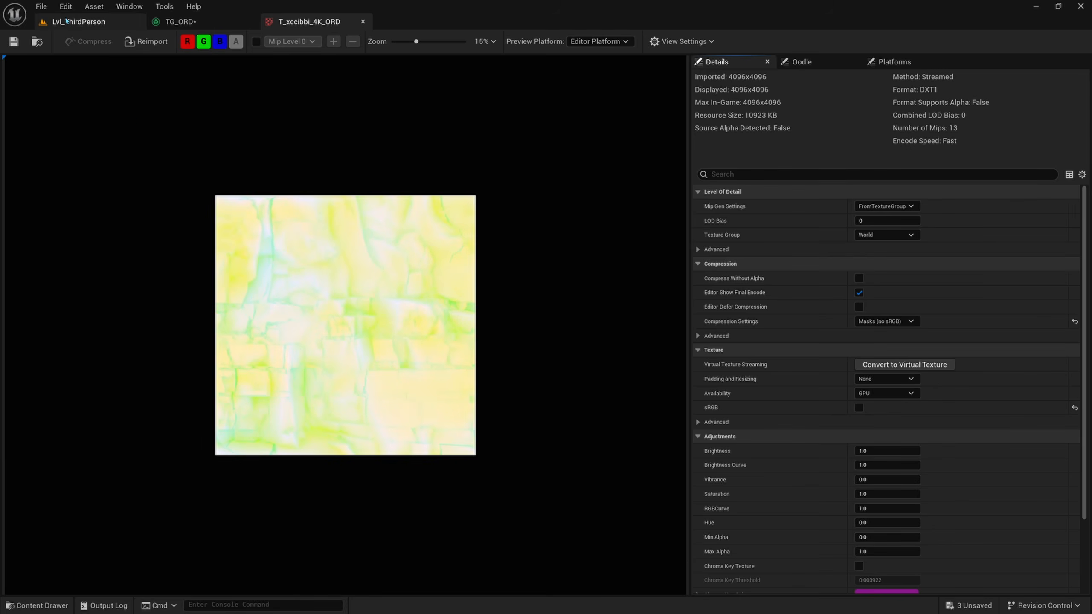
pyautogui.click(78, 21)
pyautogui.doubleClick(473, 527)
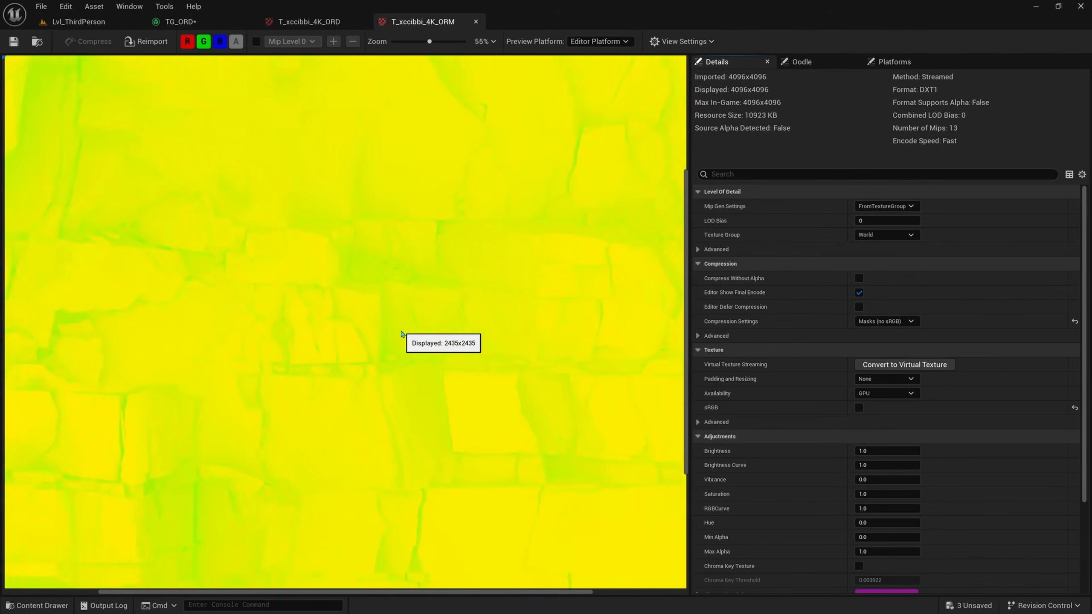
pyautogui.scroll(-3, 396, 325)
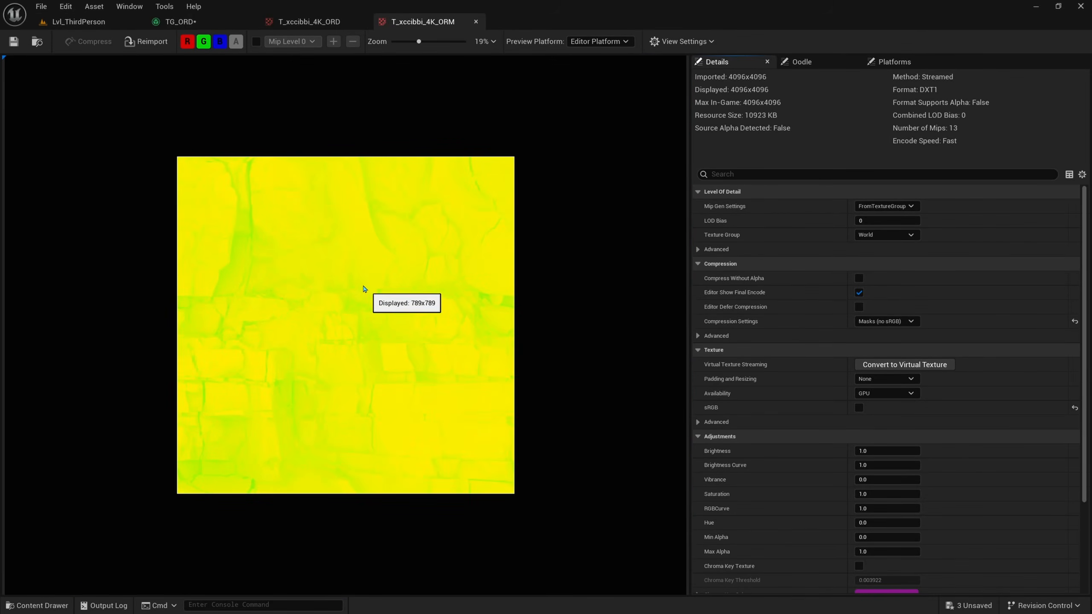
pyautogui.click(309, 21)
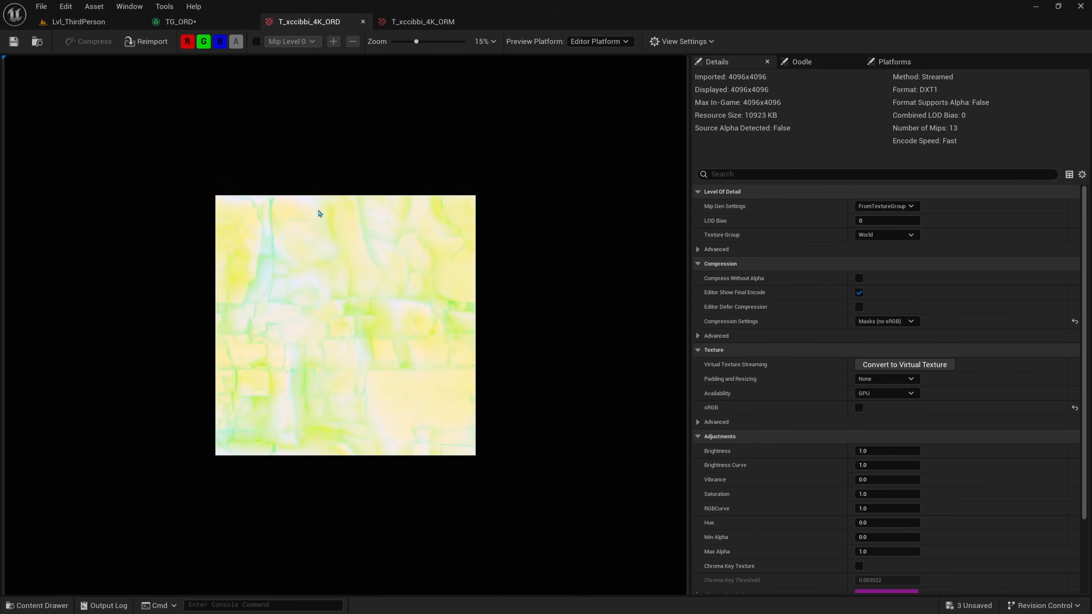
# Step: Compare the blue channel alone in T_xccibbi_4K_ORM and in T_xccibbi_4K_ORD
pyautogui.click(407, 25)
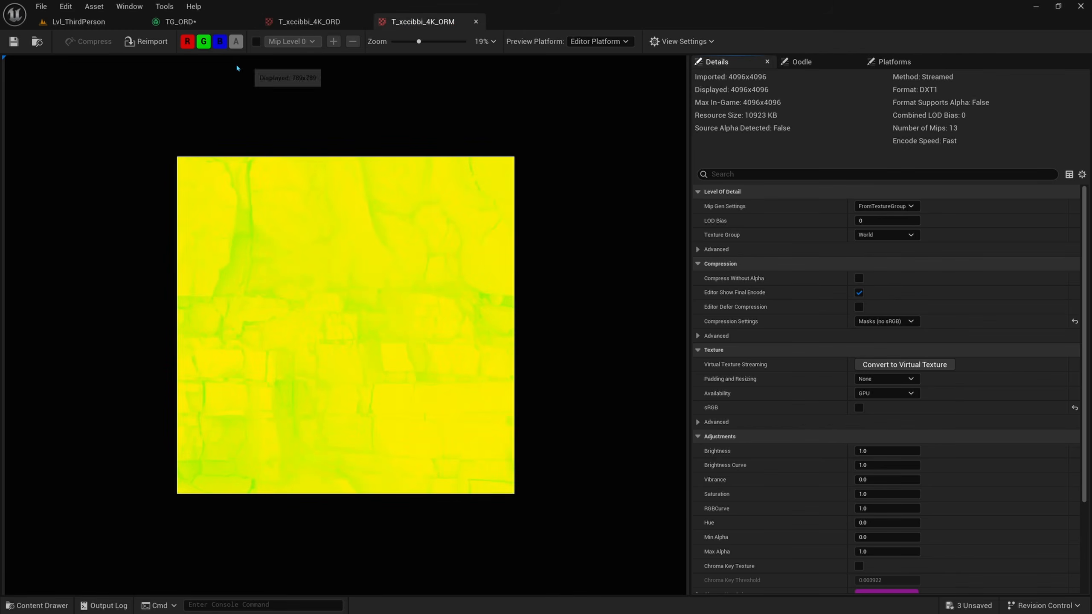
pyautogui.click(204, 42)
pyautogui.click(187, 41)
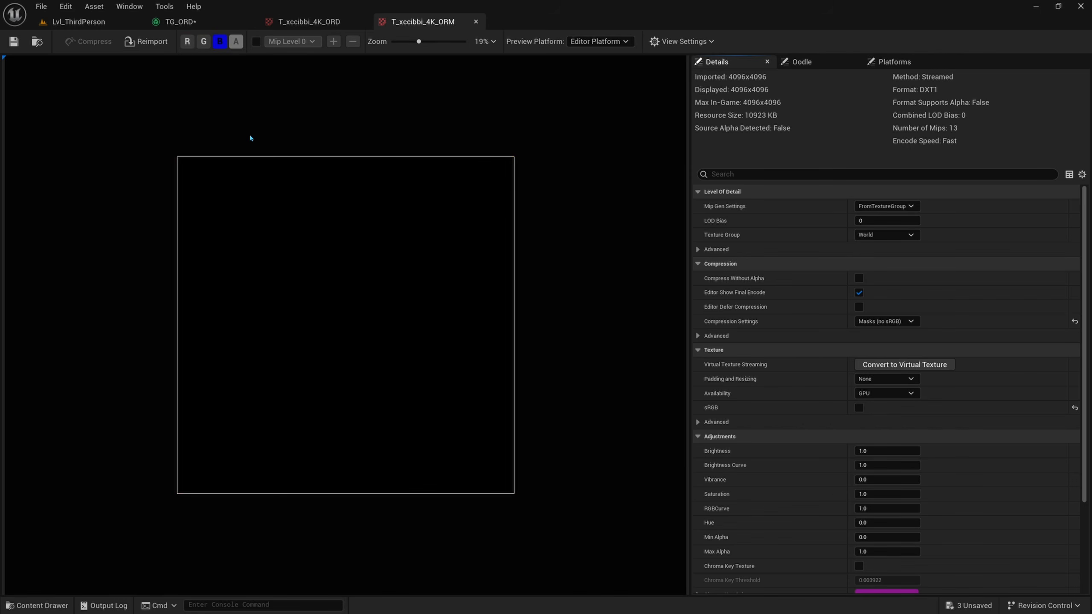
pyautogui.scroll(2, 268, 300)
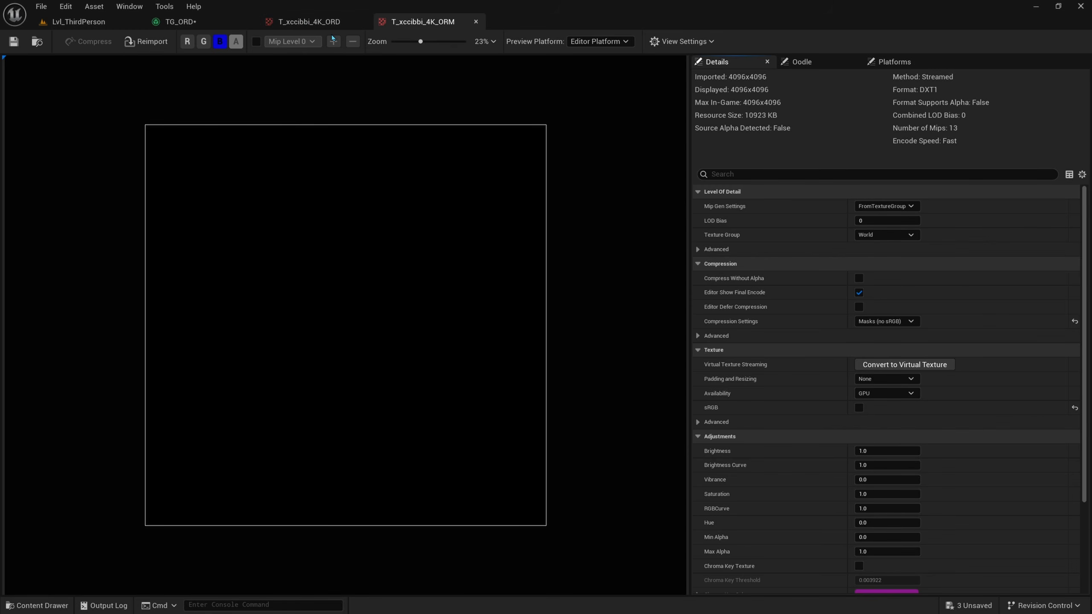
pyautogui.click(309, 21)
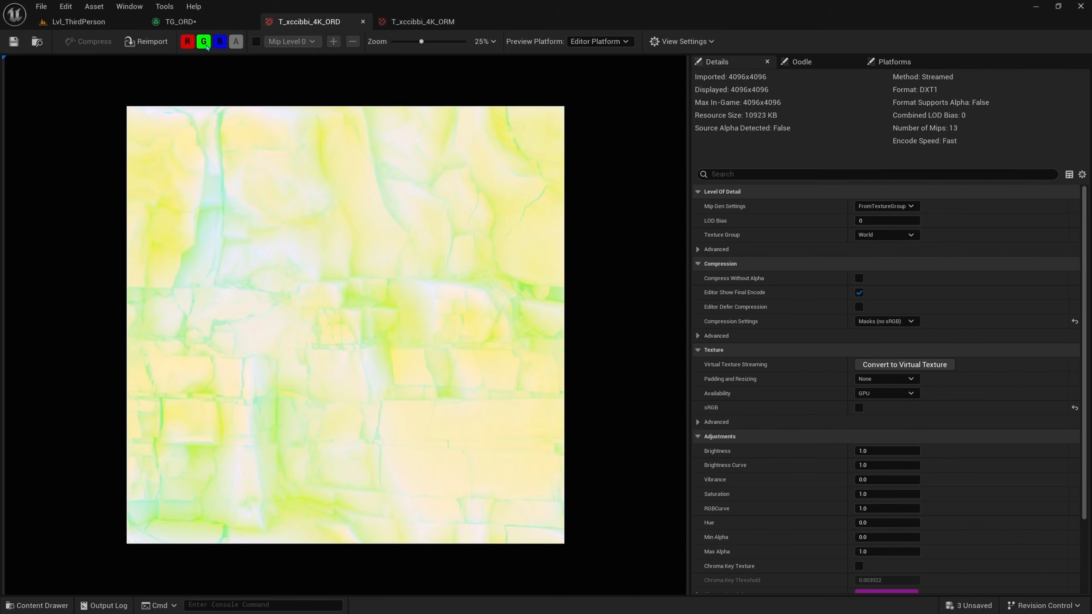
pyautogui.click(204, 41)
pyautogui.click(187, 42)
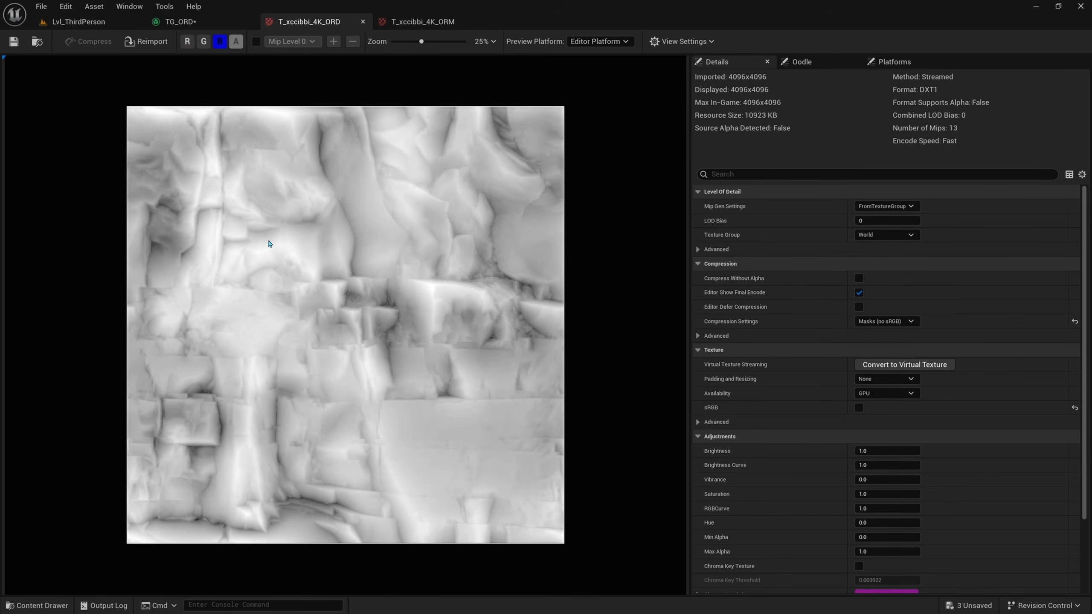
# Step: Inspect the green channel and then the red channel of T_xccibbi_4K_ORD on their own, and return to the TG_ORD graph
pyautogui.click(221, 47)
pyautogui.click(204, 41)
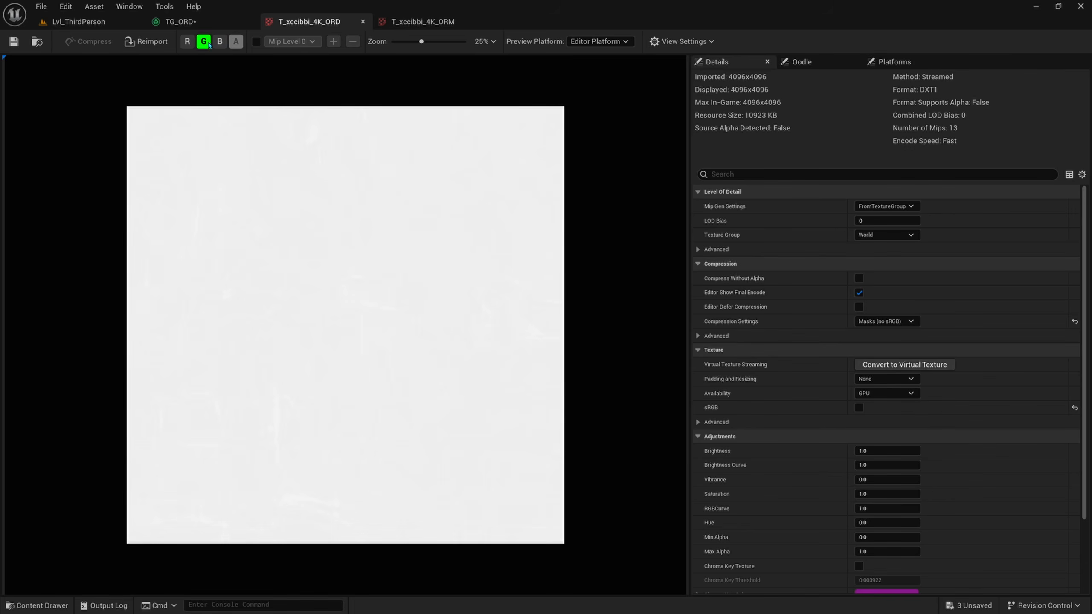
pyautogui.scroll(2, 292, 241)
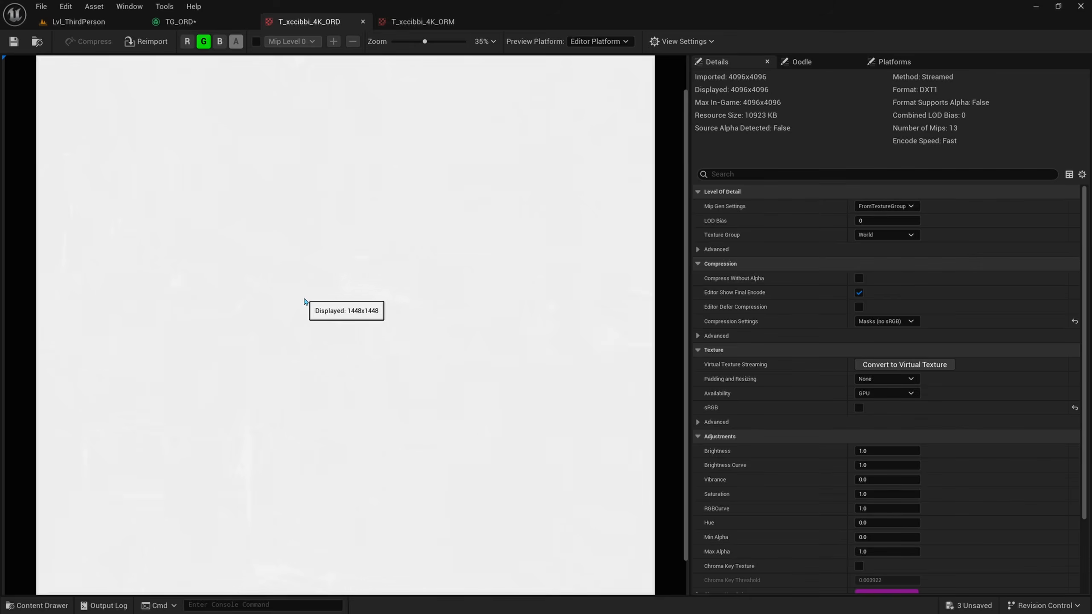
pyautogui.click(187, 42)
pyautogui.click(203, 41)
pyautogui.scroll(-2, 254, 168)
pyautogui.scroll(1, 248, 250)
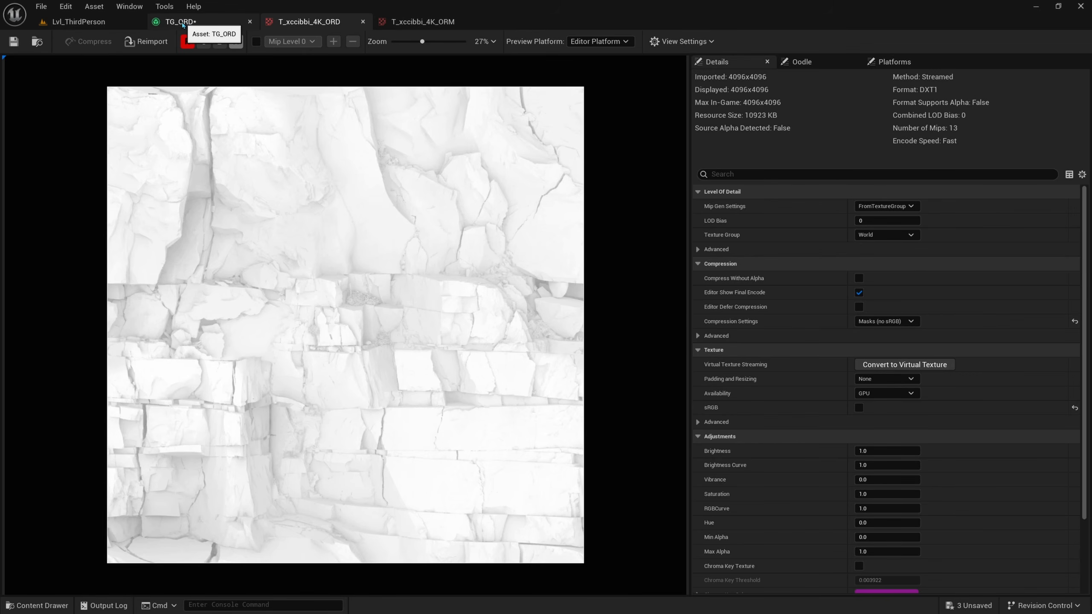
pyautogui.click(202, 23)
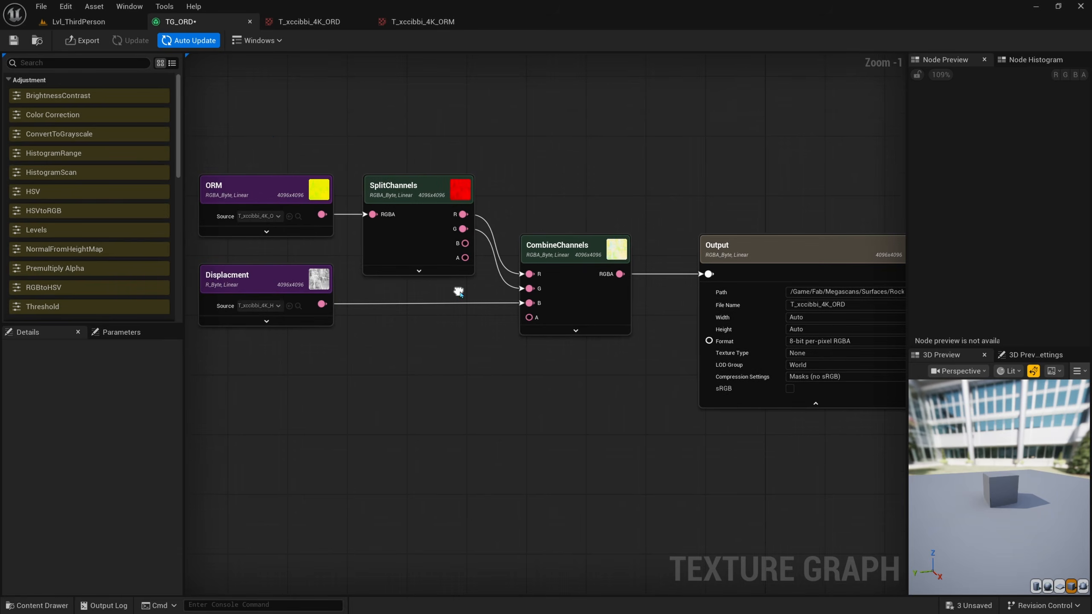